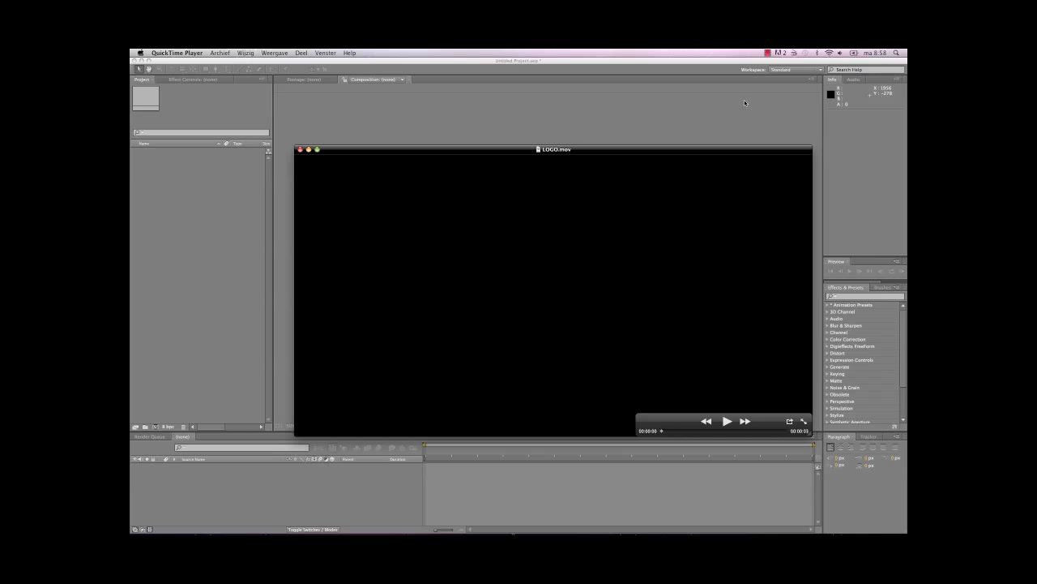
Play the LOGO.mov example, close it and switch to After Effects.
{"action": "key", "text": "space"}
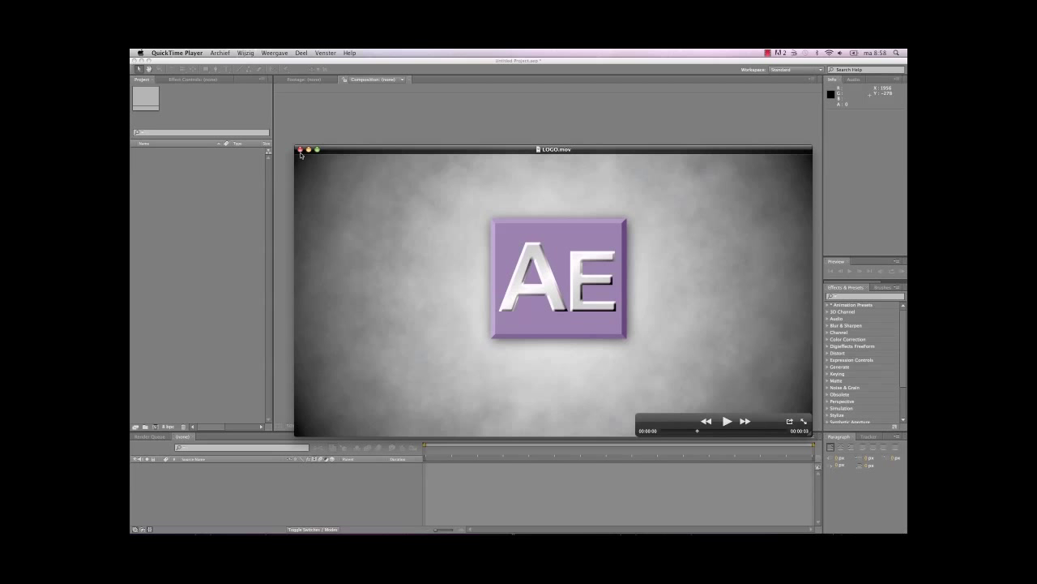
{"action": "left_click", "coordinate": [301, 151]}
{"action": "left_click", "coordinate": [217, 167]}
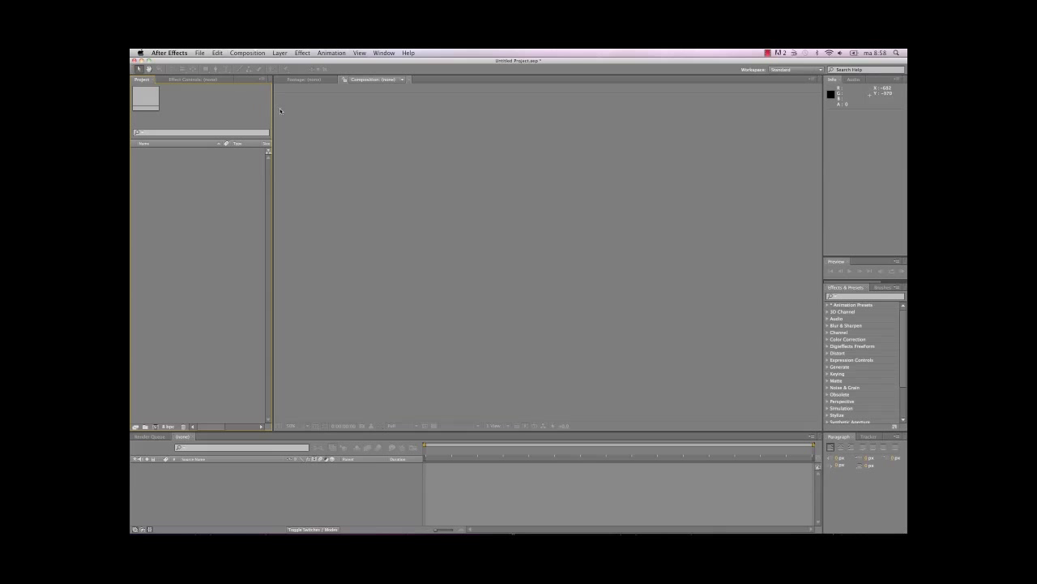
Create a new composition named RENDERCOMP at 1280 x 720 px and 25 frames per second.
{"action": "left_click", "coordinate": [251, 53]}
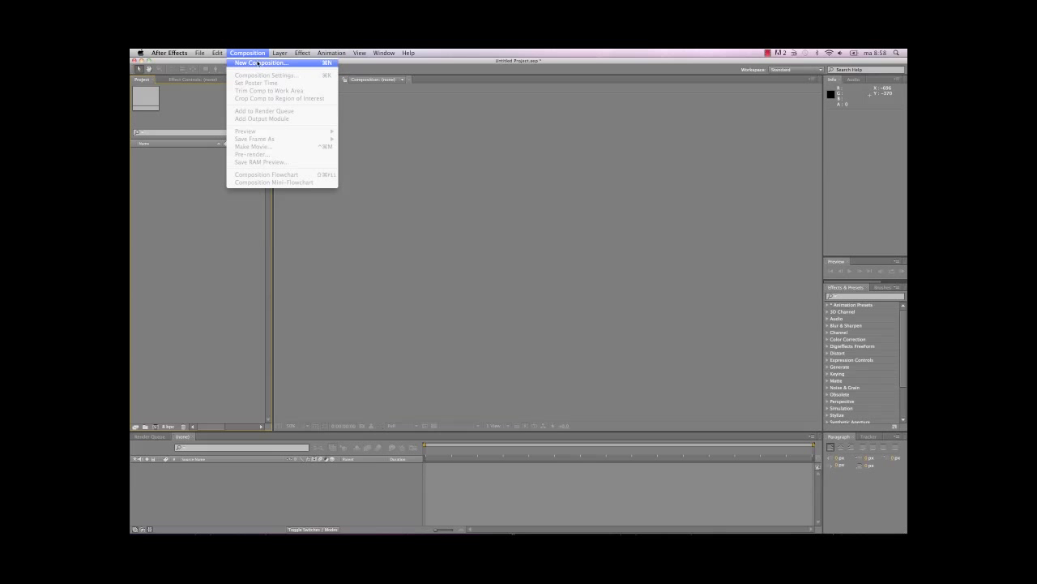
{"action": "left_click", "coordinate": [258, 64]}
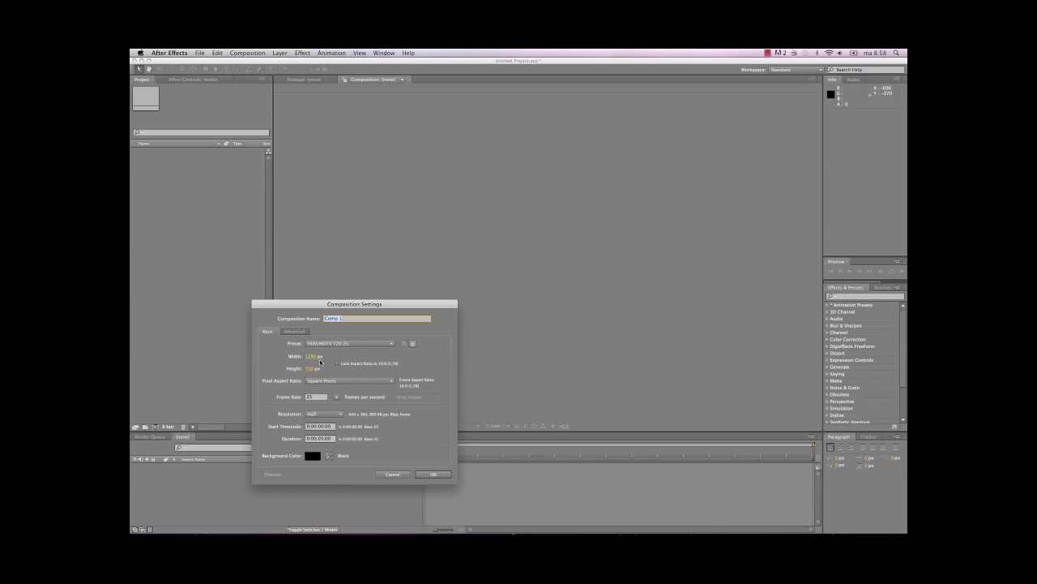
{"action": "left_click", "coordinate": [354, 319]}
{"action": "left_click_drag", "start_coordinate": [350, 319], "coordinate": [291, 315]}
{"action": "type", "text": "RENDERCOMP"}
{"action": "left_click", "coordinate": [434, 474]}
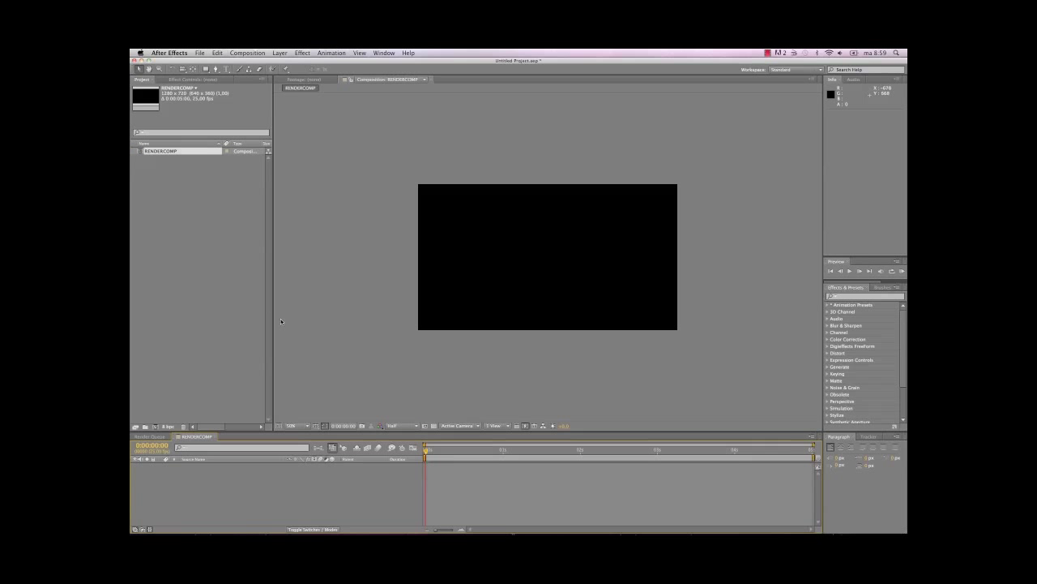
Add a black solid layer named ACHTERGROND to the RENDERCOMP composition.
{"action": "left_click", "coordinate": [280, 52]}
{"action": "mouse_move", "coordinate": [283, 62]}
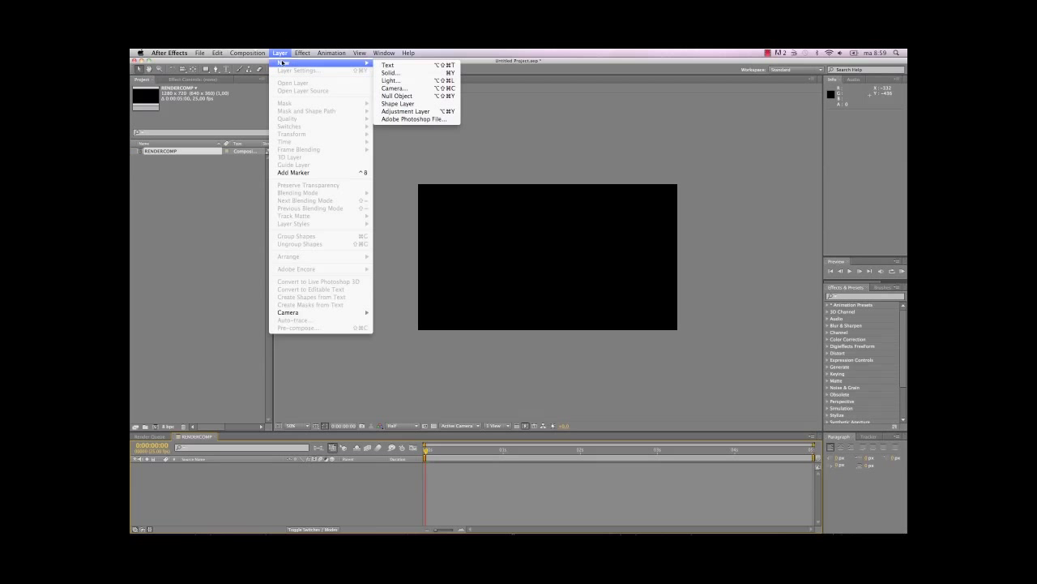
{"action": "left_click", "coordinate": [391, 73]}
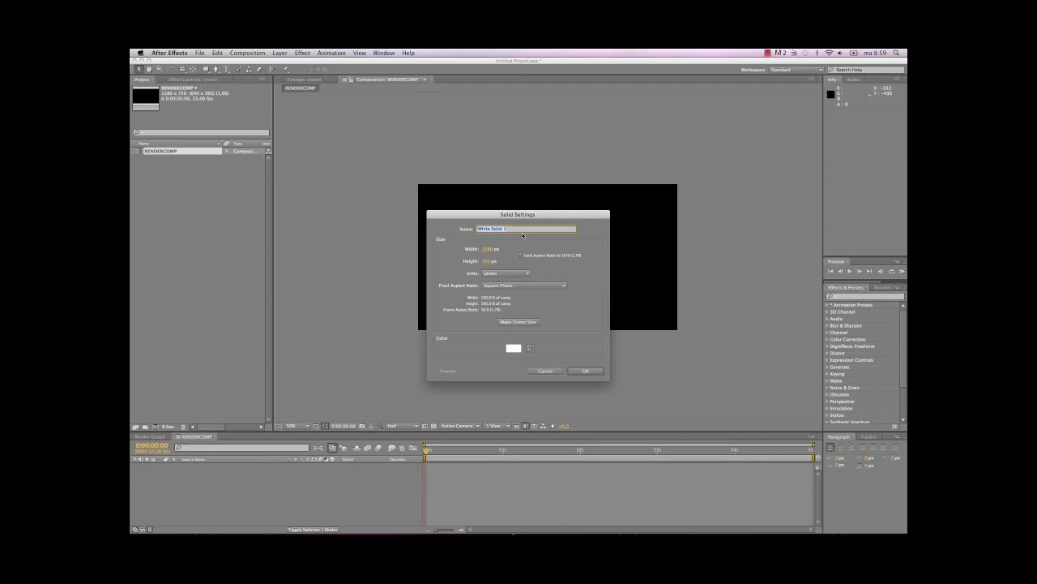
{"action": "type", "text": "ACHTERGROND"}
{"action": "left_click", "coordinate": [513, 347]}
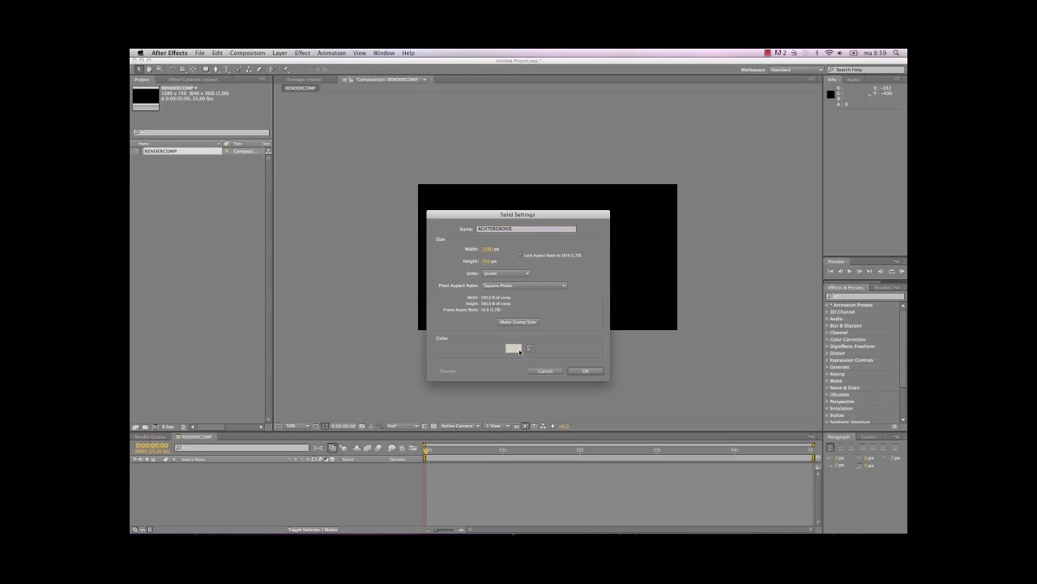
{"action": "left_click_drag", "start_coordinate": [319, 401], "coordinate": [282, 452]}
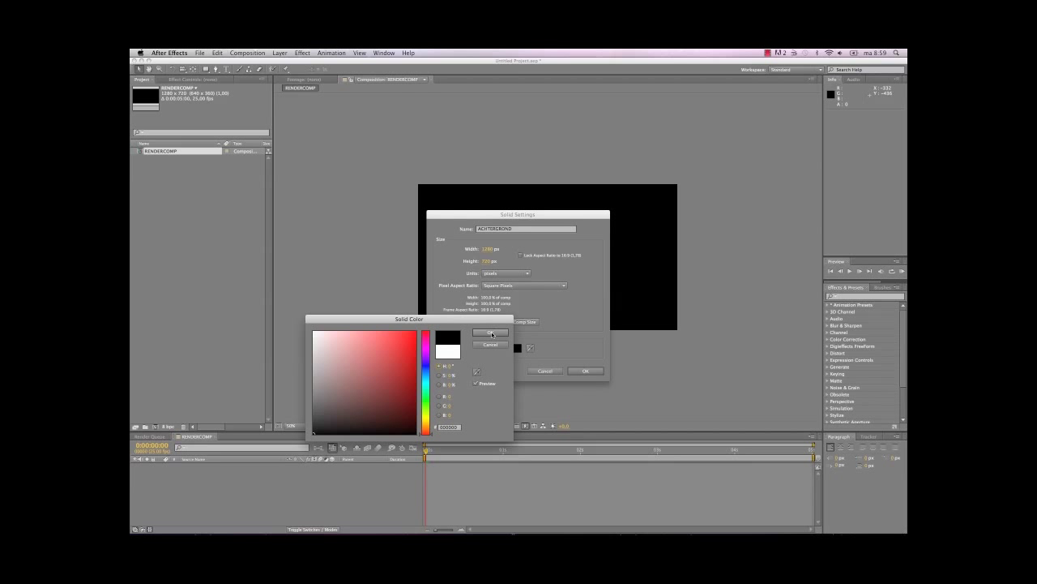
{"action": "left_click", "coordinate": [491, 332]}
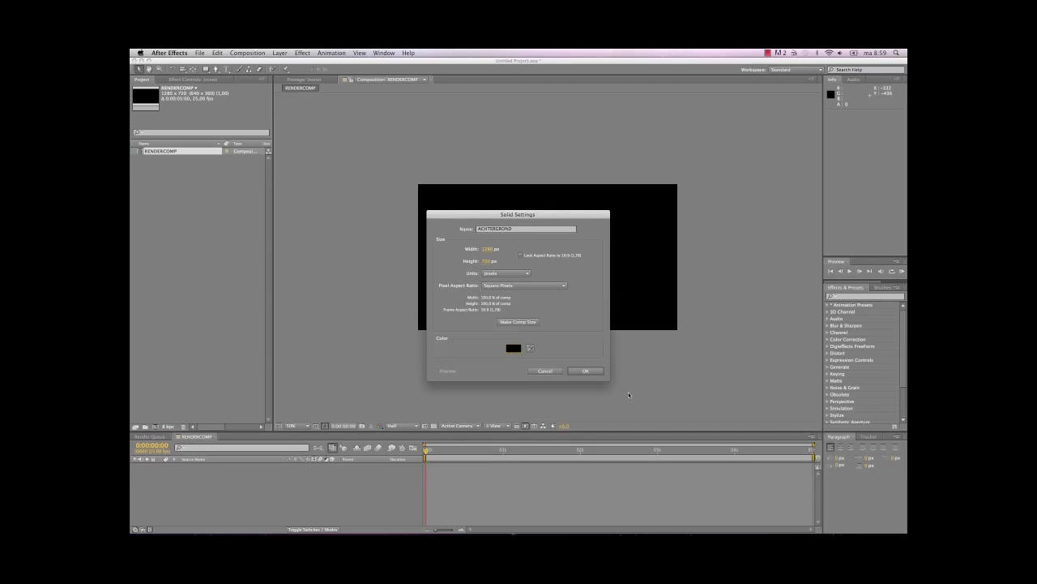
{"action": "left_click", "coordinate": [584, 371]}
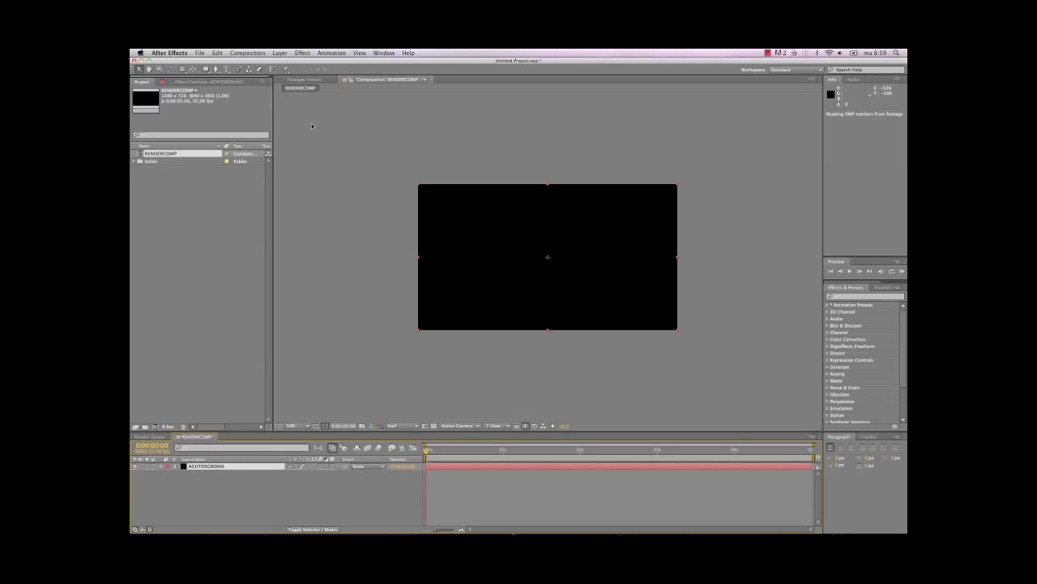
Apply the Ramp effect to the ACHTERGROND layer and set its shape to Radial Ramp.
{"action": "left_click", "coordinate": [300, 54]}
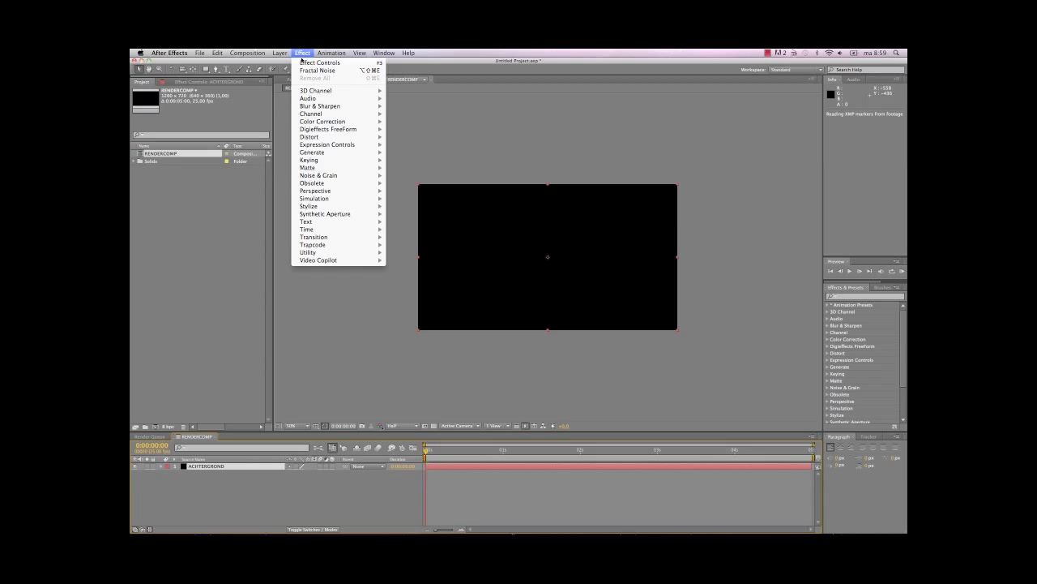
{"action": "mouse_move", "coordinate": [329, 153]}
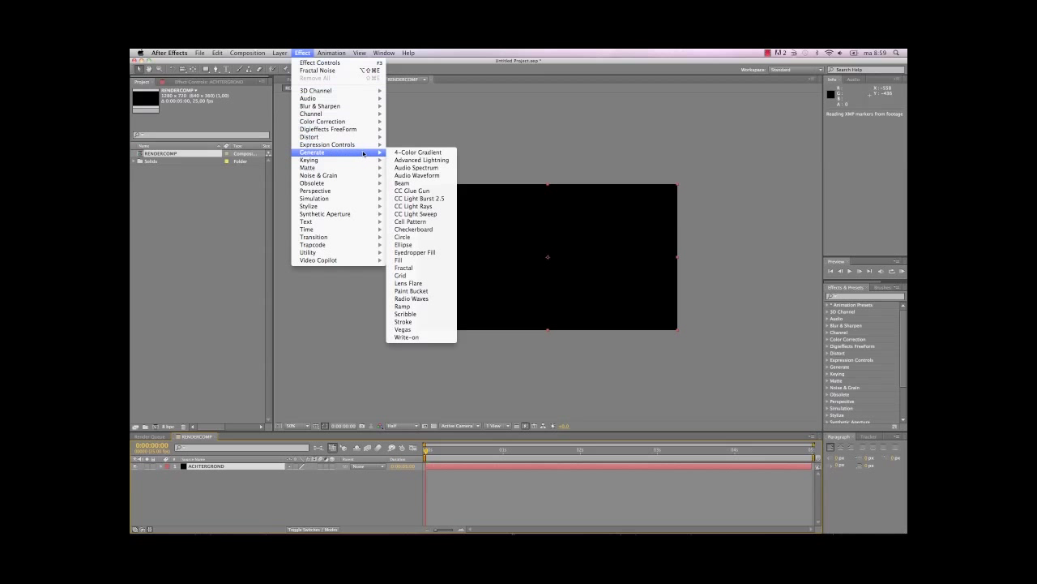
{"action": "left_click", "coordinate": [402, 308]}
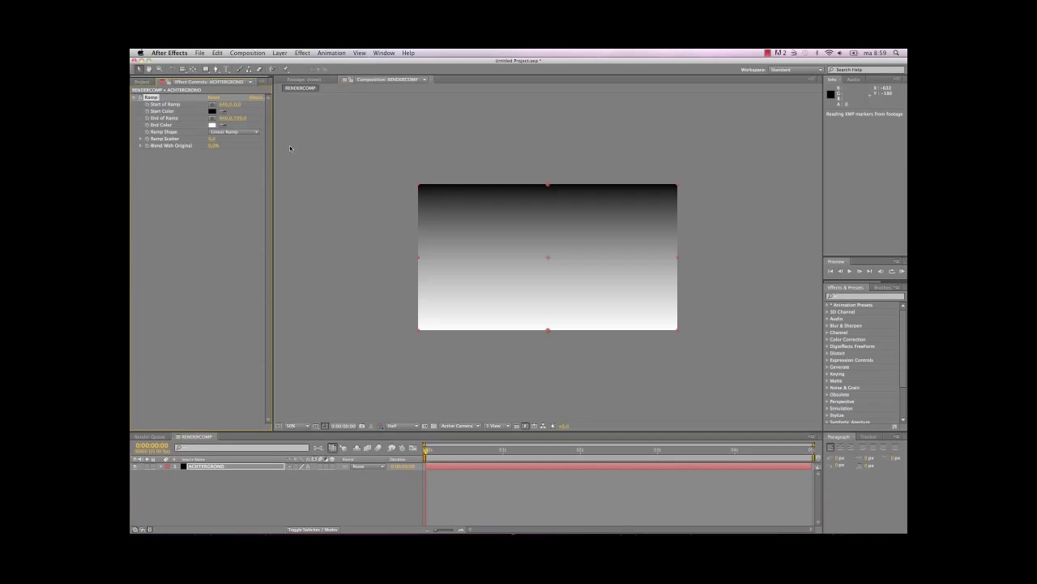
{"action": "left_click", "coordinate": [257, 132]}
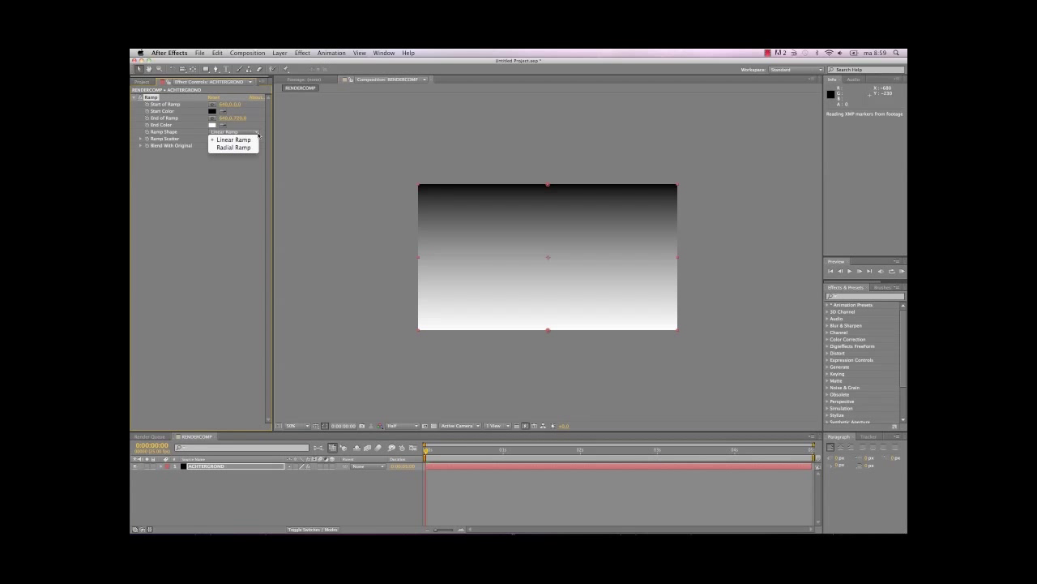
{"action": "left_click", "coordinate": [251, 147]}
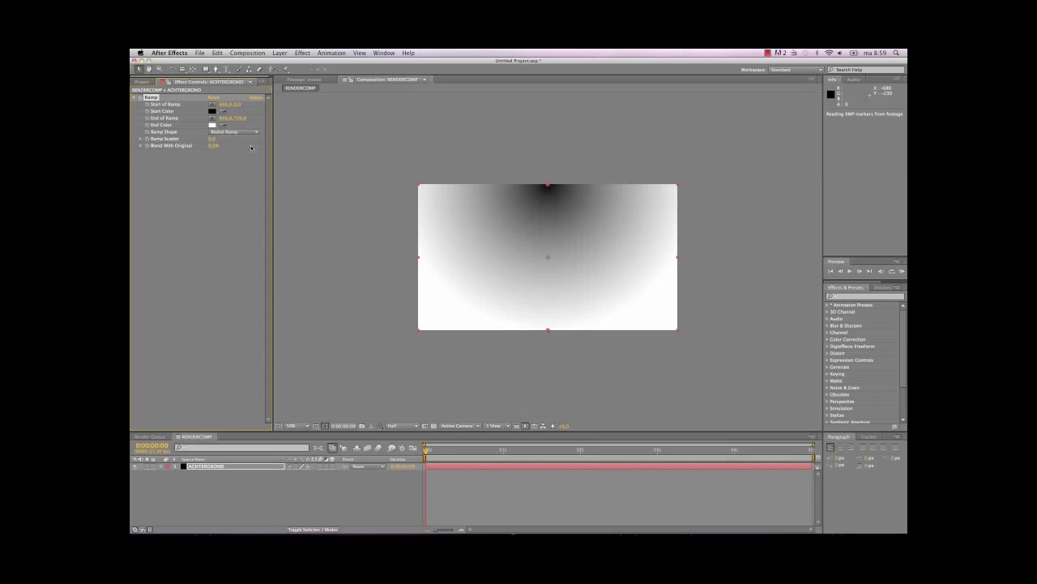
Set the ramp's start color to white (FFFFFF) and its end color to black (000000).
{"action": "left_click", "coordinate": [213, 111]}
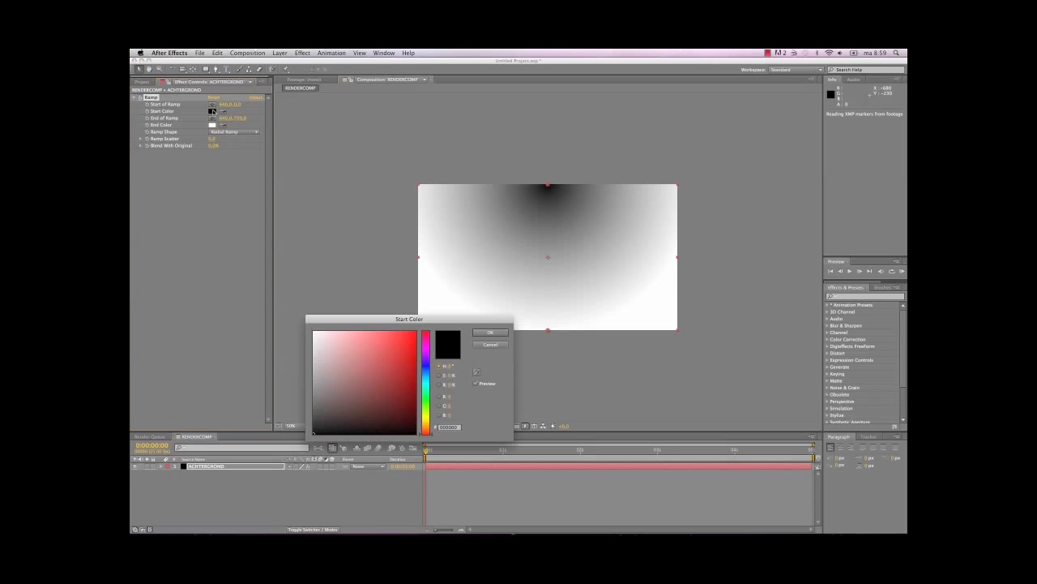
{"action": "left_click", "coordinate": [313, 333]}
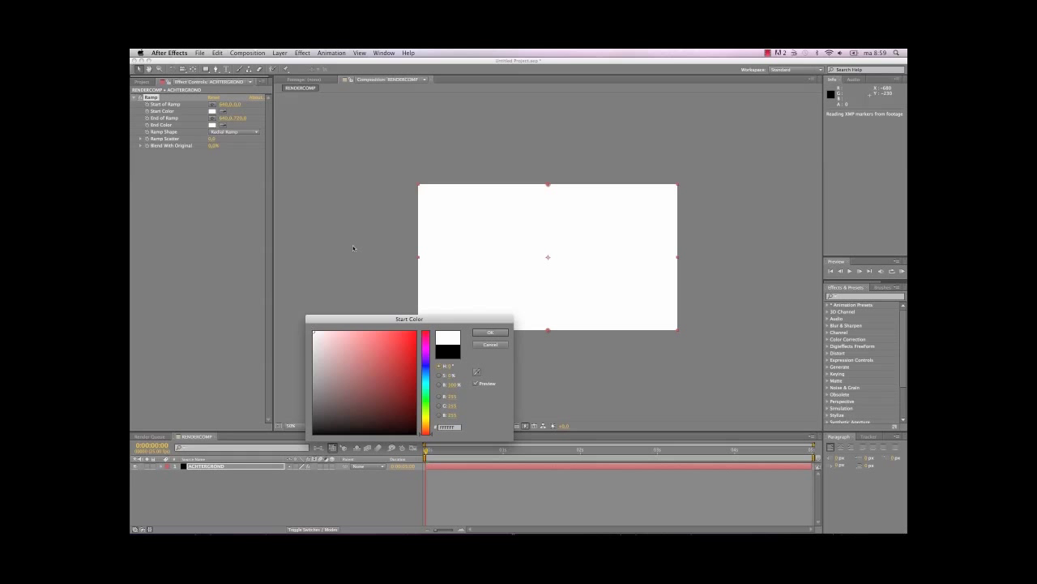
{"action": "left_click", "coordinate": [480, 334]}
{"action": "left_click", "coordinate": [213, 125]}
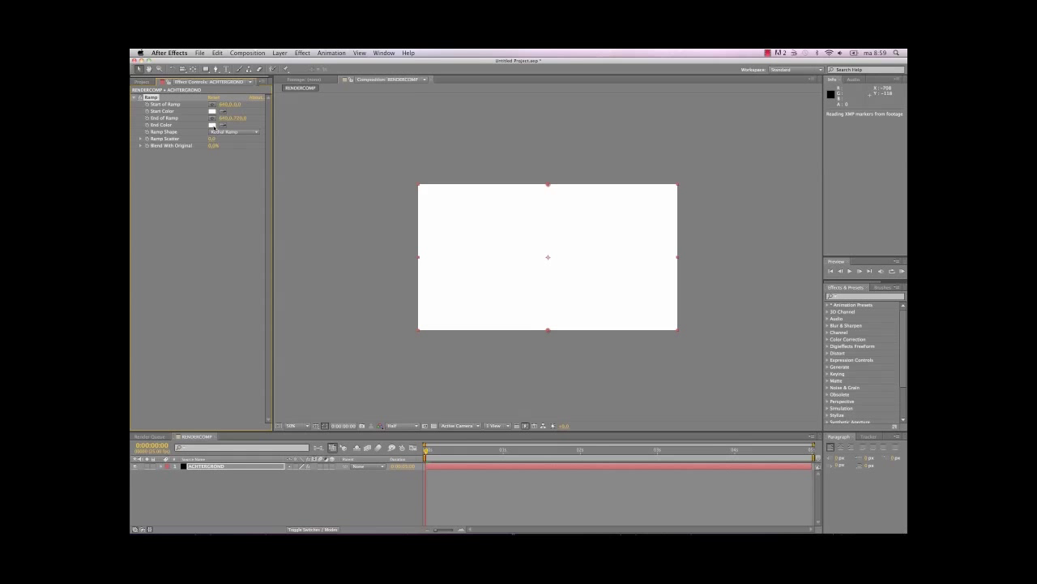
{"action": "left_click_drag", "start_coordinate": [317, 350], "coordinate": [276, 515]}
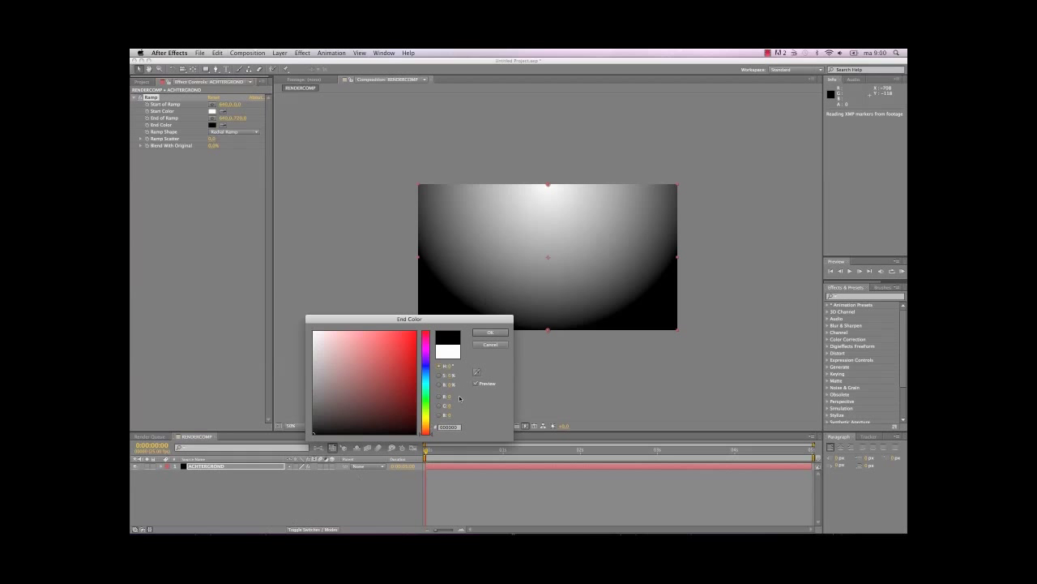
{"action": "left_click", "coordinate": [495, 333]}
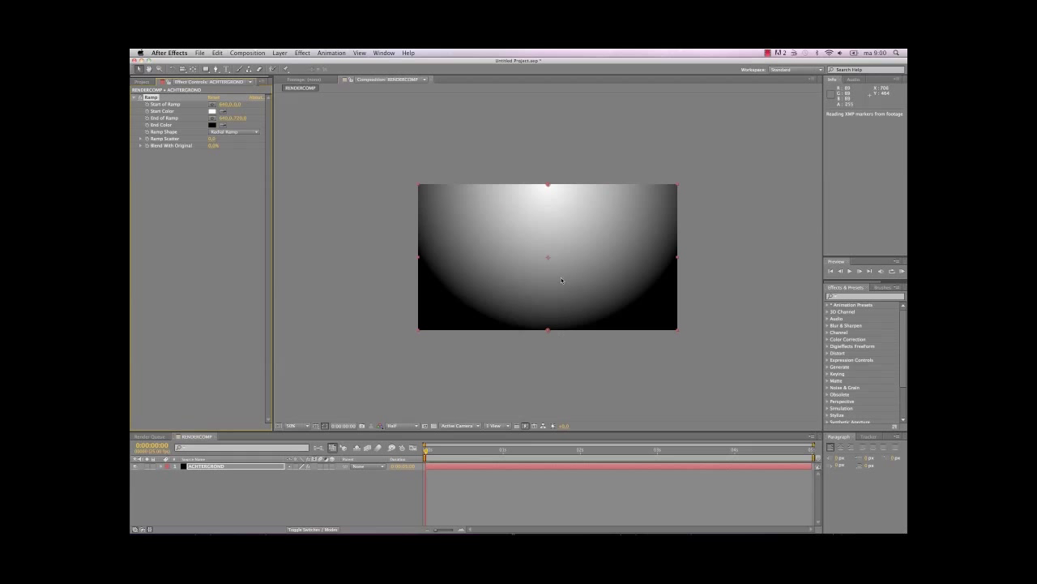
Move the ramp's start point to the frame's center and its end point below the frame at about 694, 1190, and collapse the Ramp settings.
{"action": "left_click_drag", "start_coordinate": [547, 185], "coordinate": [548, 258]}
{"action": "left_click_drag", "start_coordinate": [547, 332], "coordinate": [559, 423]}
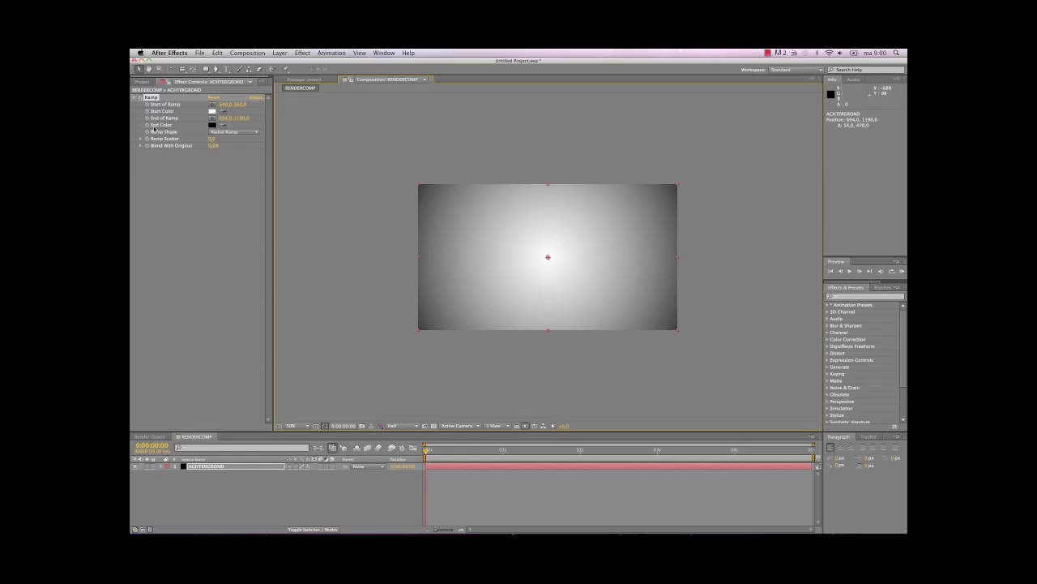
{"action": "left_click", "coordinate": [134, 99]}
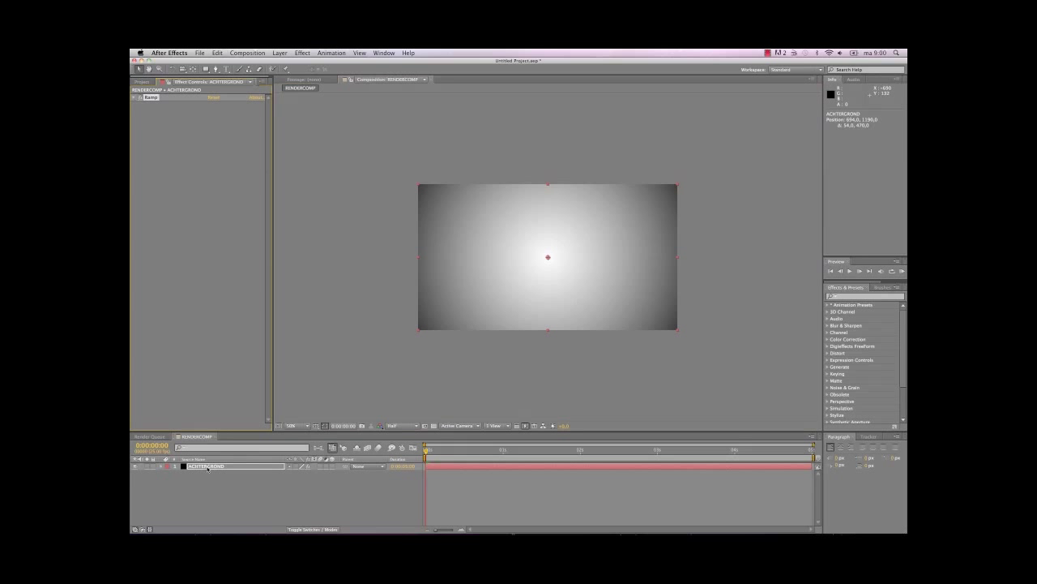
Apply the Fractal Noise effect to the ACHTERGROND layer and set its blending mode to Overlay.
{"action": "left_click", "coordinate": [302, 54]}
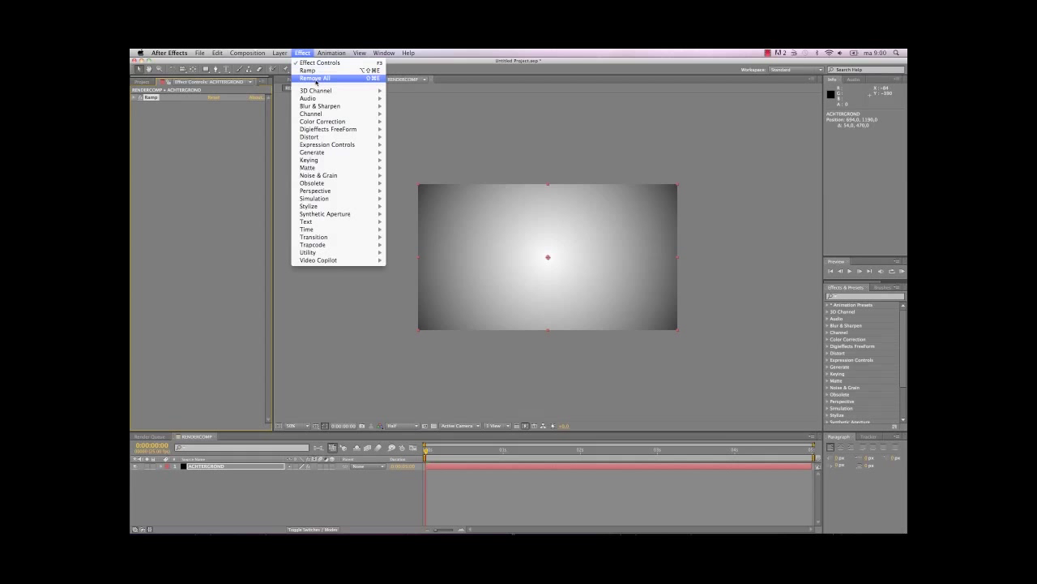
{"action": "mouse_move", "coordinate": [357, 181]}
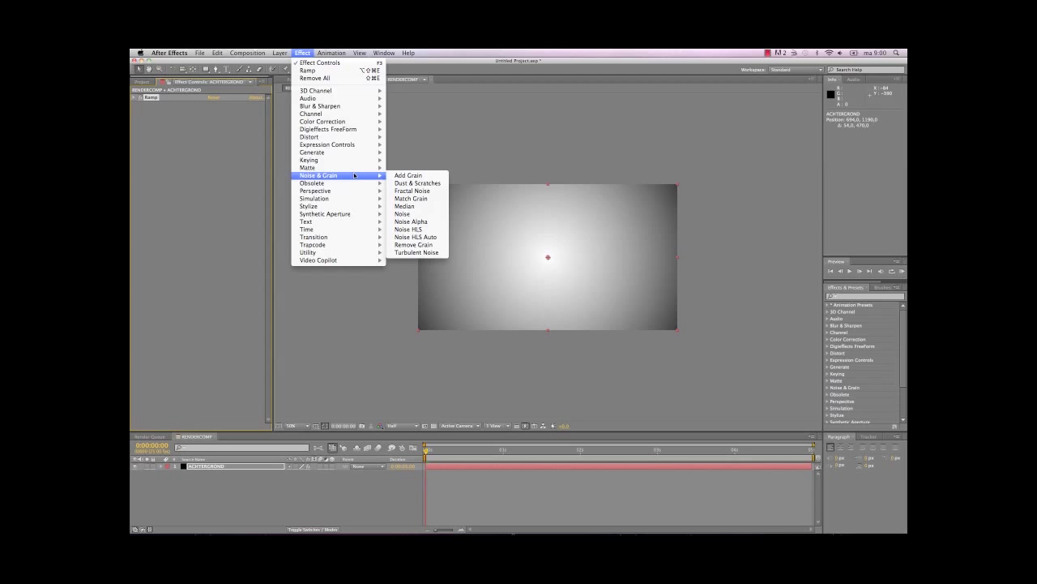
{"action": "left_click", "coordinate": [413, 190]}
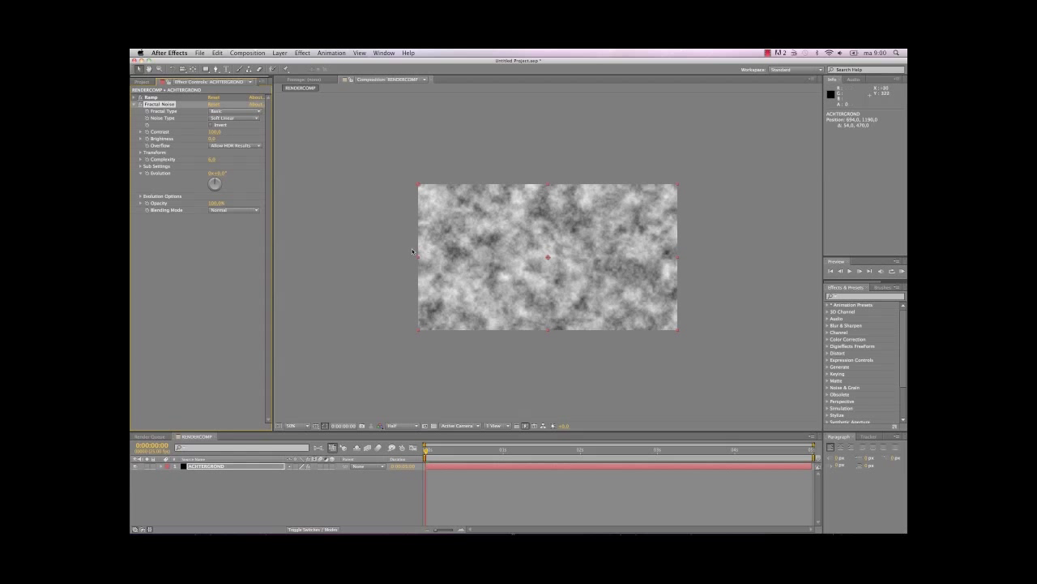
{"action": "left_click", "coordinate": [257, 210]}
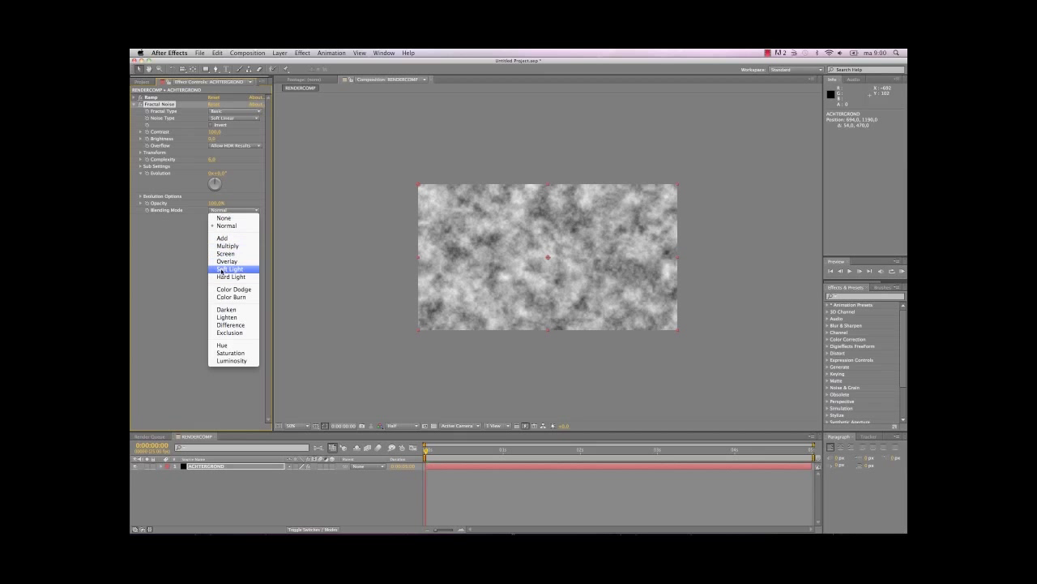
{"action": "left_click", "coordinate": [226, 262]}
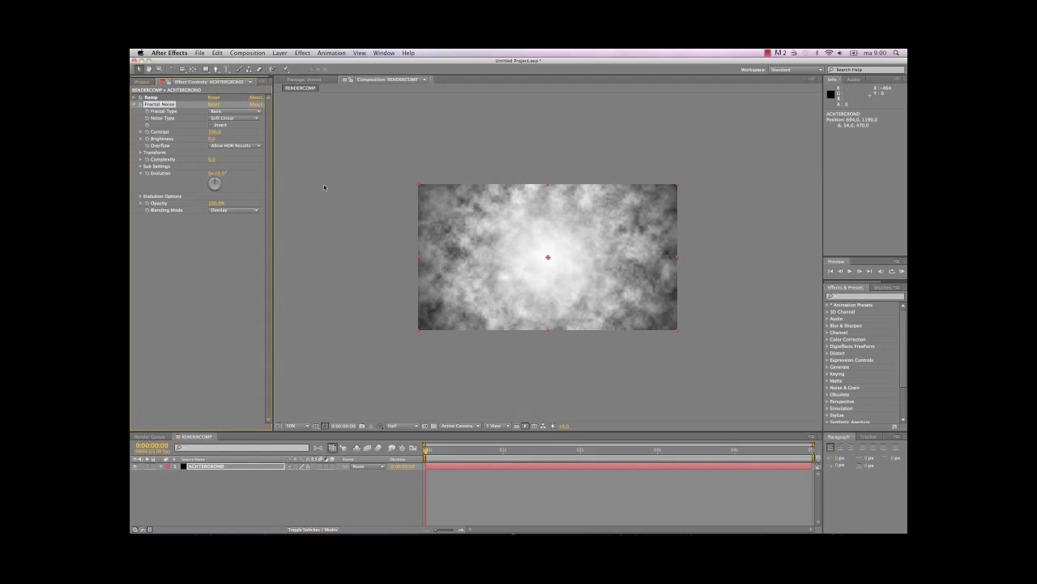
Lower the Fractal Noise contrast to make the cloud texture over the radial ramp more subtle.
{"action": "left_click", "coordinate": [215, 133]}
{"action": "type", "text": "55"}
{"action": "key", "text": "Return"}
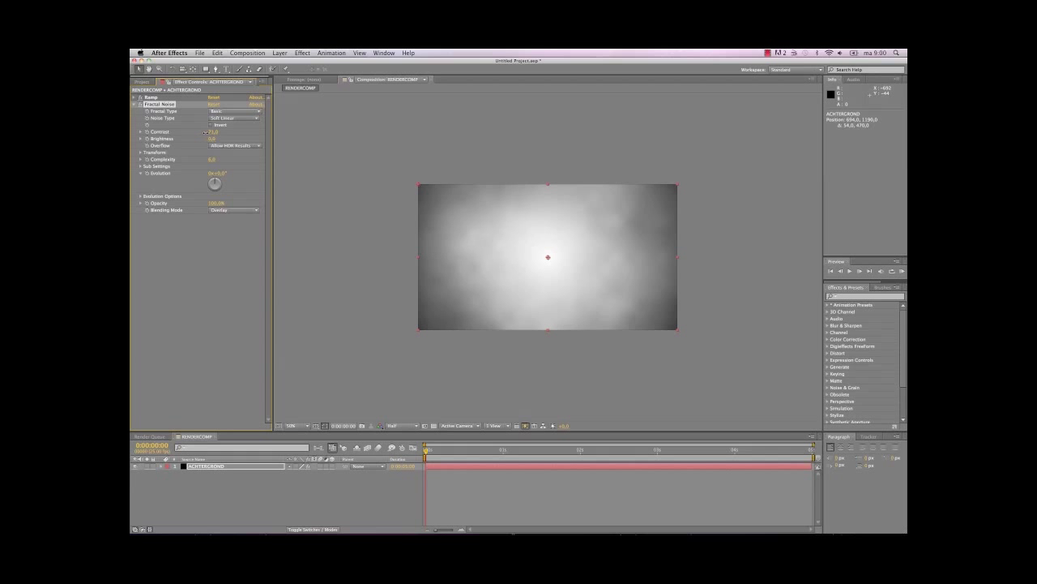
{"action": "left_click_drag", "start_coordinate": [202, 133], "coordinate": [213, 132]}
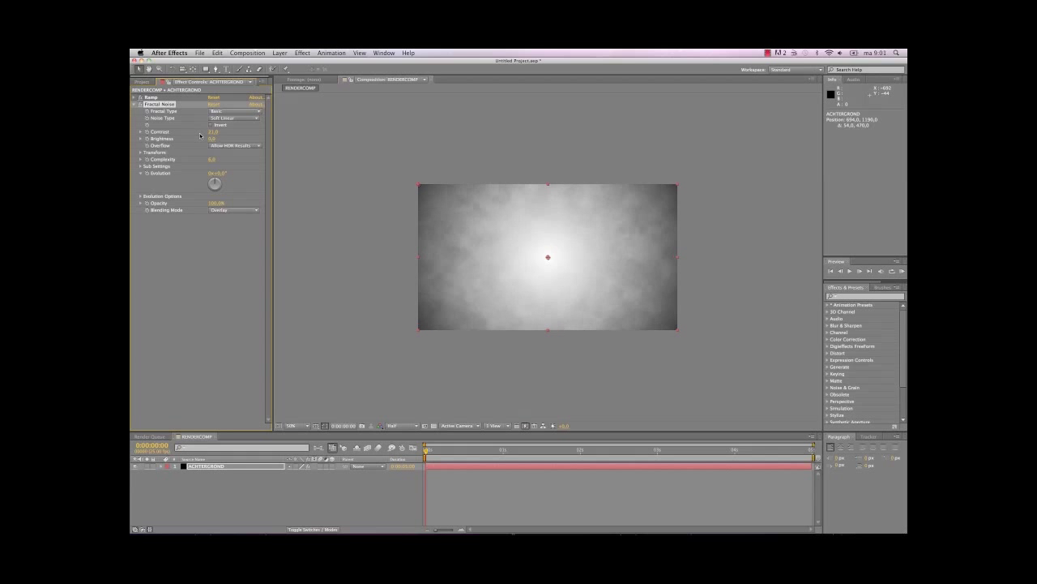
{"action": "left_click", "coordinate": [209, 133]}
{"action": "key", "text": "Return"}
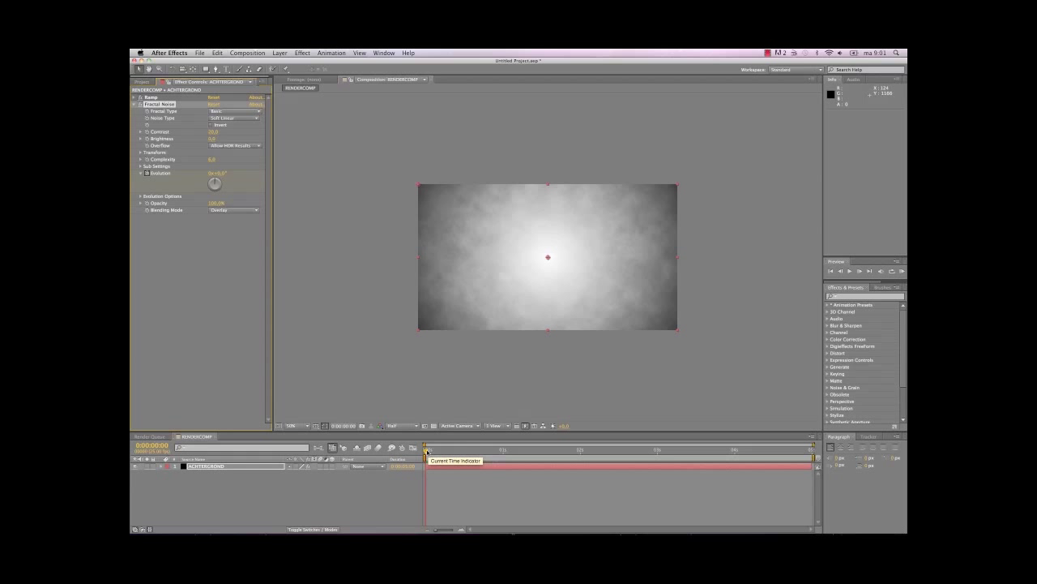
Animate the Fractal Noise Evolution from 0x+0.0° at the start to a higher number of full revolutions at 0:00:04:24, and reveal its keyframes.
{"action": "left_click_drag", "start_coordinate": [427, 452], "coordinate": [808, 523]}
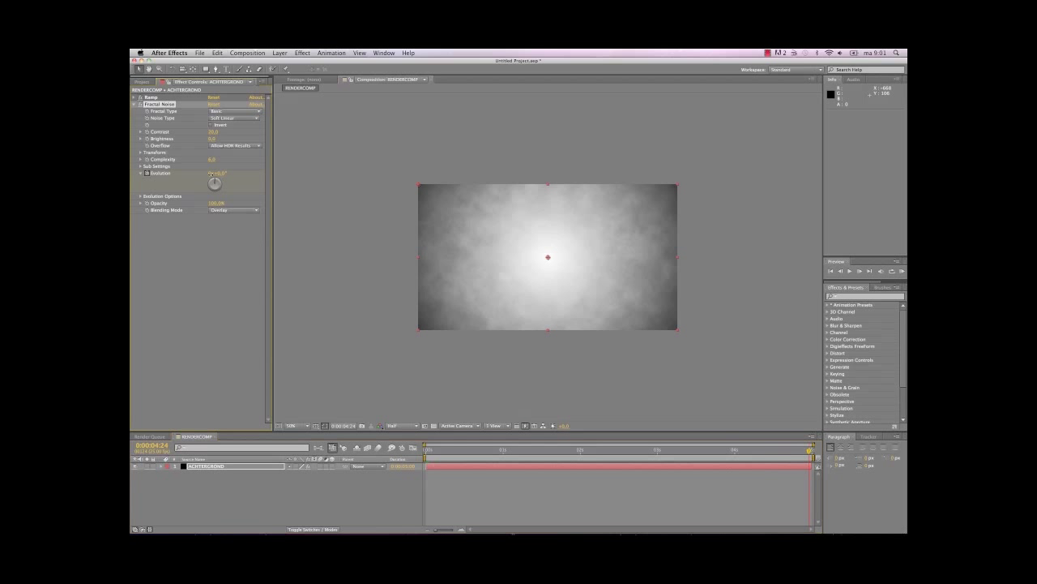
{"action": "left_click_drag", "start_coordinate": [212, 174], "coordinate": [216, 174]}
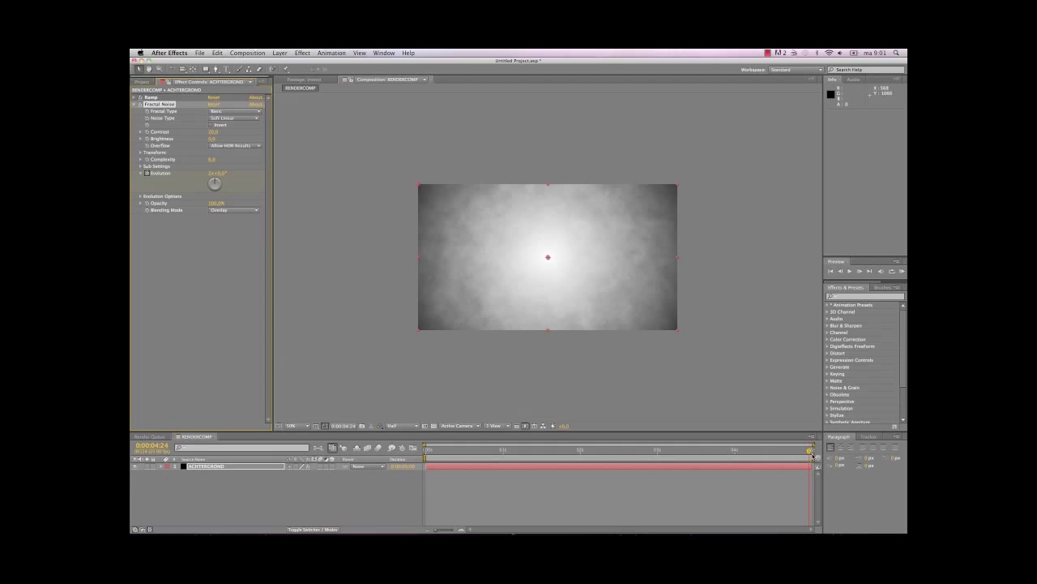
{"action": "left_click_drag", "start_coordinate": [809, 450], "coordinate": [648, 450]}
{"action": "left_click_drag", "start_coordinate": [591, 432], "coordinate": [422, 447]}
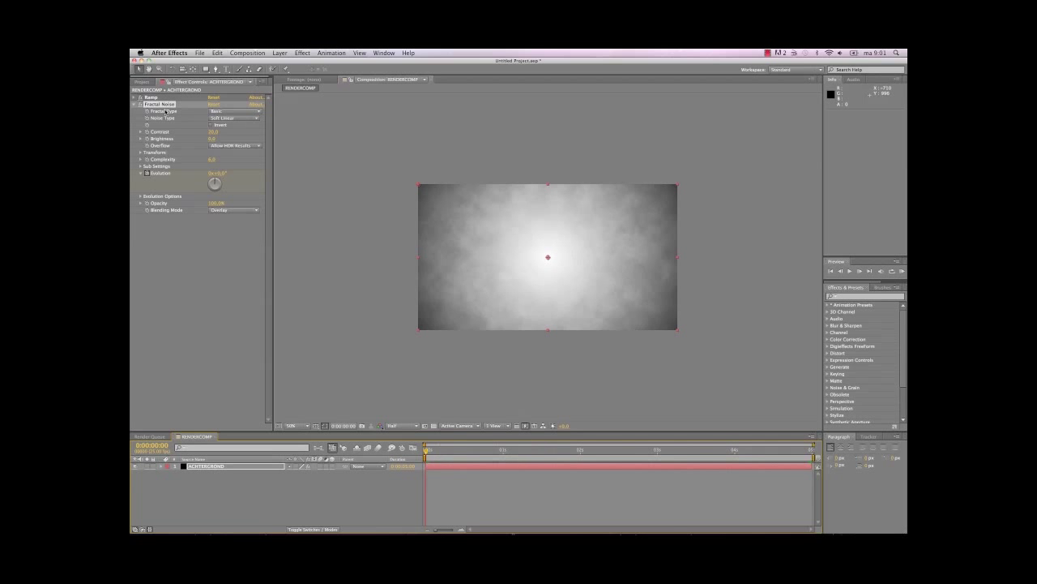
{"action": "key", "text": "u"}
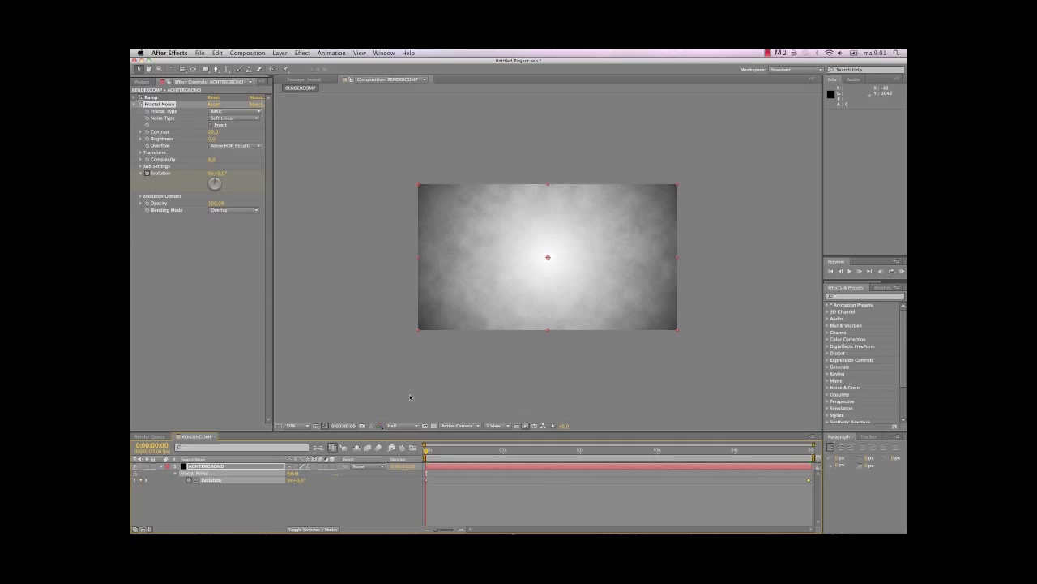
Go to 0:00:04:24 and collapse the ACHTERGROND layer's keyframed properties and the Fractal Noise settings.
{"action": "left_click_drag", "start_coordinate": [424, 450], "coordinate": [810, 449]}
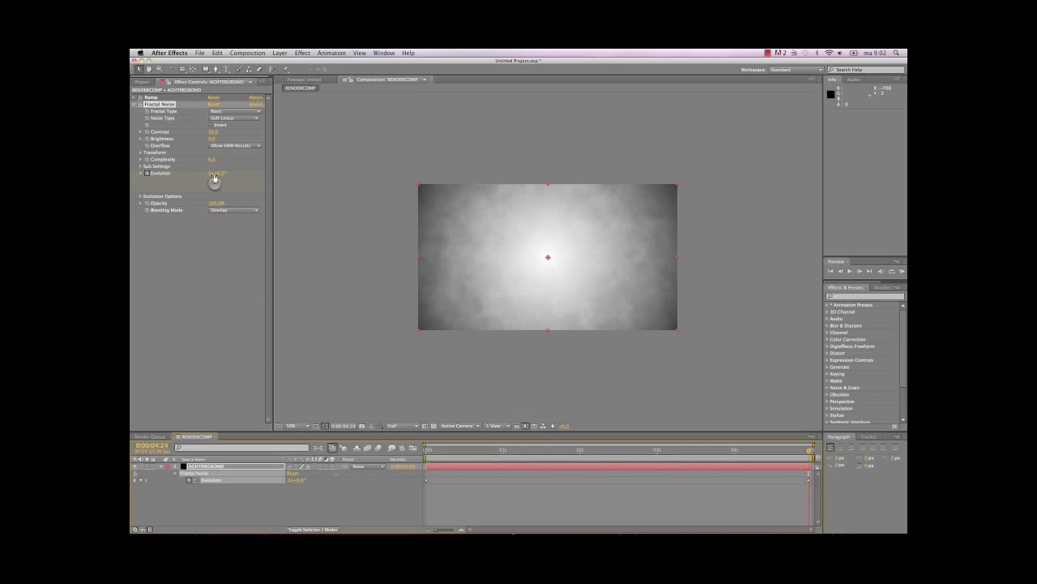
{"action": "left_click", "coordinate": [190, 295]}
{"action": "left_click", "coordinate": [159, 468]}
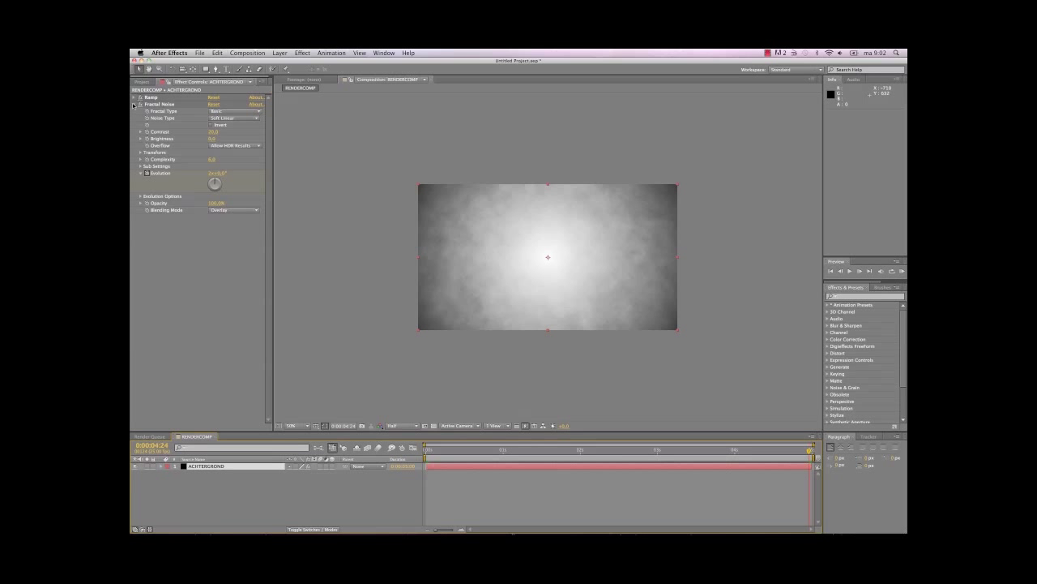
{"action": "left_click", "coordinate": [134, 104]}
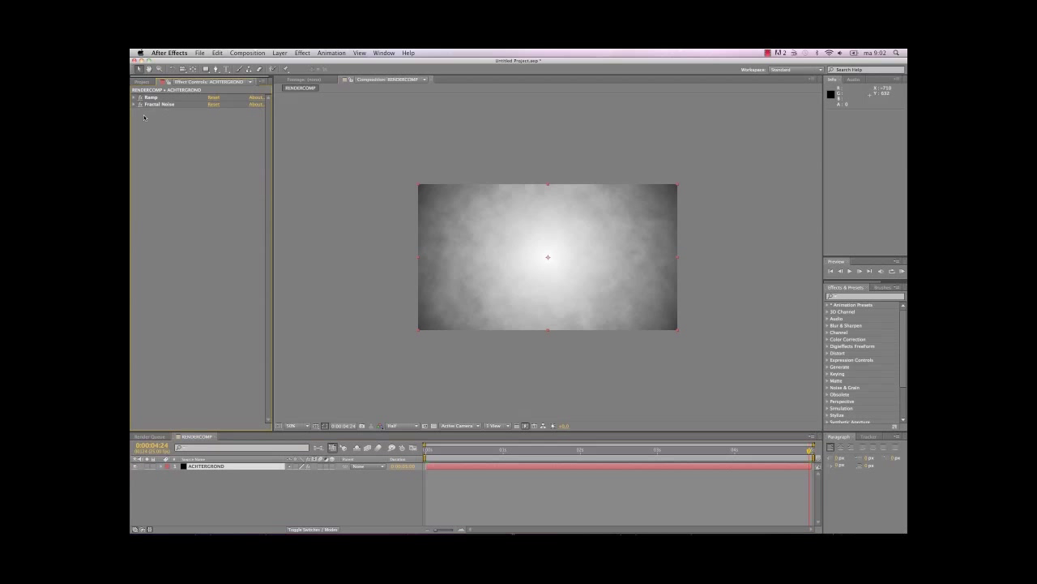
Create a new composition named LOGO with a width of 400 px and a height of 400 px.
{"action": "left_click", "coordinate": [243, 53]}
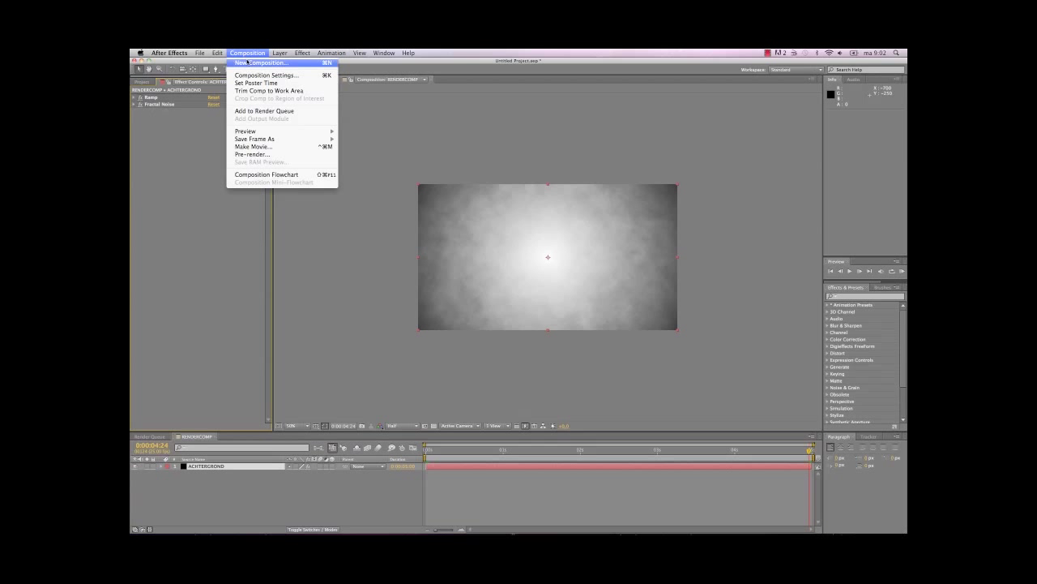
{"action": "left_click", "coordinate": [248, 63]}
{"action": "left_click", "coordinate": [345, 318]}
{"action": "triple_click", "coordinate": [342, 319]}
{"action": "type", "text": "LOGO"}
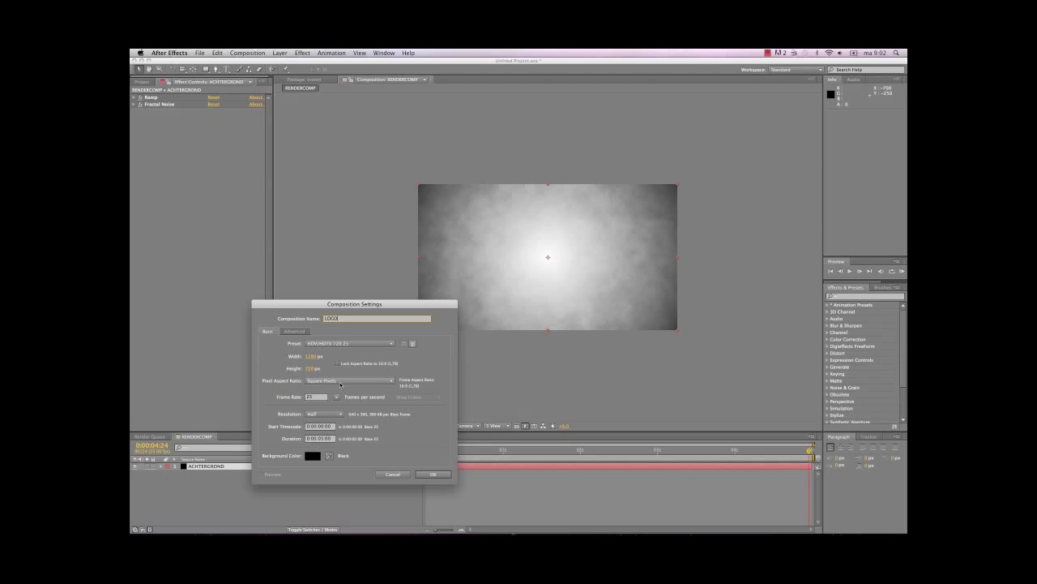
{"action": "left_click", "coordinate": [312, 356]}
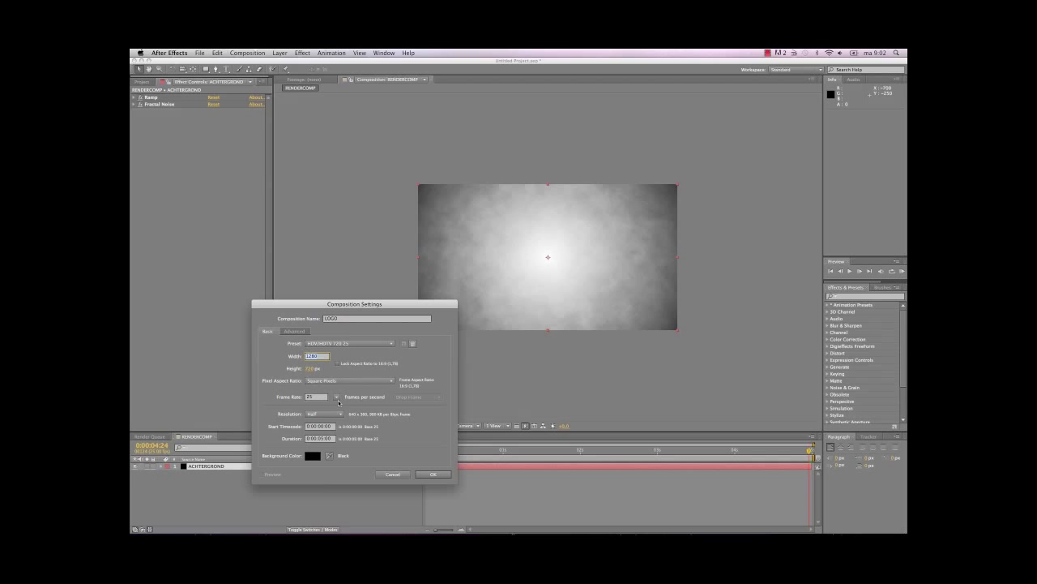
{"action": "type", "text": "400"}
{"action": "left_click", "coordinate": [310, 368]}
{"action": "type", "text": "40"}
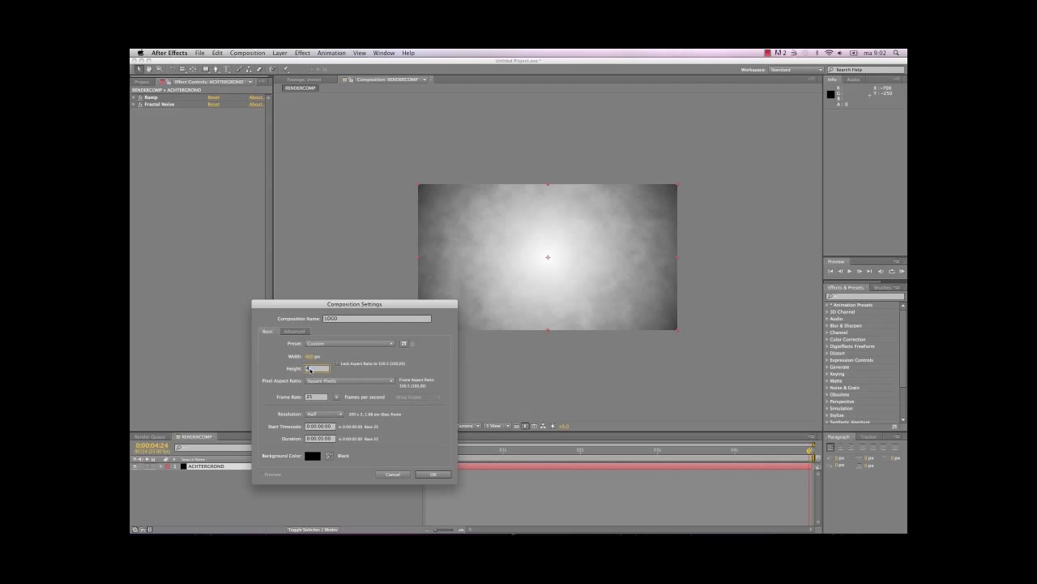
{"action": "type", "text": "0"}
{"action": "left_click", "coordinate": [435, 475]}
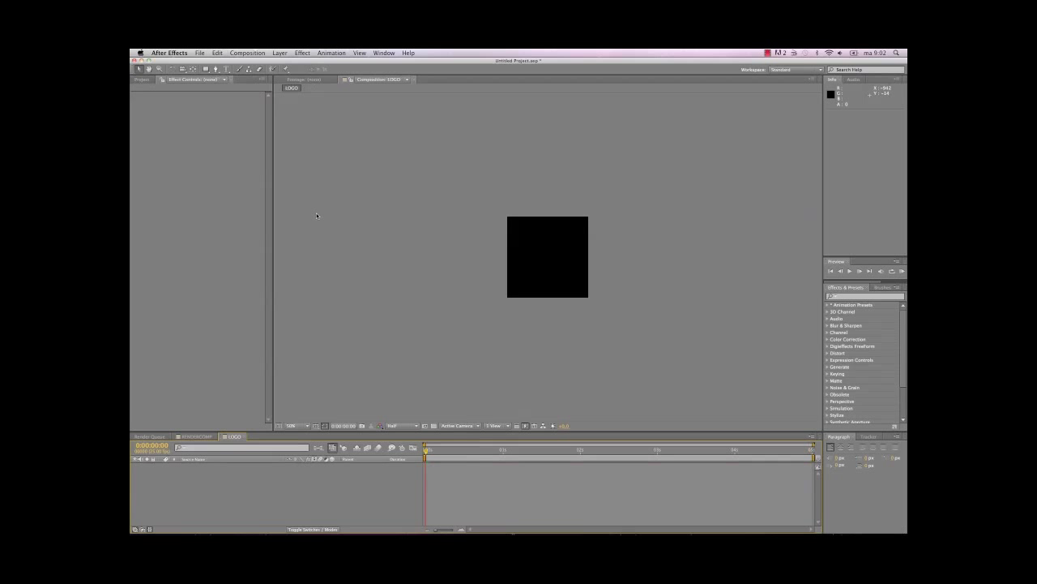
Add a solid named LOGO to the LOGO composition at 400 x 400 px in a muted purple.
{"action": "left_click", "coordinate": [279, 53]}
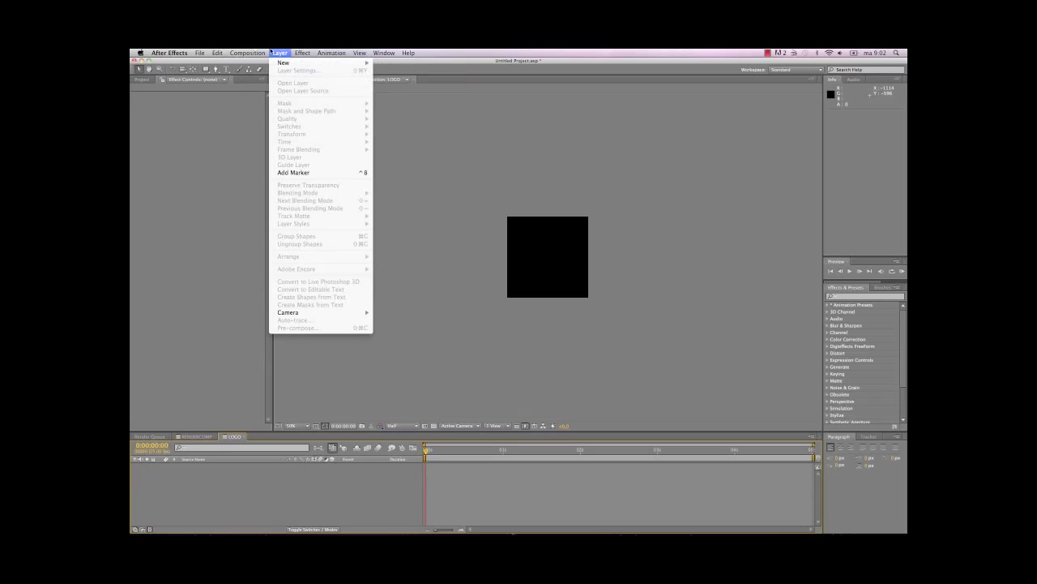
{"action": "mouse_move", "coordinate": [279, 62]}
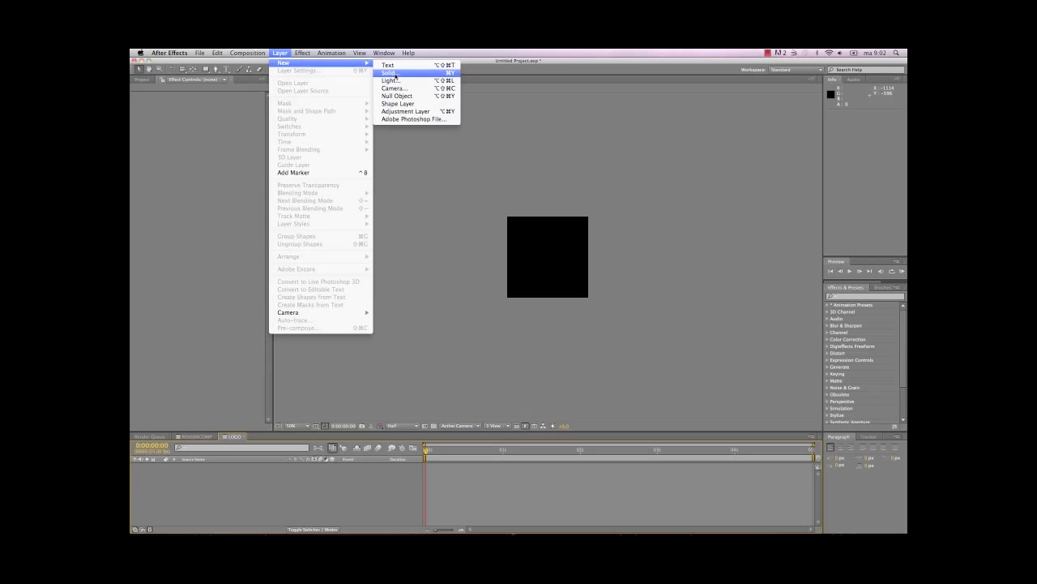
{"action": "left_click", "coordinate": [394, 73]}
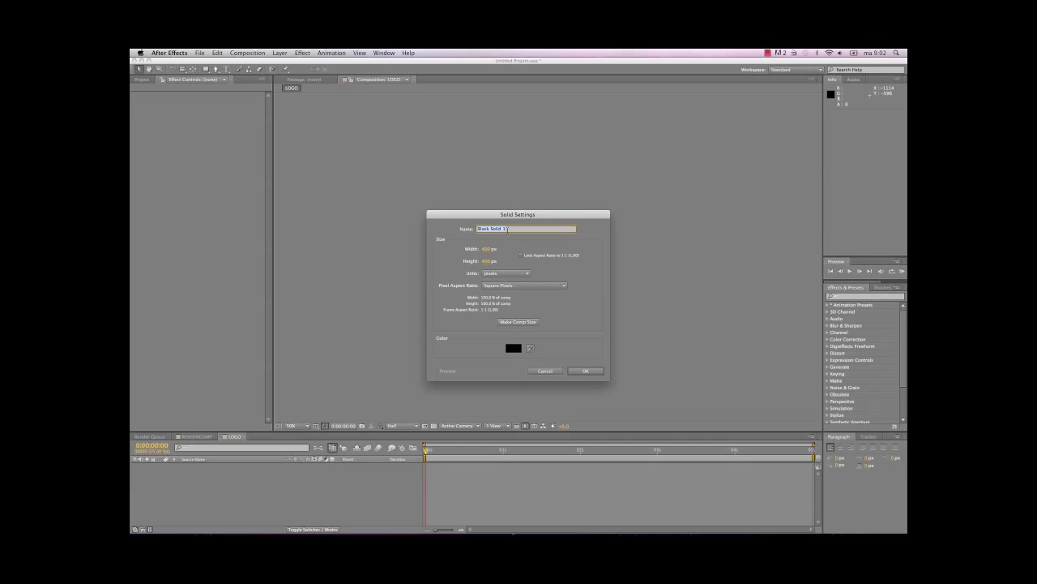
{"action": "type", "text": "LOGO"}
{"action": "left_click", "coordinate": [517, 348]}
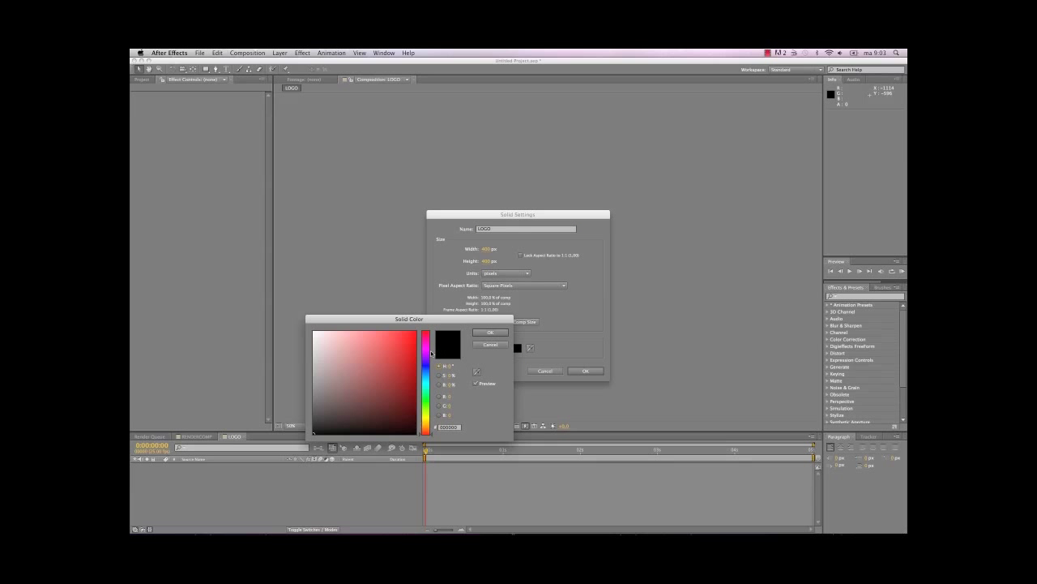
{"action": "left_click", "coordinate": [427, 357]}
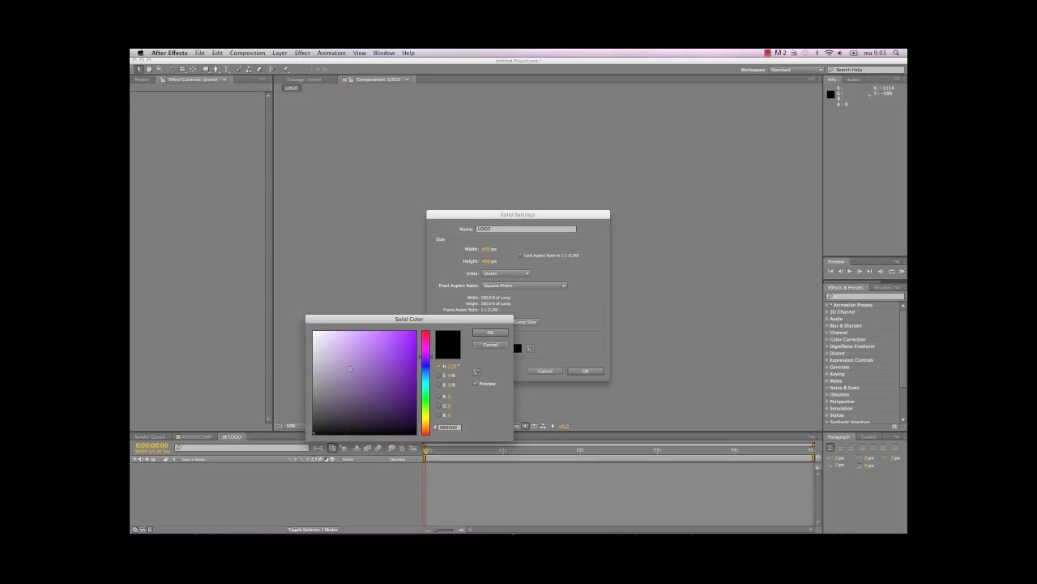
{"action": "left_click", "coordinate": [350, 369]}
{"action": "left_click", "coordinate": [356, 375]}
{"action": "left_click", "coordinate": [492, 332]}
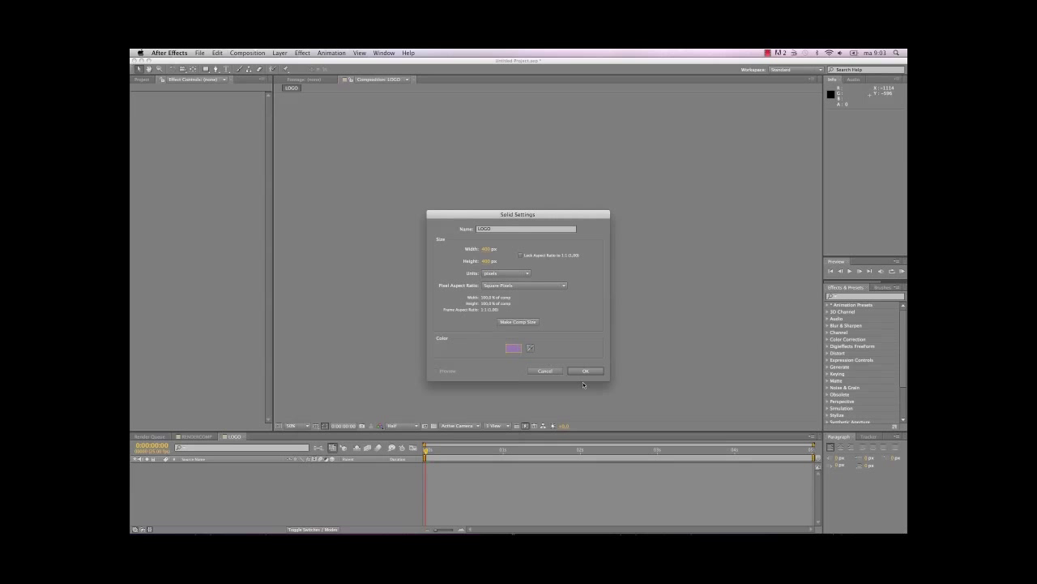
{"action": "left_click", "coordinate": [590, 373]}
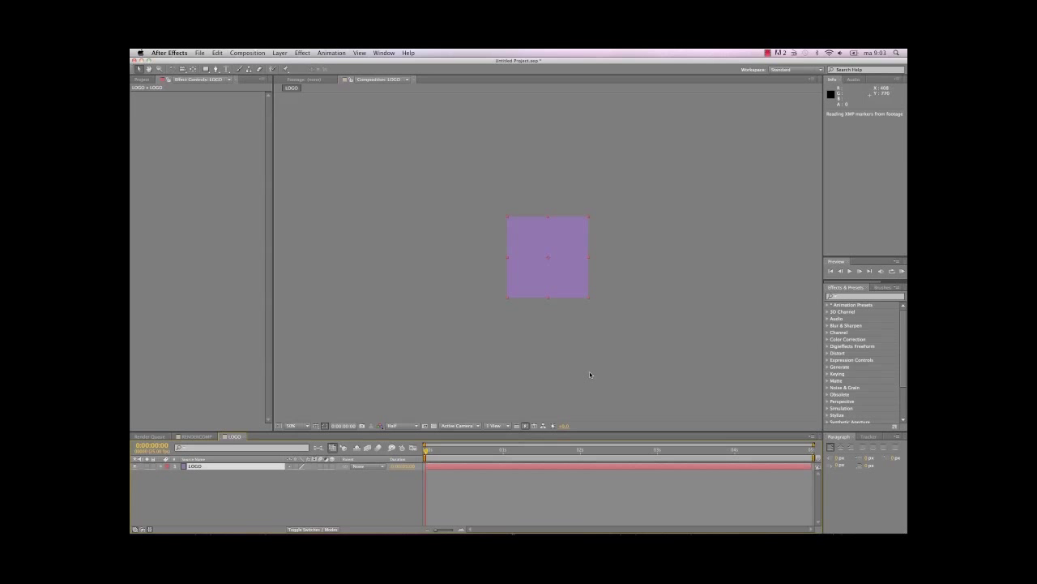
Find the Bevel Edges effect by searching for "bevel" and apply it to the purple LOGO solid.
{"action": "key", "text": "slash"}
{"action": "left_click", "coordinate": [841, 296]}
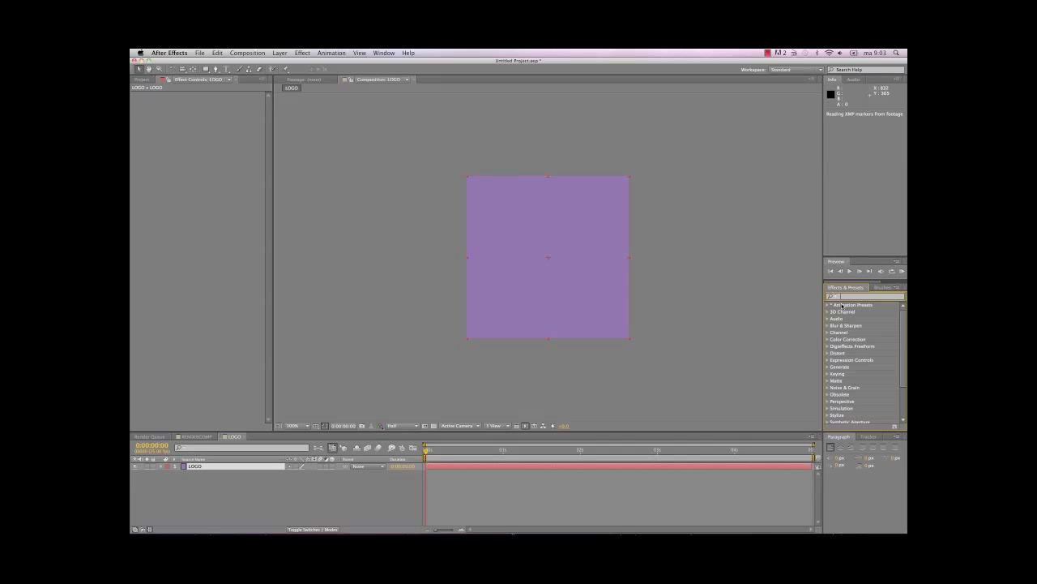
{"action": "type", "text": "bevel"}
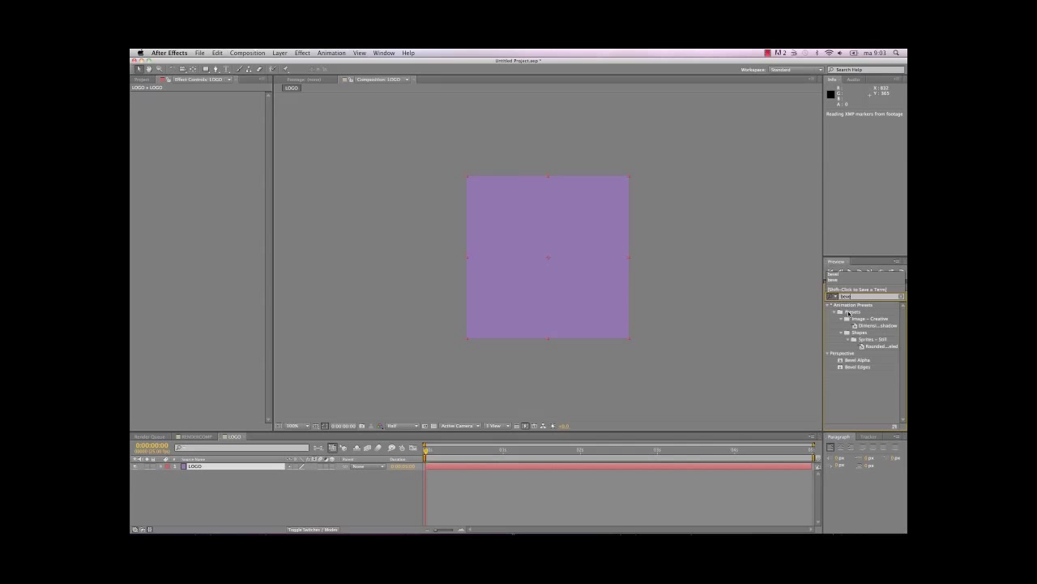
{"action": "left_click", "coordinate": [853, 367]}
{"action": "left_click_drag", "start_coordinate": [852, 368], "coordinate": [573, 253]}
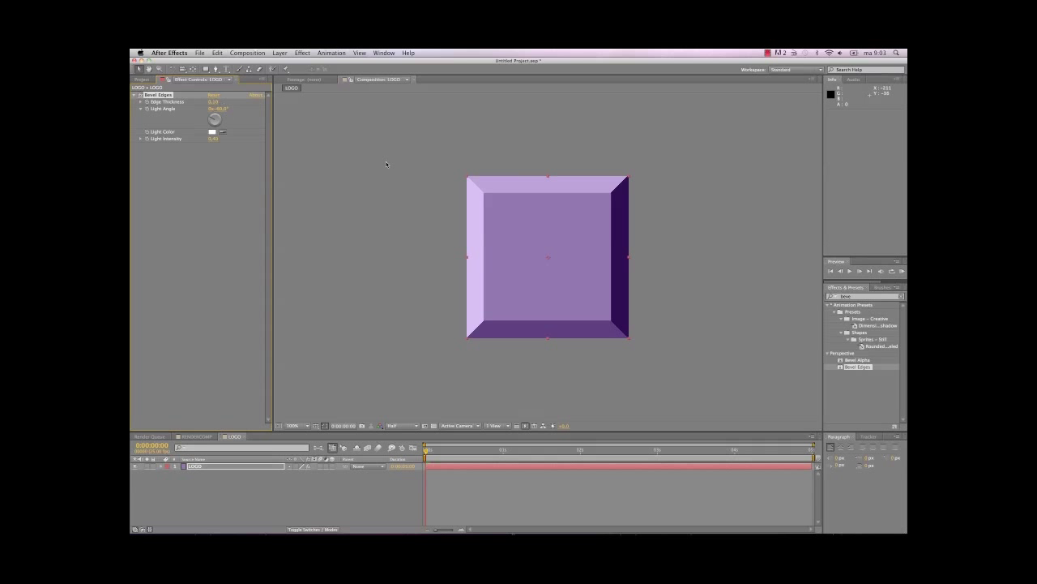
Soften the bevel by reducing Edge Thickness to about 0.05 and lowering Light Intensity, and collapse the effect settings.
{"action": "left_click_drag", "start_coordinate": [215, 101], "coordinate": [193, 103]}
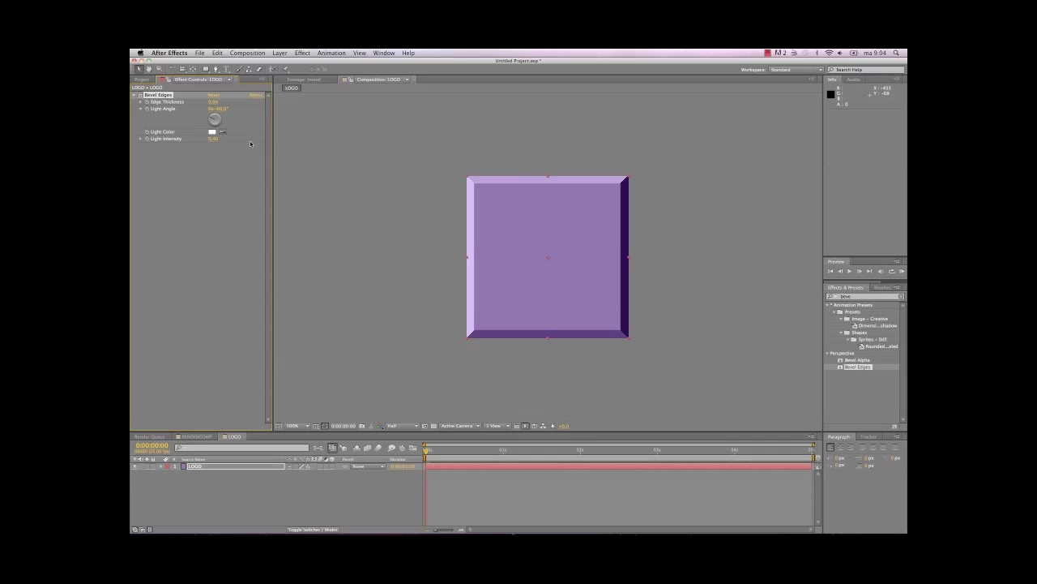
{"action": "left_click_drag", "start_coordinate": [218, 140], "coordinate": [196, 140]}
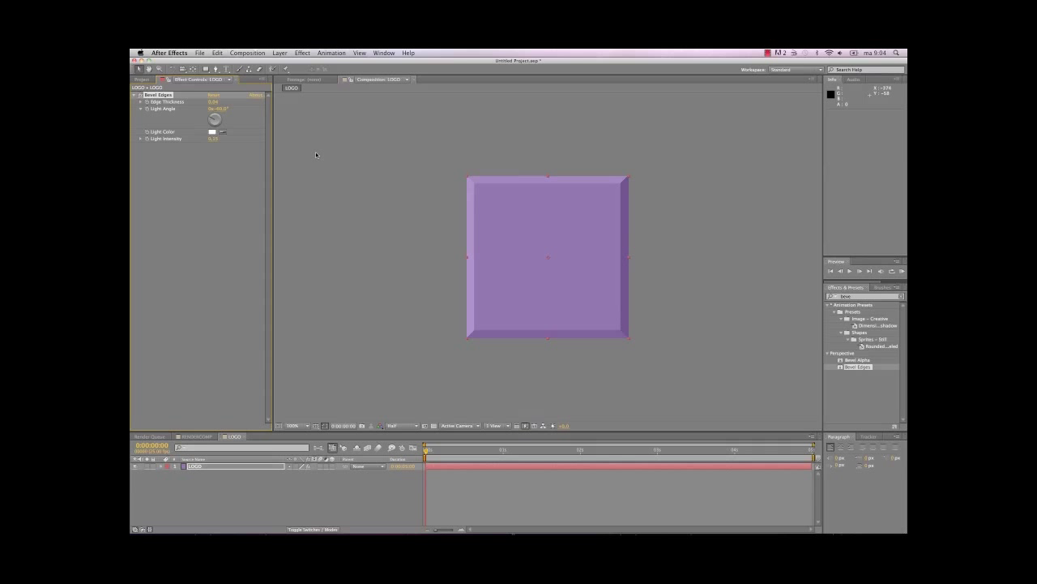
{"action": "left_click", "coordinate": [134, 95]}
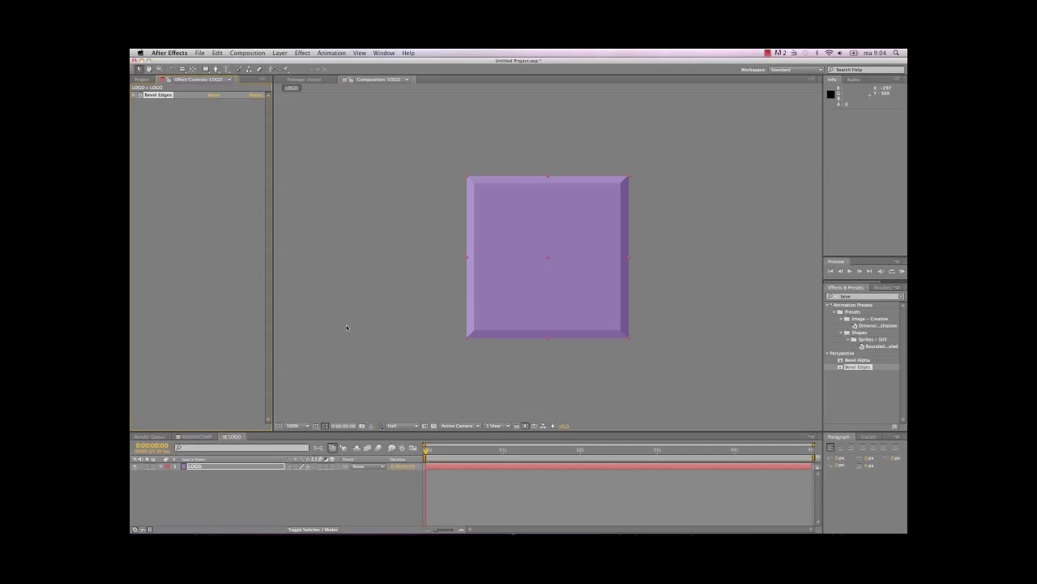
Add a text layer with a white letter A on the left half of the purple square, using a larger font size.
{"action": "left_click", "coordinate": [227, 69]}
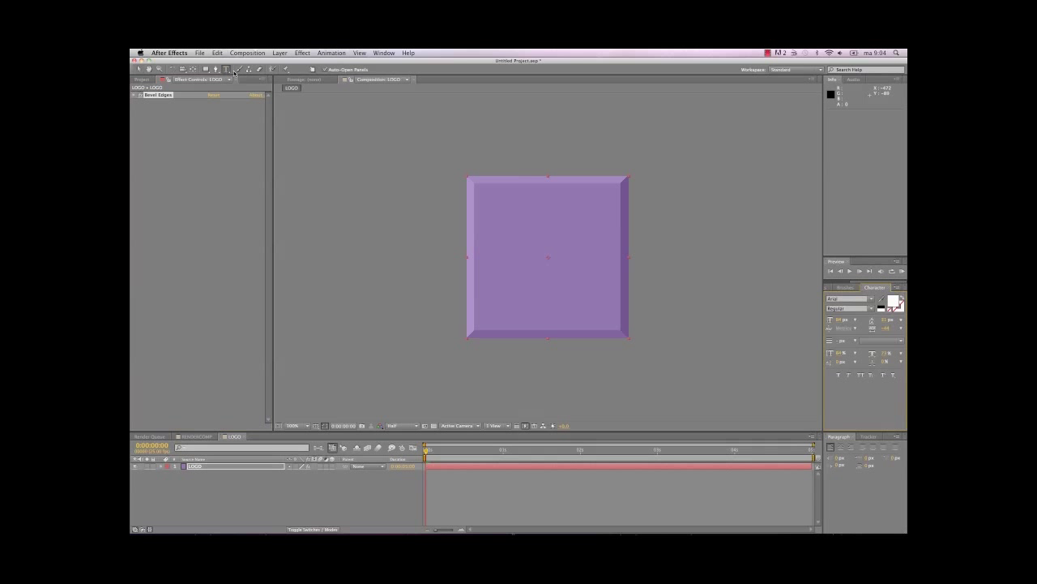
{"action": "left_click", "coordinate": [499, 260]}
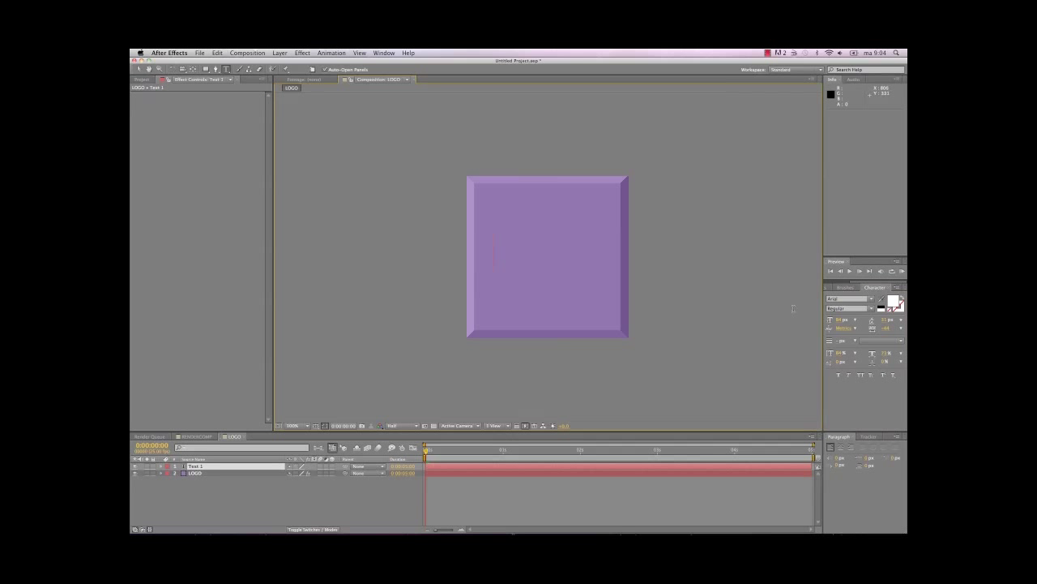
{"action": "left_click", "coordinate": [847, 321]}
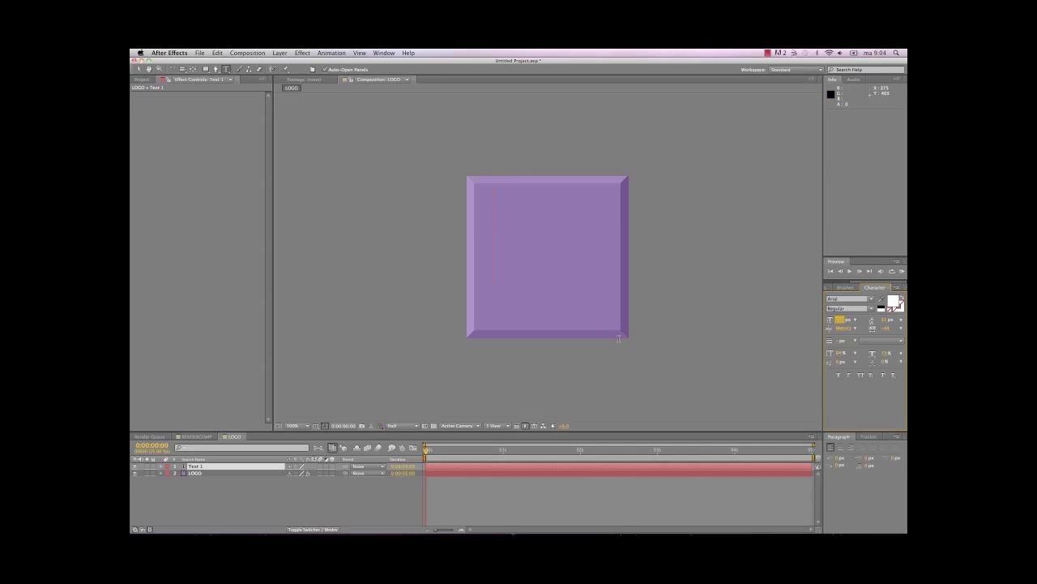
{"action": "type", "text": "A"}
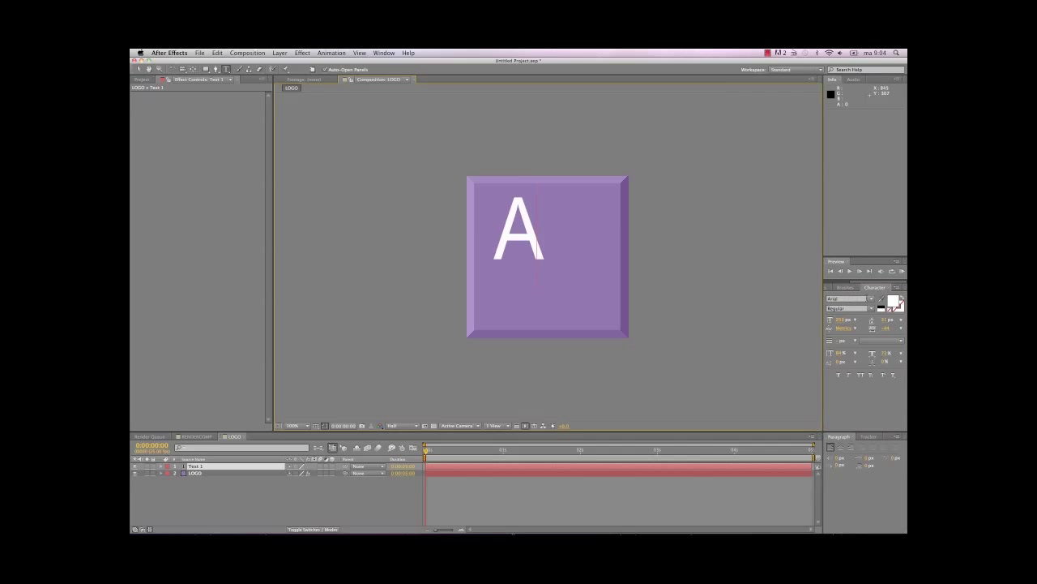
Change the letter A to Arial Bold and move it down and left to about 31, 278.
{"action": "left_click", "coordinate": [871, 308]}
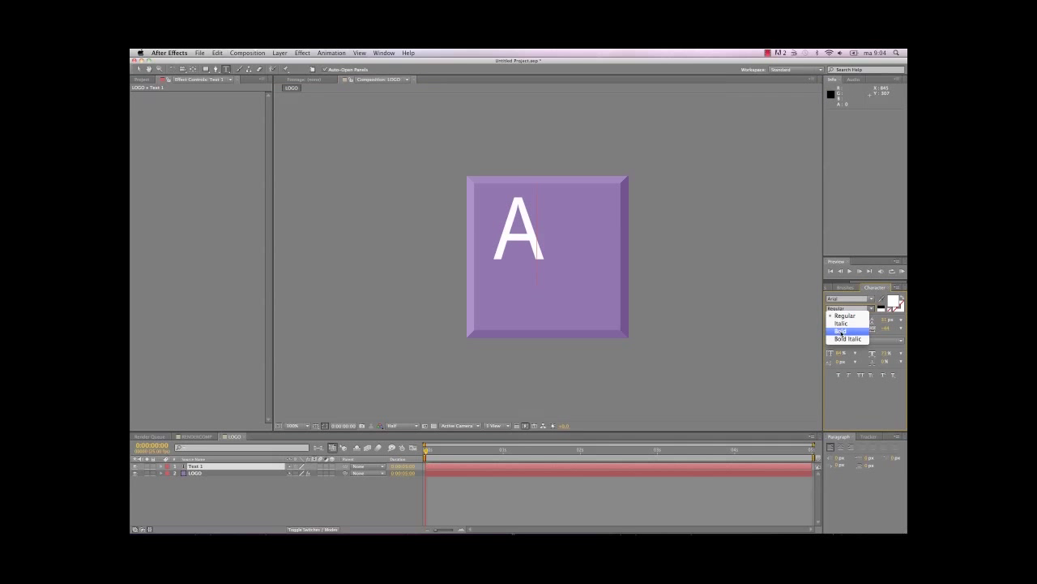
{"action": "left_click", "coordinate": [840, 331]}
{"action": "left_click", "coordinate": [525, 377]}
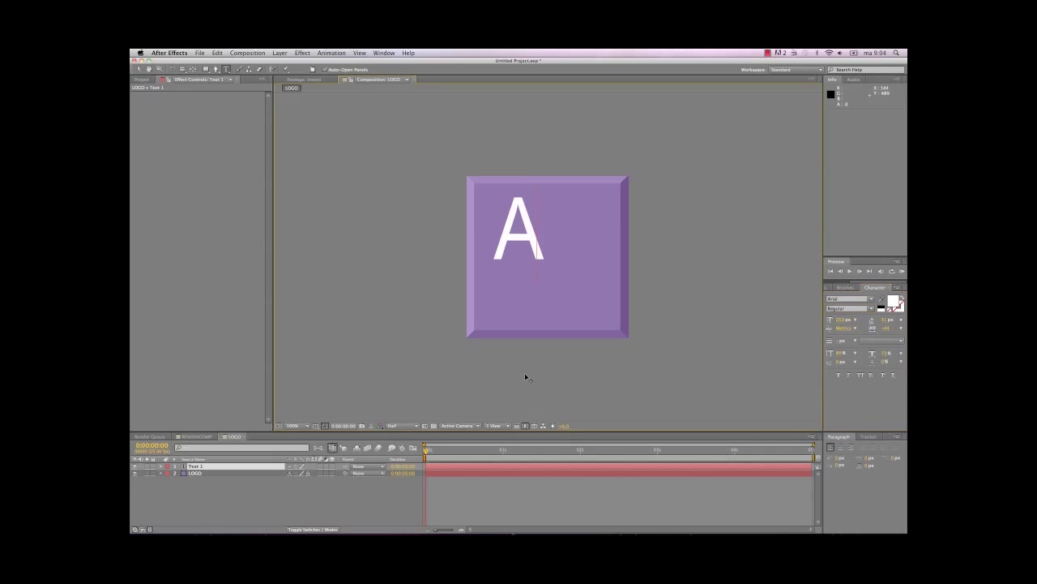
{"action": "left_click", "coordinate": [198, 467]}
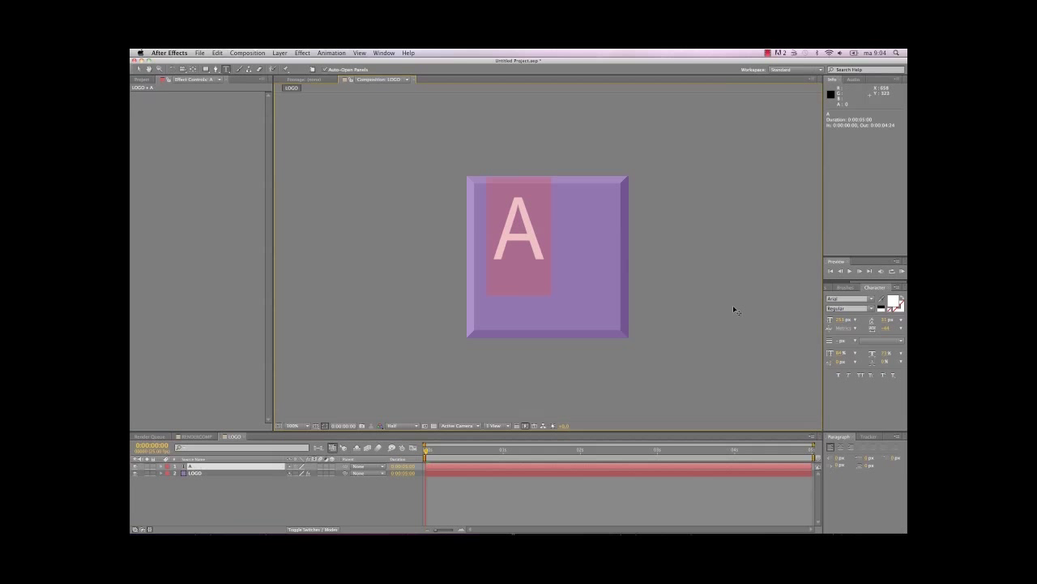
{"action": "left_click", "coordinate": [873, 308]}
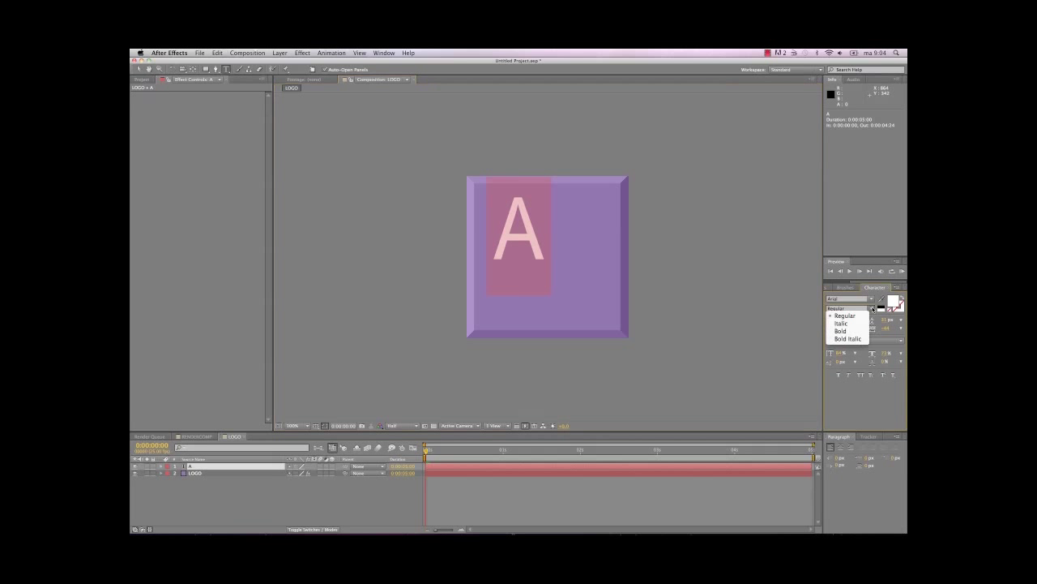
{"action": "left_click", "coordinate": [840, 331]}
{"action": "left_click_drag", "start_coordinate": [651, 349], "coordinate": [637, 375]}
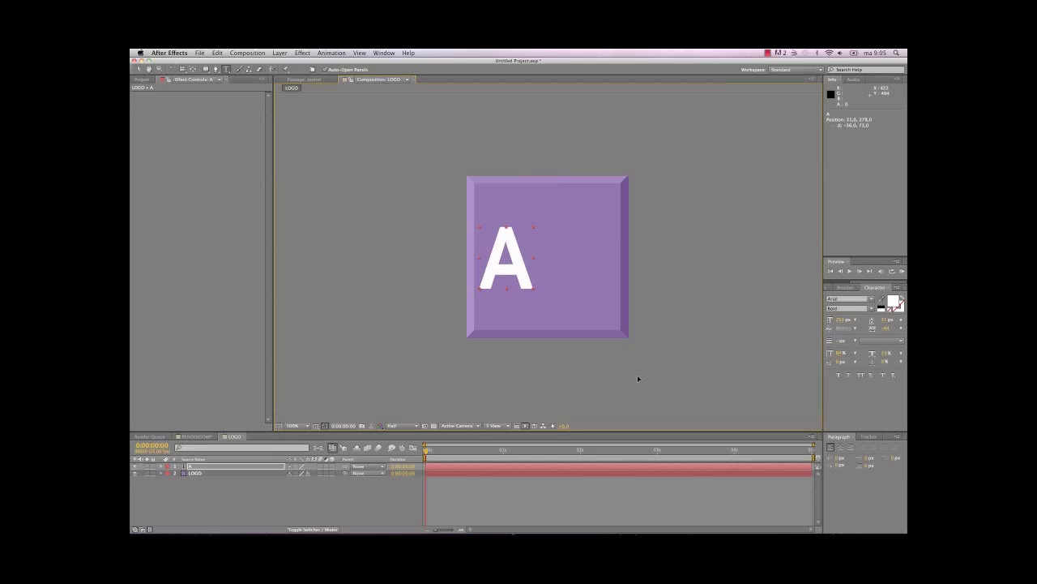
Enlarge the letter A's font size, move it to about 26, 303 on the purple square, and finish editing the text.
{"action": "key", "text": "Return"}
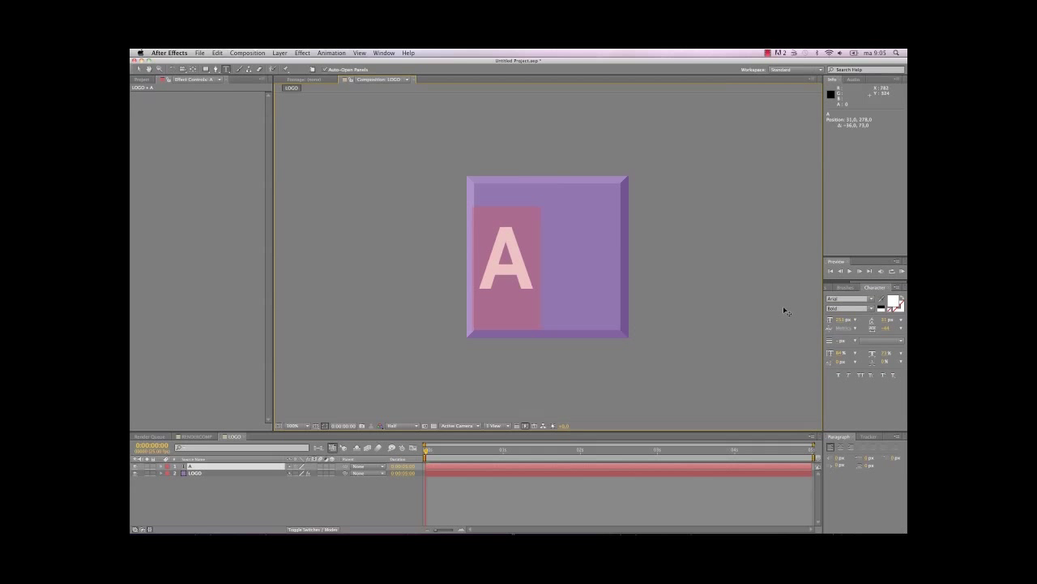
{"action": "left_click", "coordinate": [841, 320]}
{"action": "left_click_drag", "start_coordinate": [841, 320], "coordinate": [892, 320]}
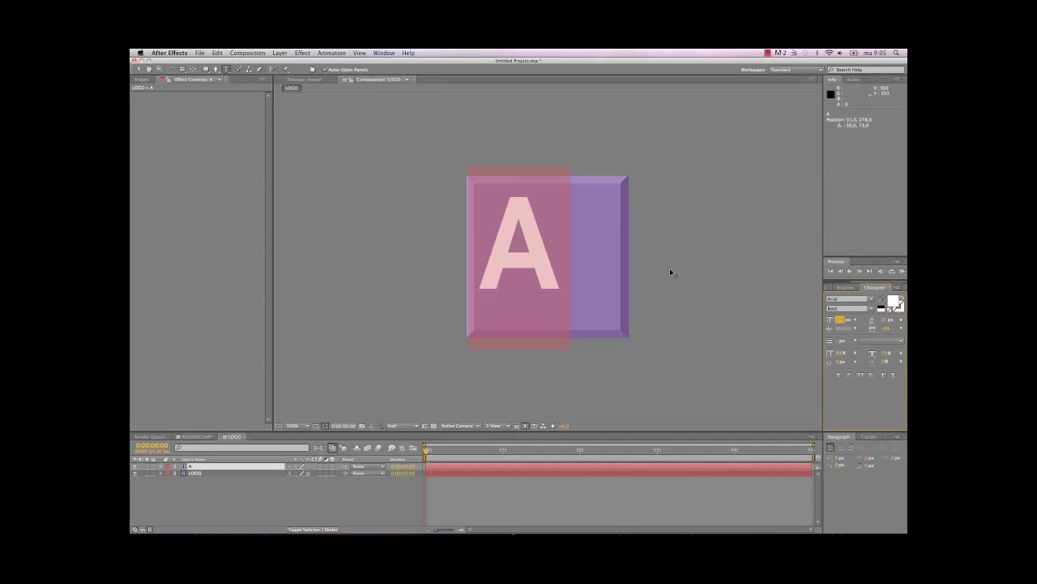
{"action": "key", "text": "KP_Enter"}
{"action": "left_click_drag", "start_coordinate": [670, 274], "coordinate": [669, 281]}
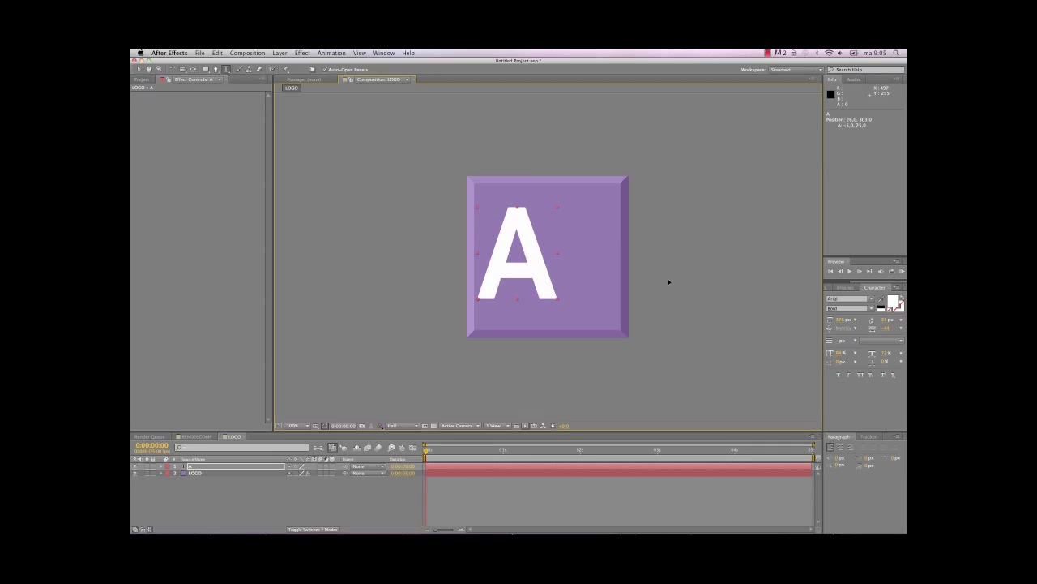
{"action": "key", "text": "Return"}
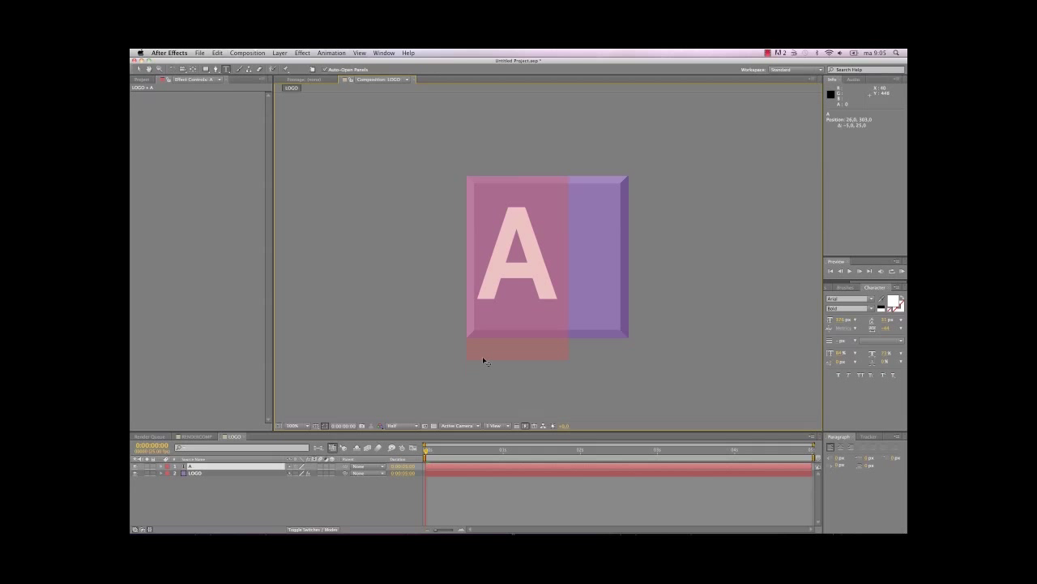
{"action": "key", "text": "Return"}
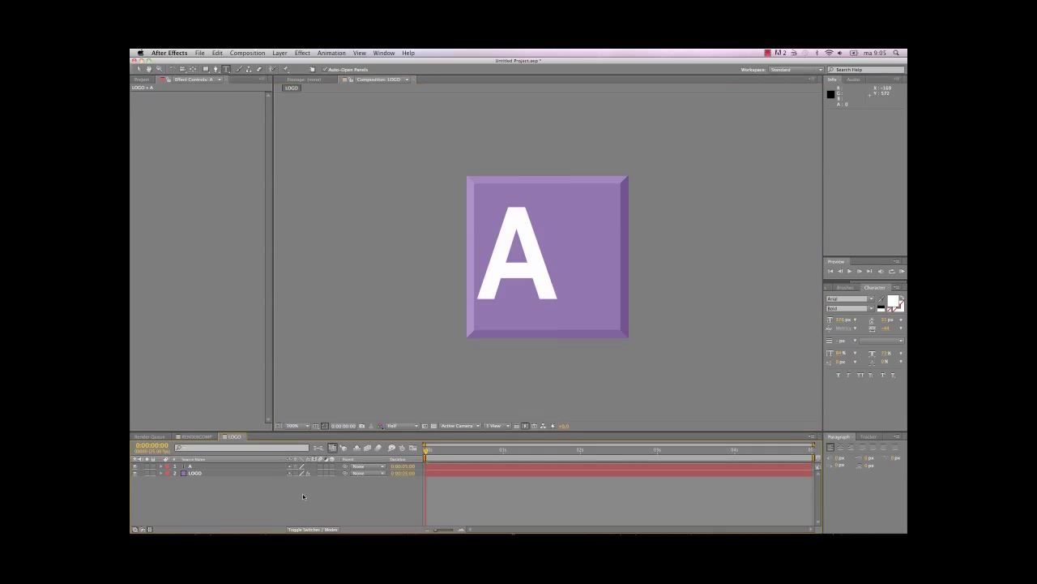
Add the letter E after the A in the white text layer on the purple square.
{"action": "left_click", "coordinate": [190, 467]}
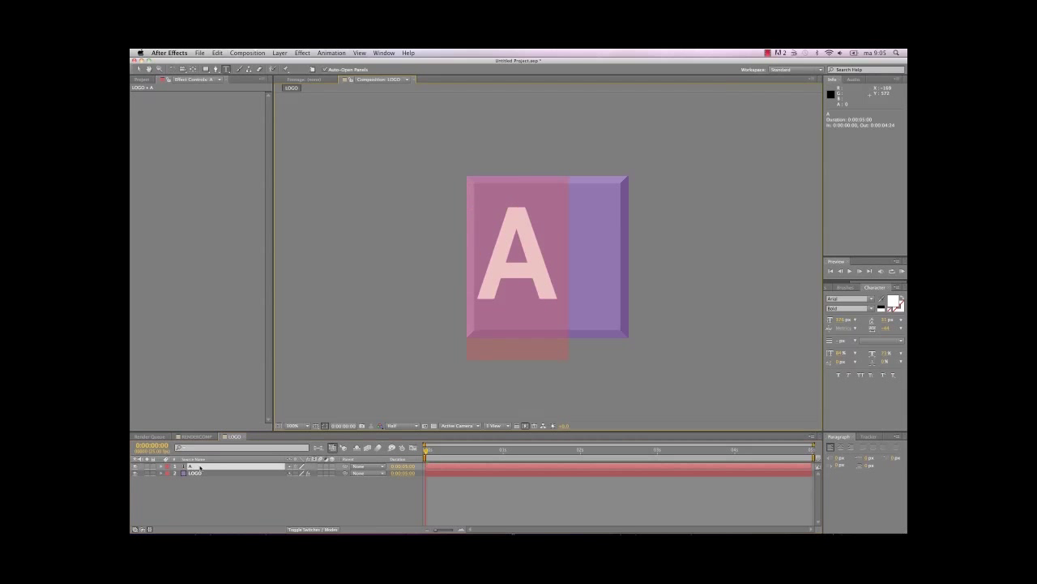
{"action": "left_click", "coordinate": [565, 266]}
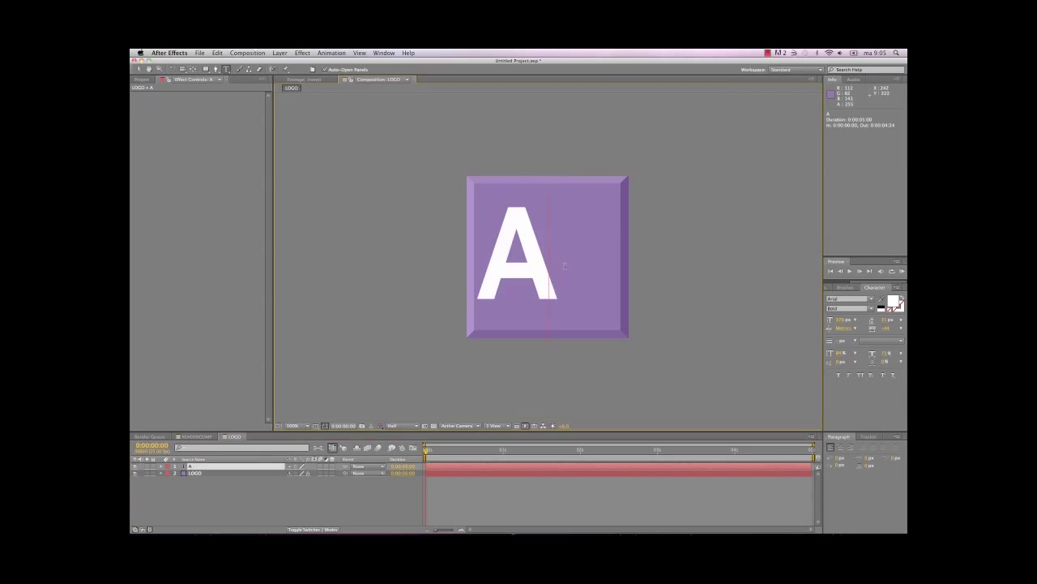
{"action": "type", "text": "E"}
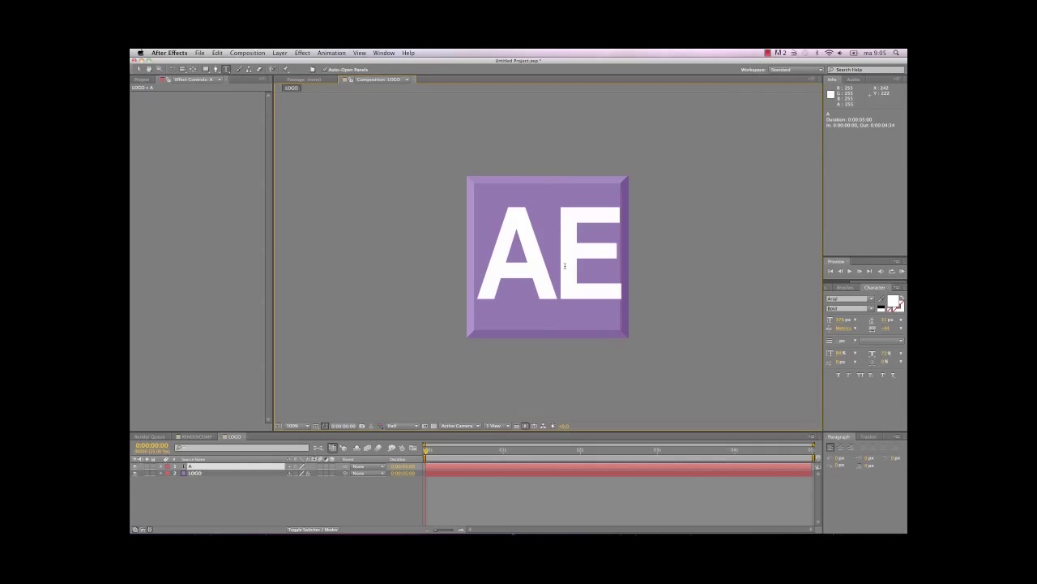
{"action": "left_click", "coordinate": [256, 505]}
Reduce the font size of the E only and nudge the AE text to about 28, 303.
{"action": "left_click", "coordinate": [192, 466]}
{"action": "left_click_drag", "start_coordinate": [595, 261], "coordinate": [587, 260]}
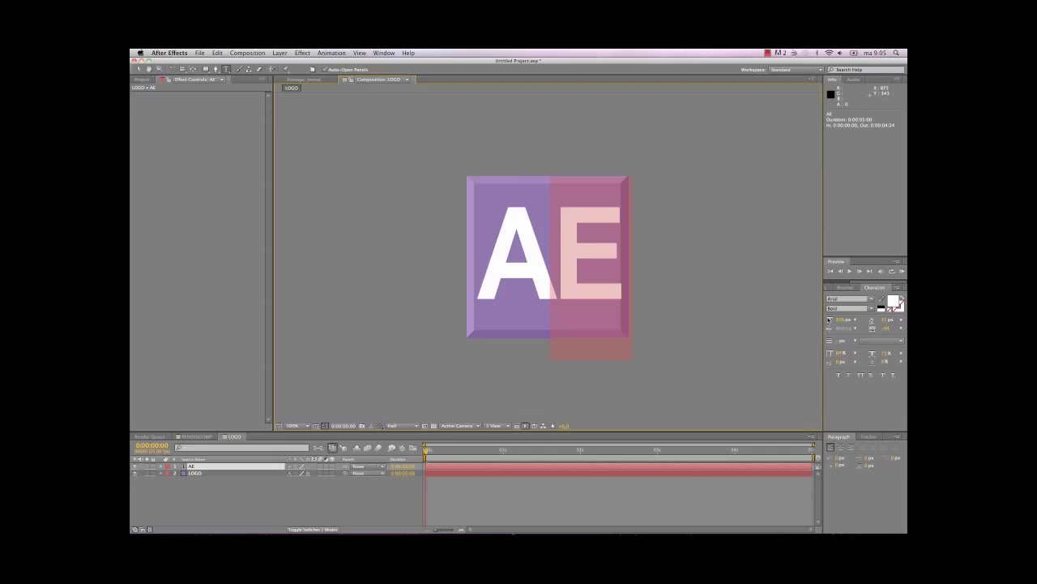
{"action": "left_click_drag", "start_coordinate": [843, 320], "coordinate": [824, 320]}
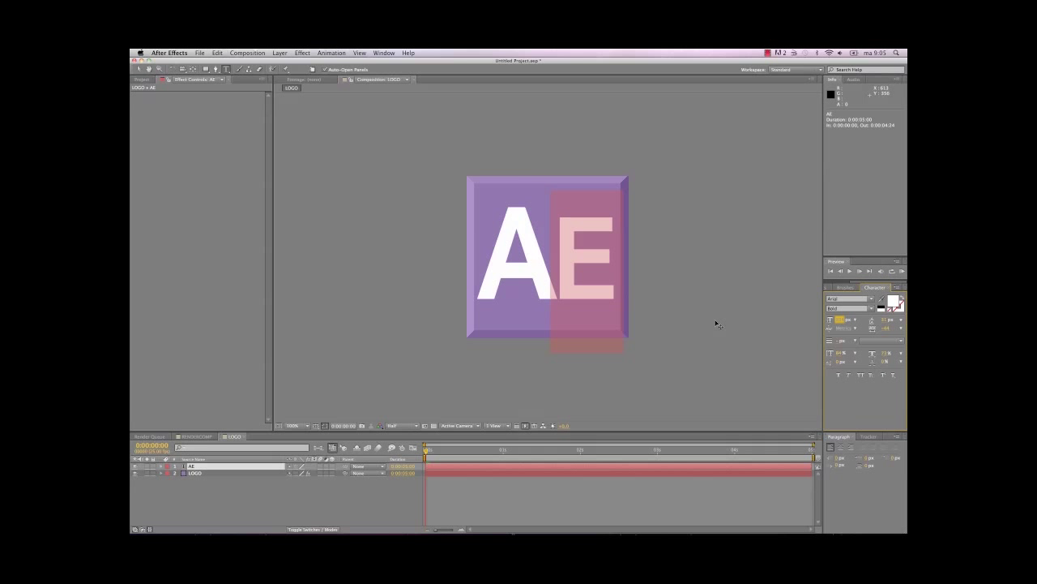
{"action": "key", "text": "KP_Enter"}
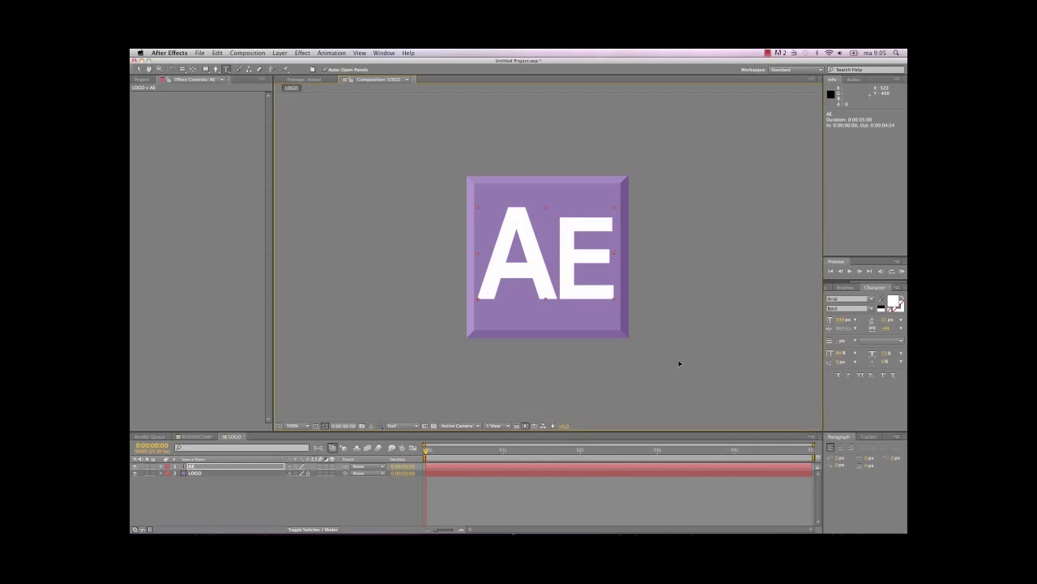
{"action": "left_click_drag", "start_coordinate": [680, 364], "coordinate": [607, 376]}
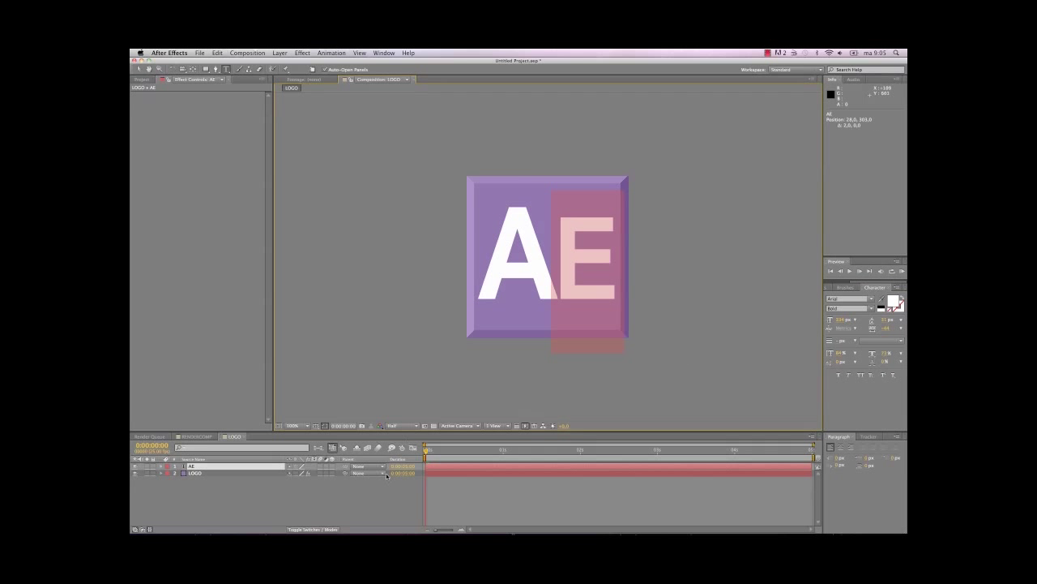
{"action": "left_click", "coordinate": [457, 495]}
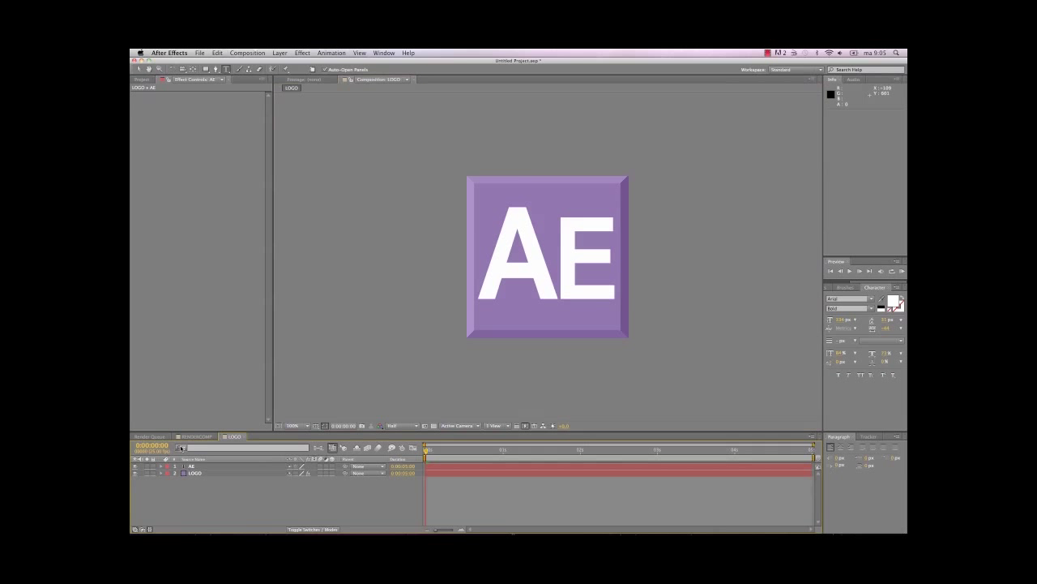
Recolor the whole AE text to a light gray of about RGB 165, 164, 164.
{"action": "left_click", "coordinate": [192, 466]}
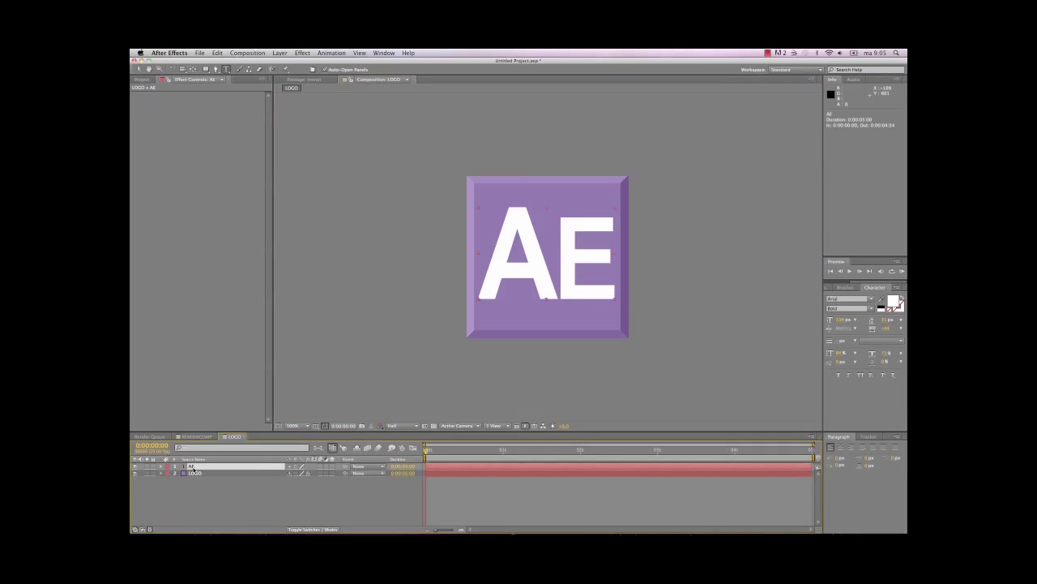
{"action": "double_click", "coordinate": [192, 466]}
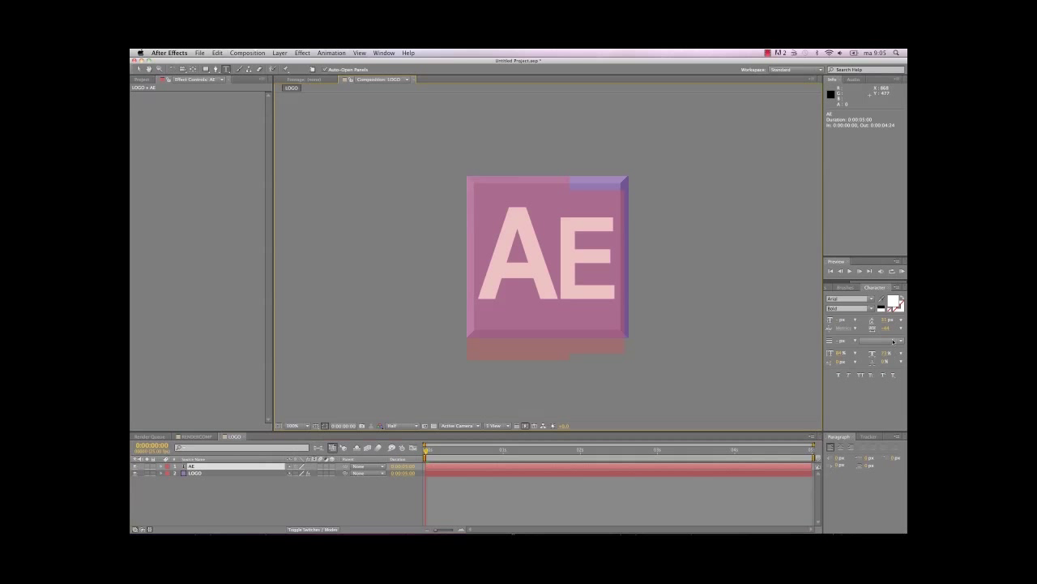
{"action": "left_click", "coordinate": [893, 301]}
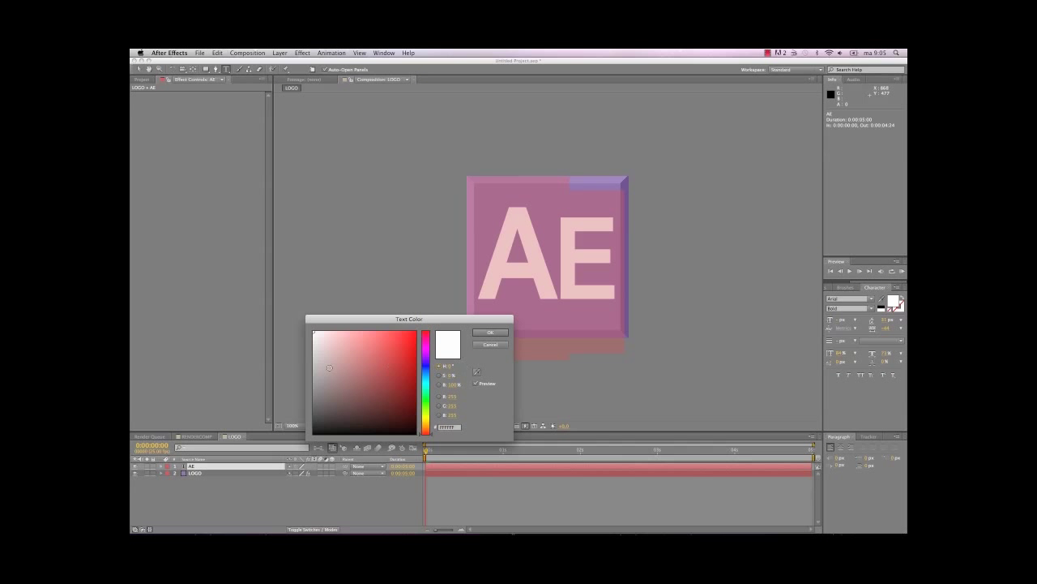
{"action": "left_click", "coordinate": [312, 377]}
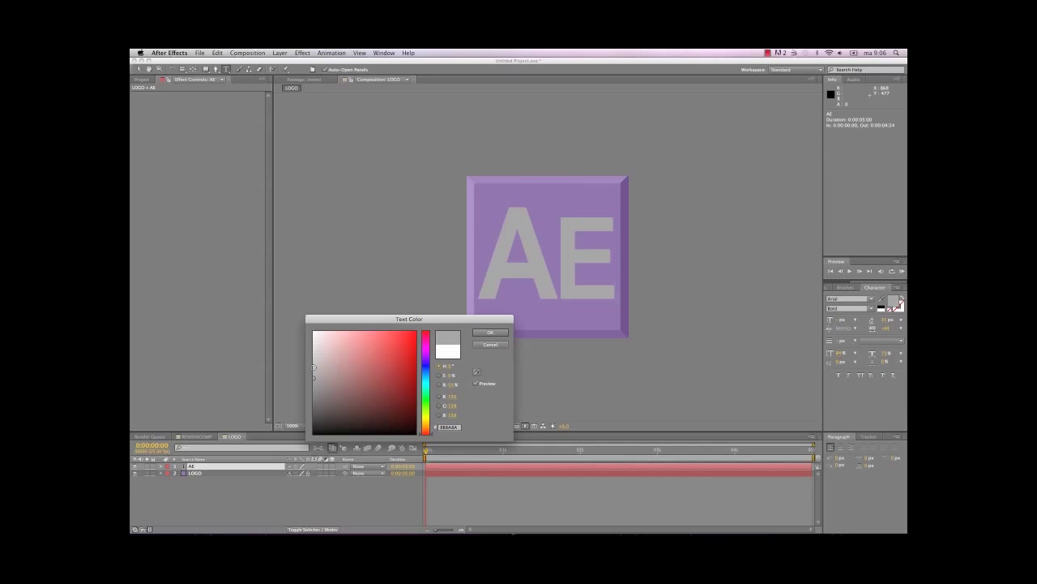
{"action": "left_click", "coordinate": [314, 368]}
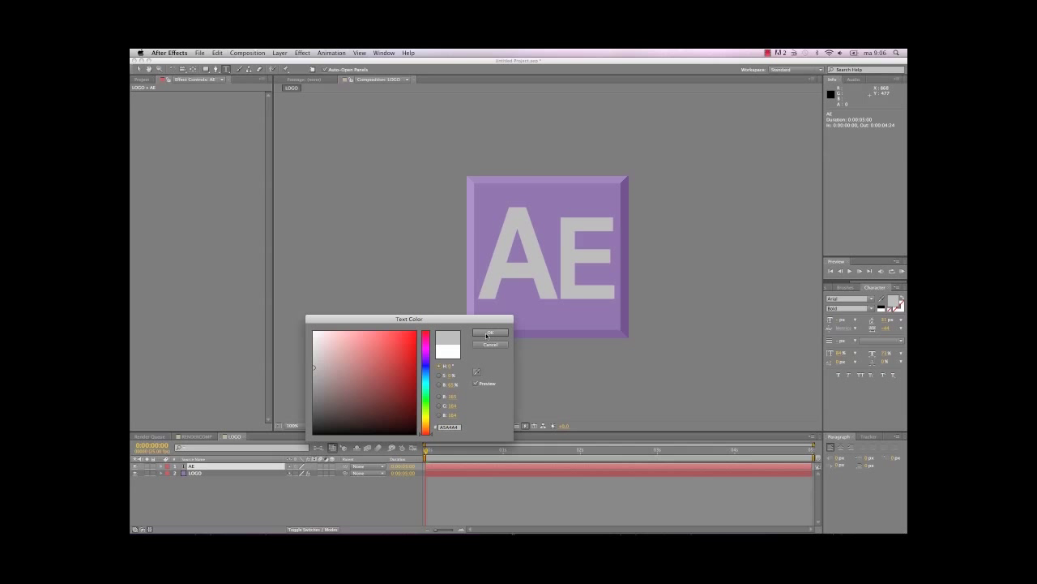
{"action": "left_click", "coordinate": [490, 333]}
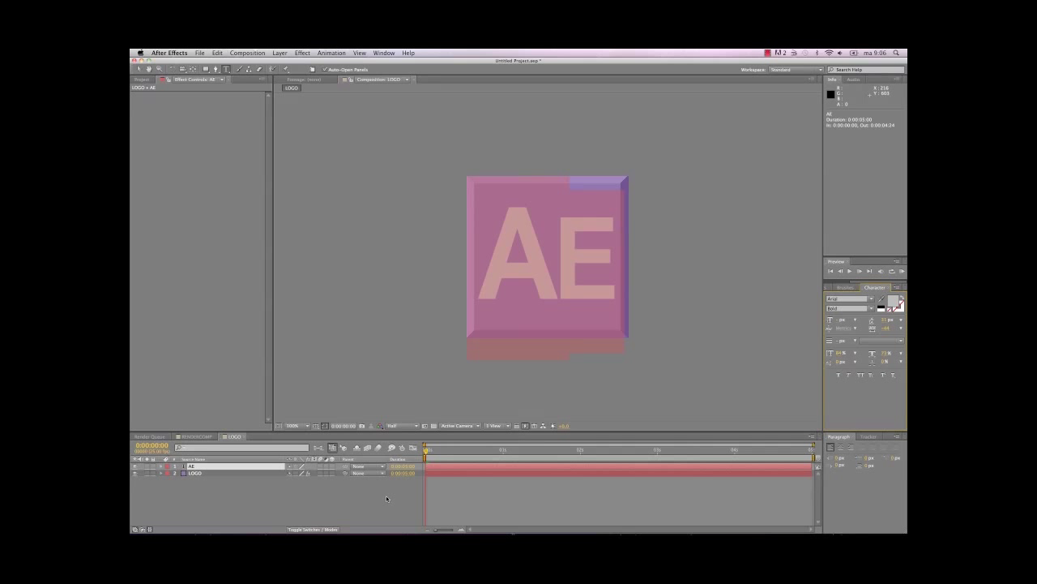
Apply Bevel Alpha to the AE text with a larger Edge Thickness, and set the preview resolution to Full.
{"action": "left_click", "coordinate": [830, 289]}
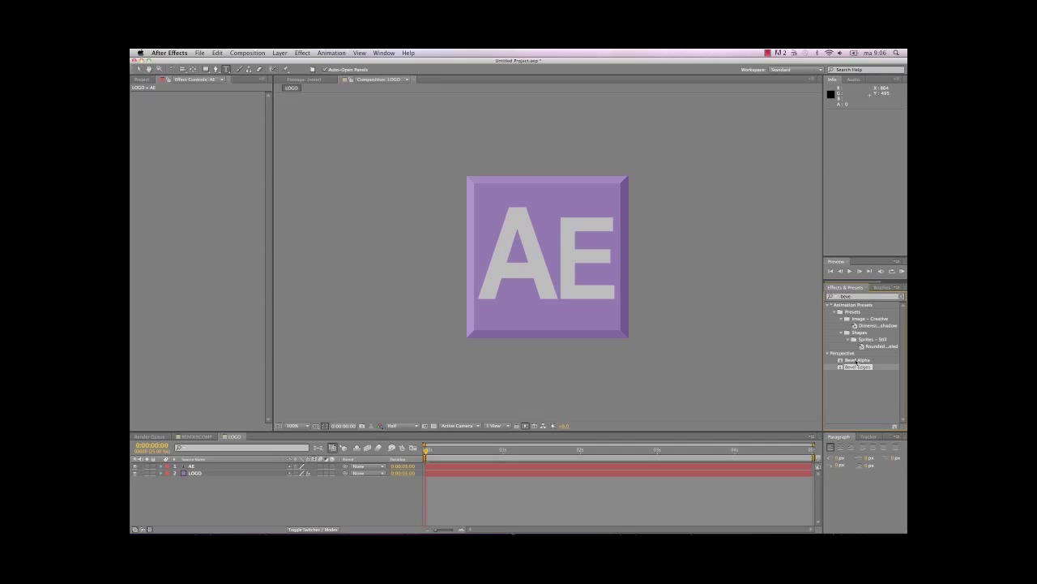
{"action": "left_click_drag", "start_coordinate": [859, 360], "coordinate": [572, 250]}
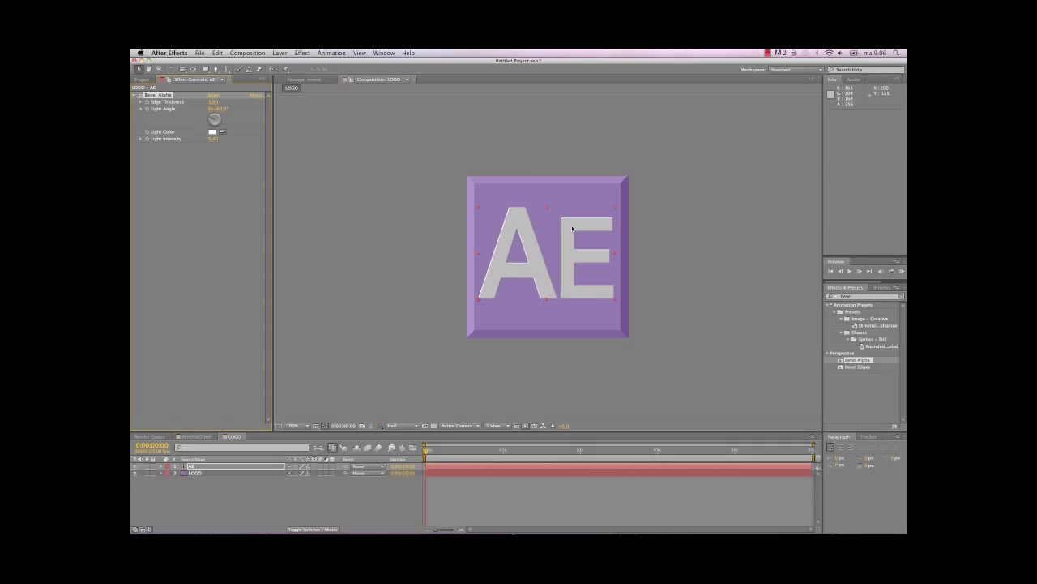
{"action": "left_click", "coordinate": [212, 103]}
{"action": "left_click_drag", "start_coordinate": [217, 103], "coordinate": [259, 118]}
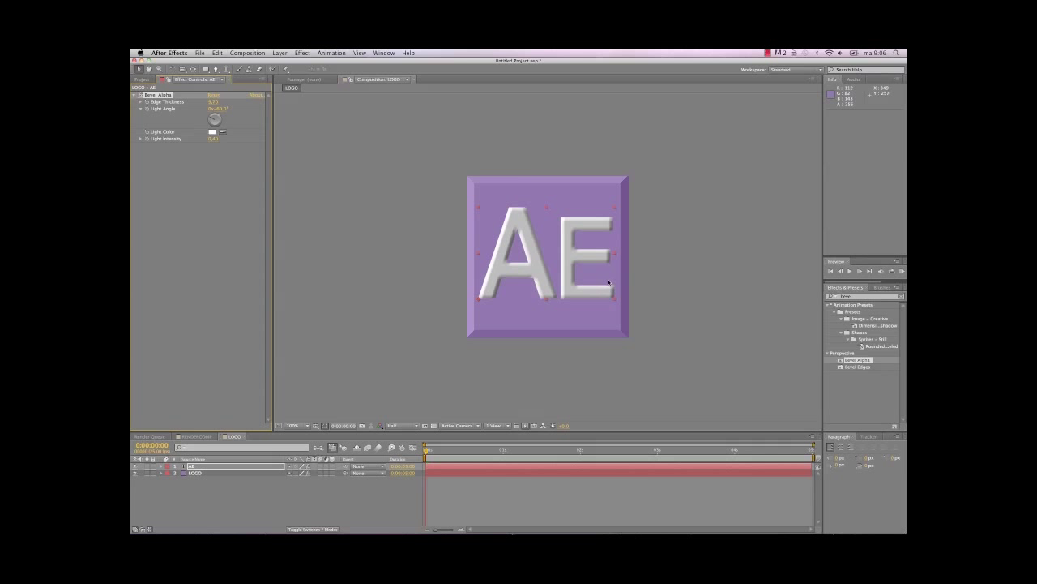
{"action": "left_click", "coordinate": [415, 426]}
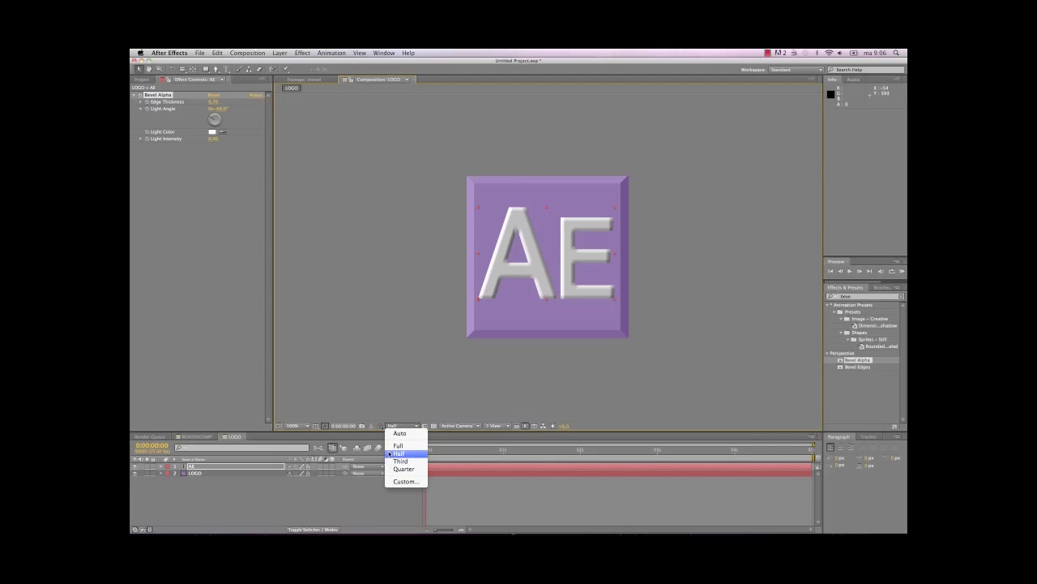
{"action": "left_click", "coordinate": [398, 445]}
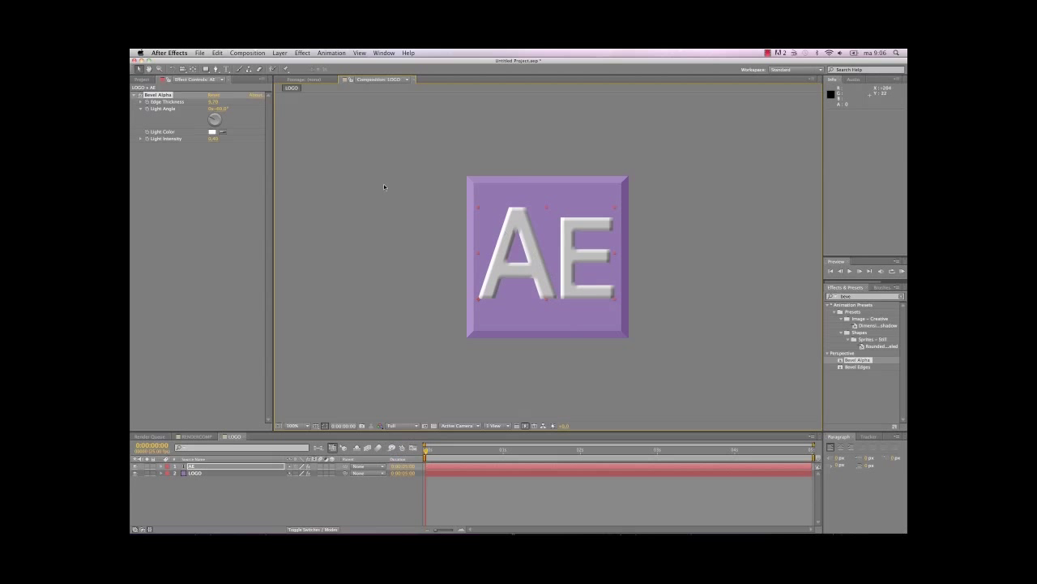
Refine the AE text's Bevel Alpha with a higher Light Intensity and a slightly smaller Edge Thickness, and collapse its settings.
{"action": "mouse_move", "coordinate": [215, 143]}
{"action": "left_mouse_down"}
{"action": "mouse_move", "coordinate": [205, 143]}
{"action": "mouse_move", "coordinate": [226, 142]}
{"action": "left_mouse_up"}
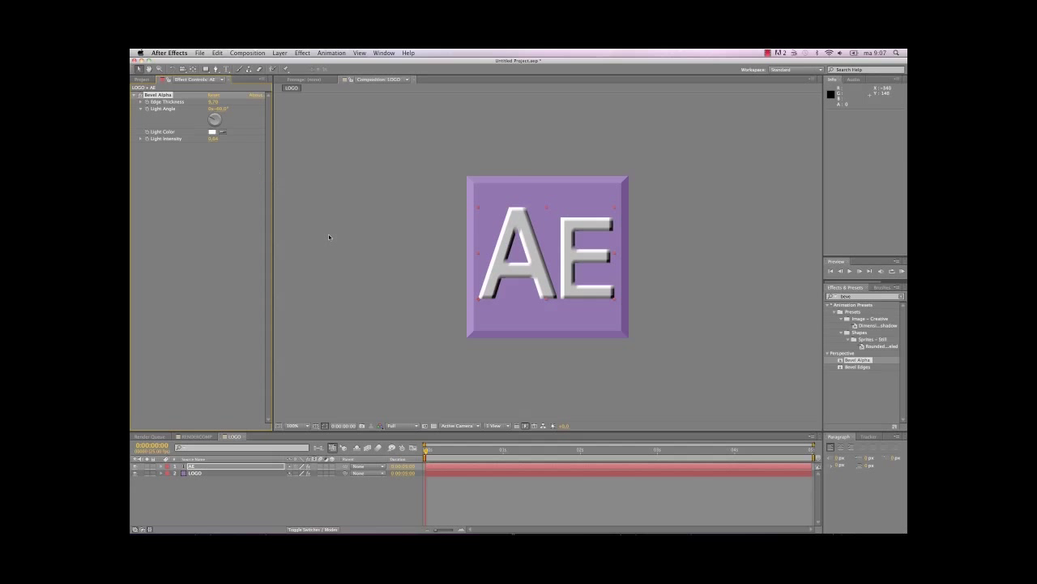
{"action": "left_click", "coordinate": [212, 102]}
{"action": "key", "text": "Return"}
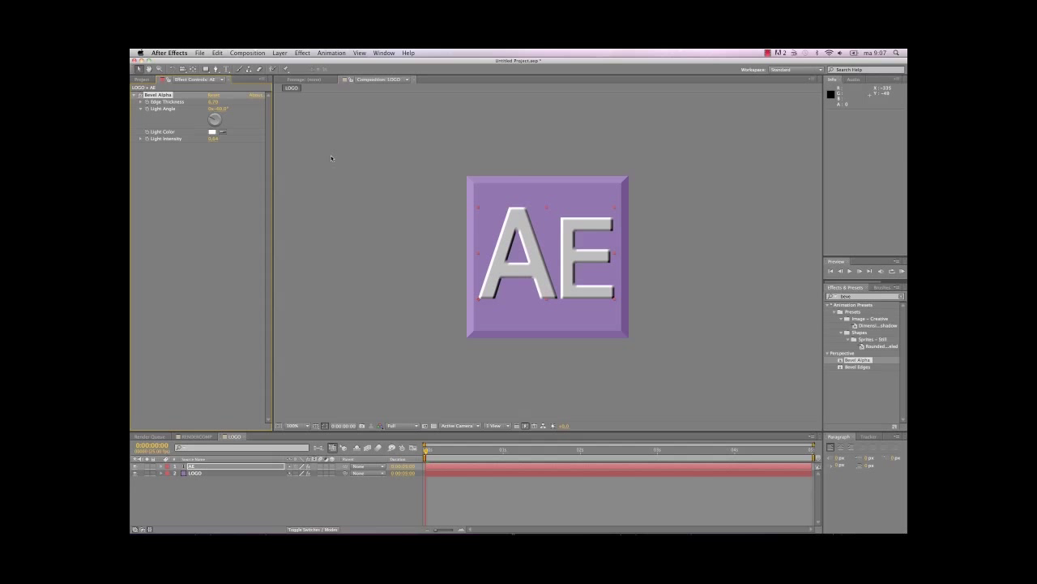
{"action": "left_click", "coordinate": [134, 95]}
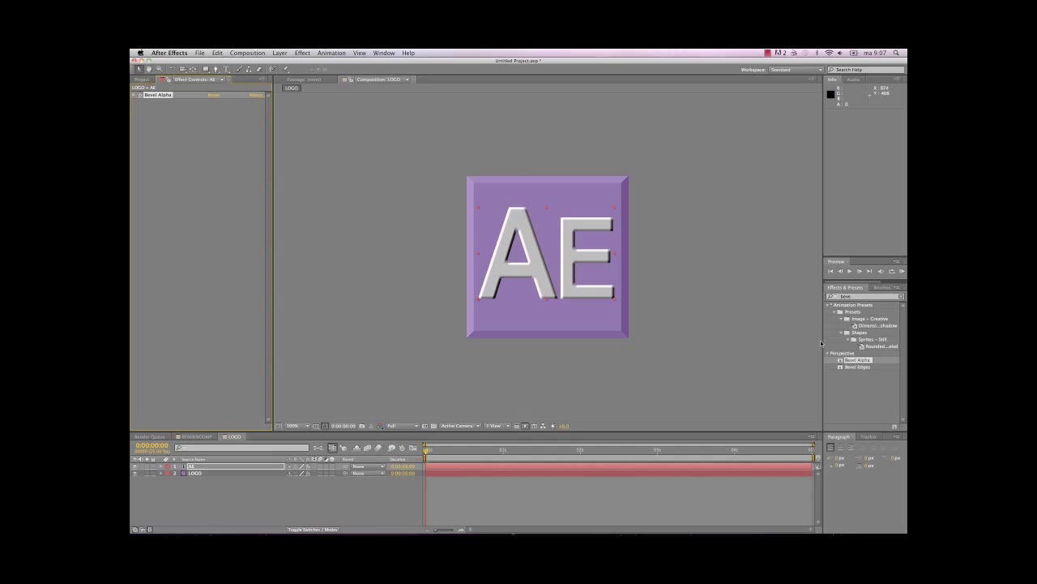
Search the effects for "light swee" and apply CC Light Sweep to the AE text.
{"action": "left_click", "coordinate": [830, 304]}
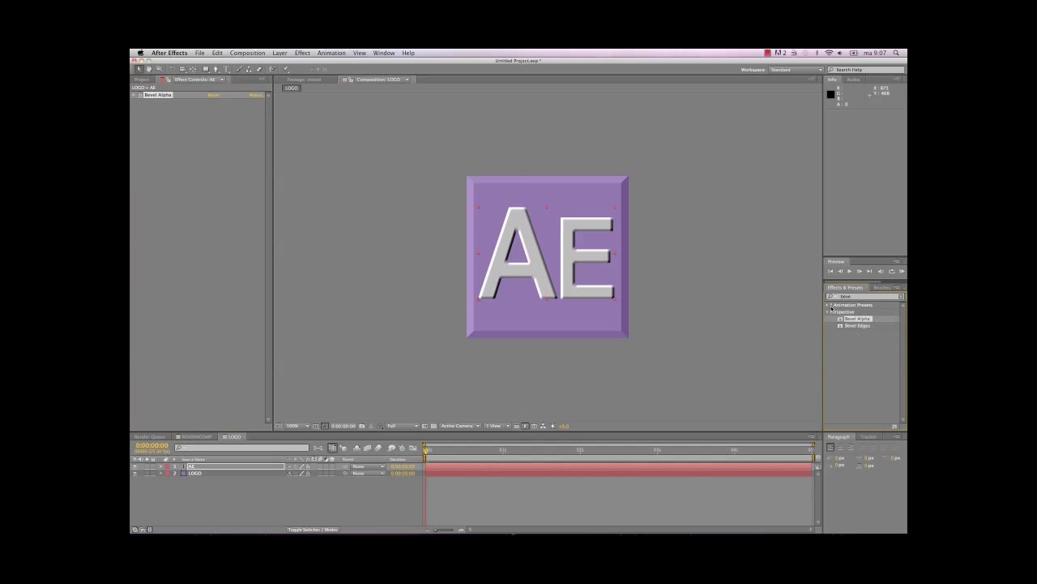
{"action": "left_click", "coordinate": [857, 298]}
{"action": "type", "text": "light"}
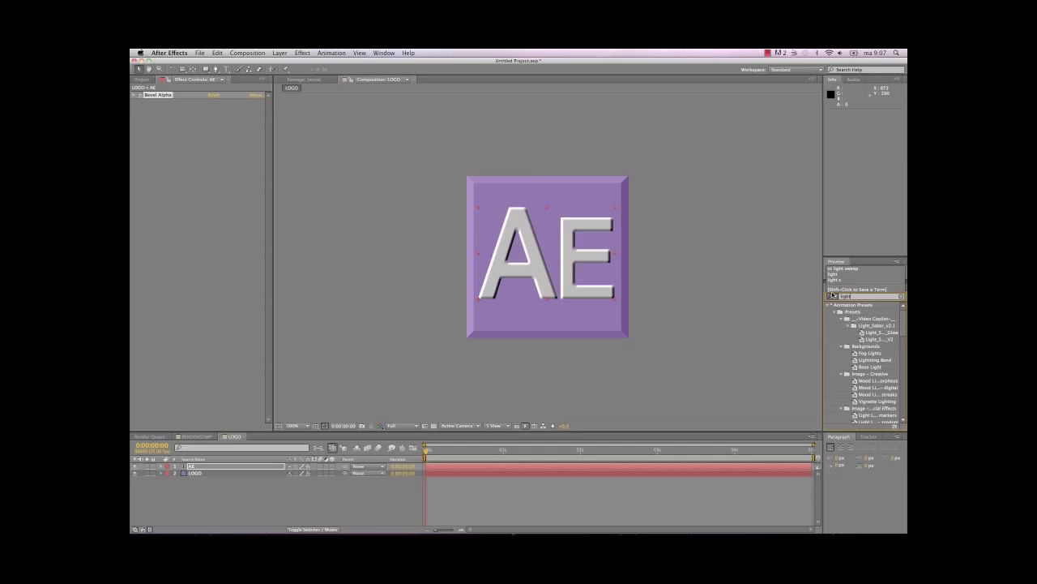
{"action": "left_click", "coordinate": [849, 273]}
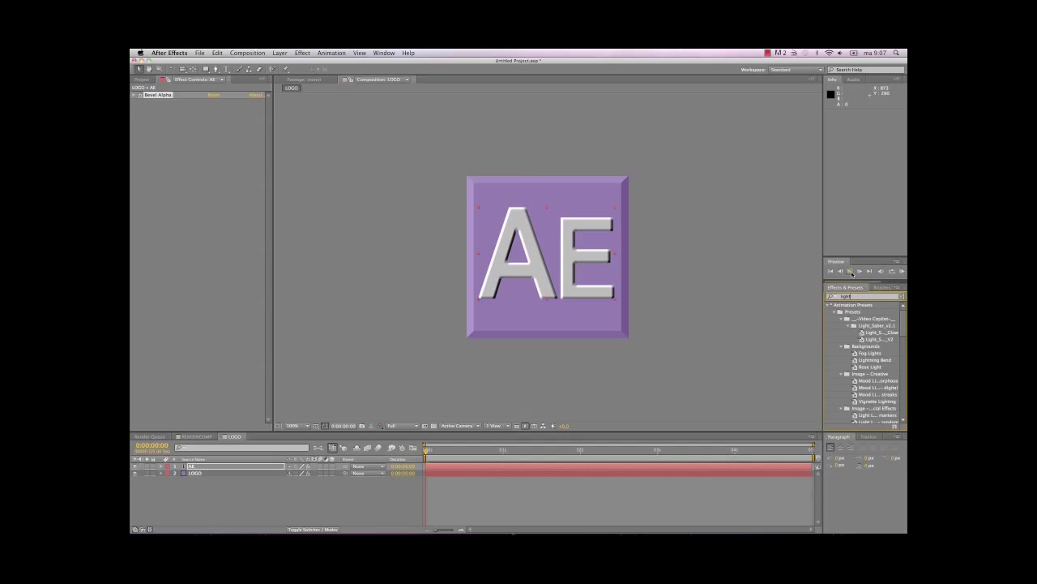
{"action": "type", "text": "swee"}
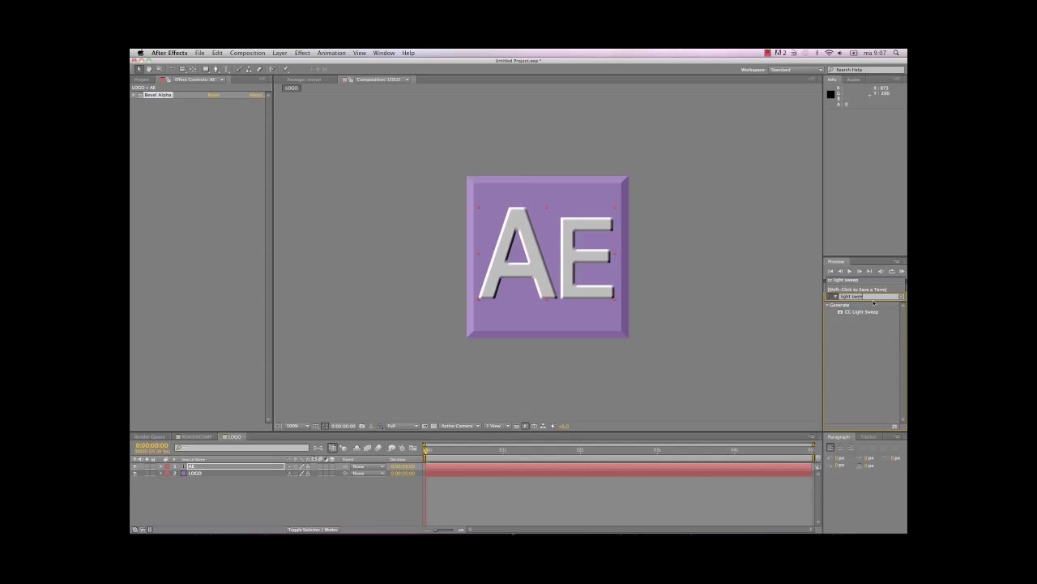
{"action": "left_click_drag", "start_coordinate": [850, 313], "coordinate": [561, 241]}
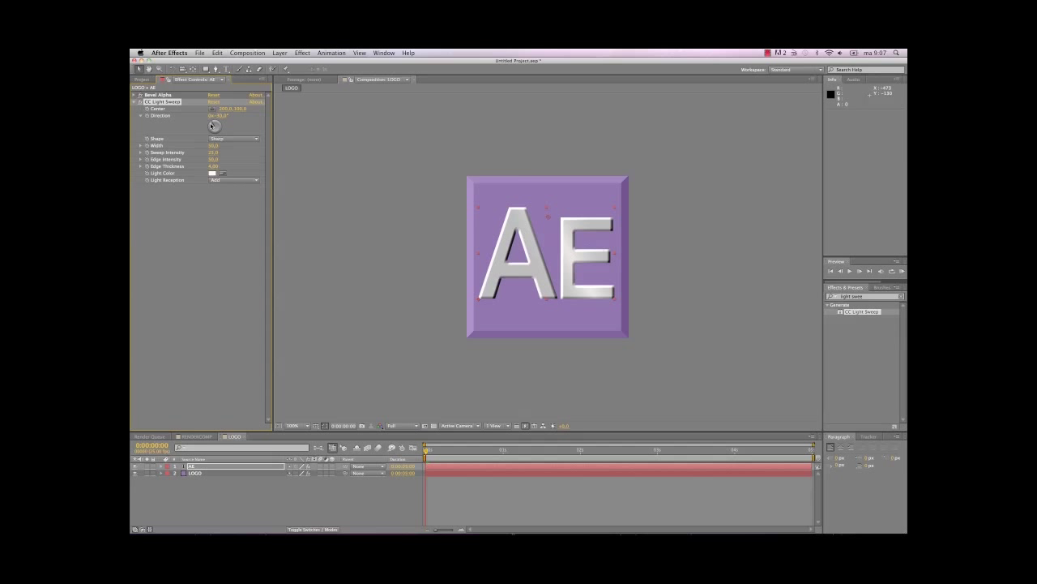
Rotate the light sweep's Direction to about 70° and move its Center to about 194, 190, between the letters.
{"action": "left_click_drag", "start_coordinate": [214, 125], "coordinate": [217, 128]}
{"action": "left_click_drag", "start_coordinate": [220, 128], "coordinate": [221, 129]}
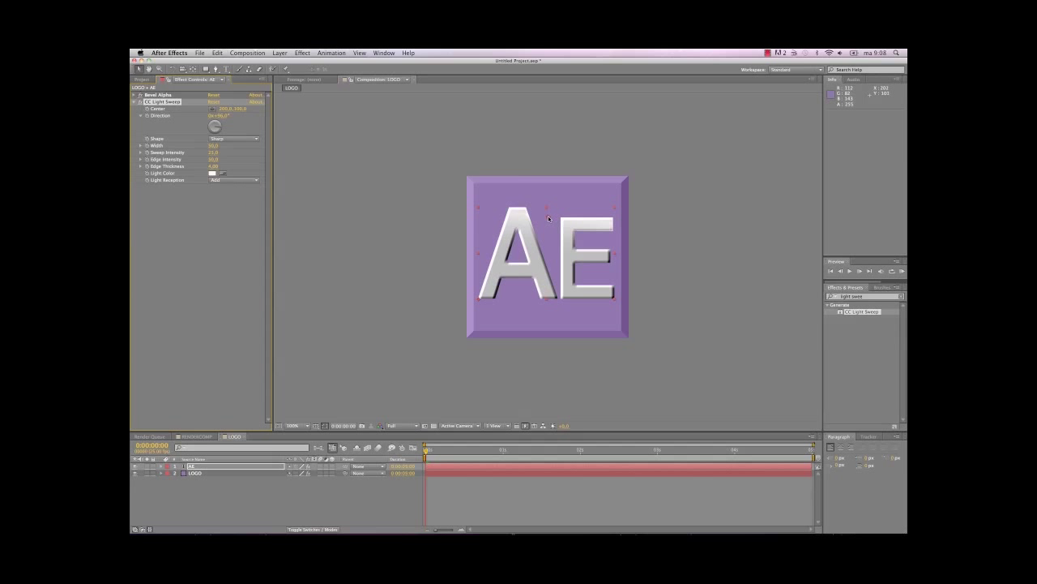
{"action": "left_click_drag", "start_coordinate": [548, 216], "coordinate": [545, 256]}
{"action": "left_click_drag", "start_coordinate": [221, 130], "coordinate": [221, 126]}
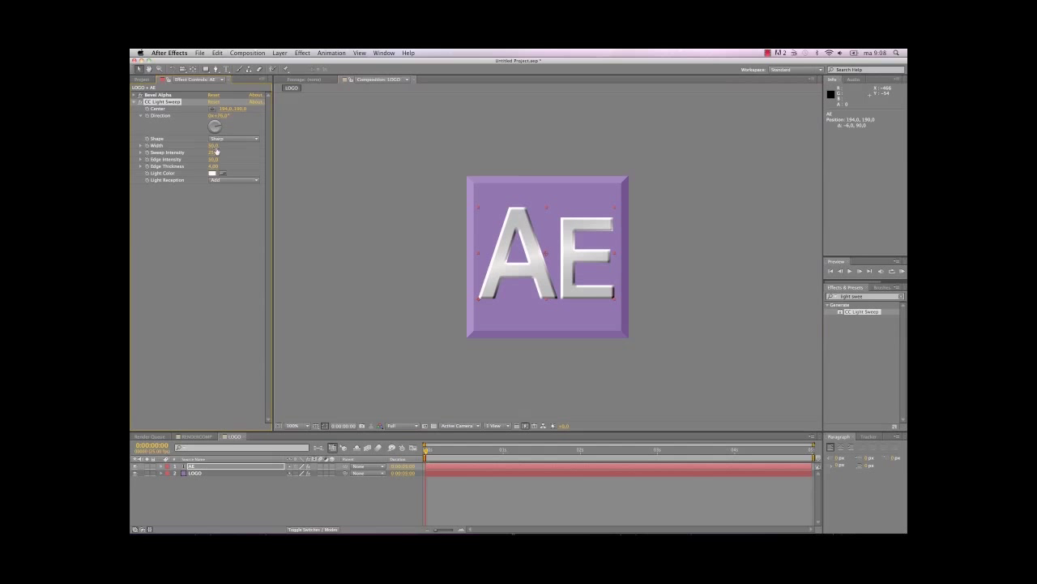
Increase the light sweep's Width and Sweep Intensity for a stronger shine on the letters, and collapse its settings.
{"action": "left_click_drag", "start_coordinate": [213, 145], "coordinate": [230, 148]}
{"action": "left_click", "coordinate": [212, 154]}
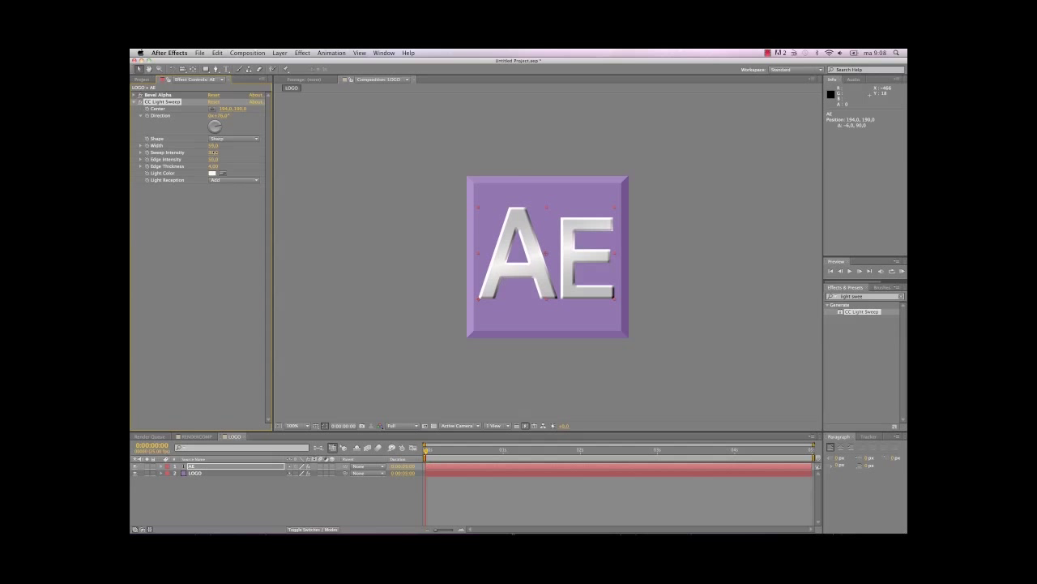
{"action": "left_click_drag", "start_coordinate": [217, 152], "coordinate": [221, 153]}
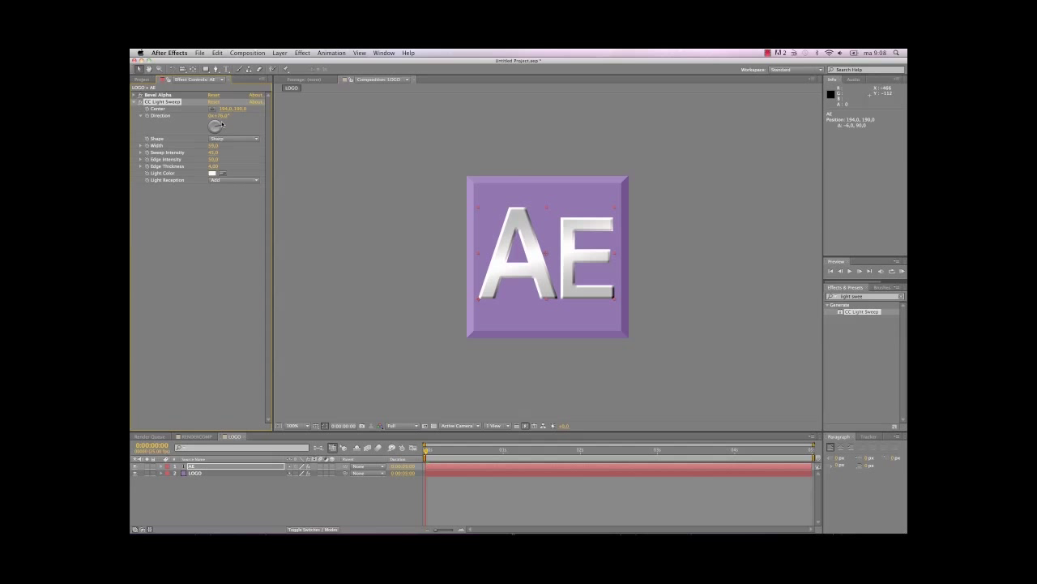
{"action": "left_click", "coordinate": [134, 103]}
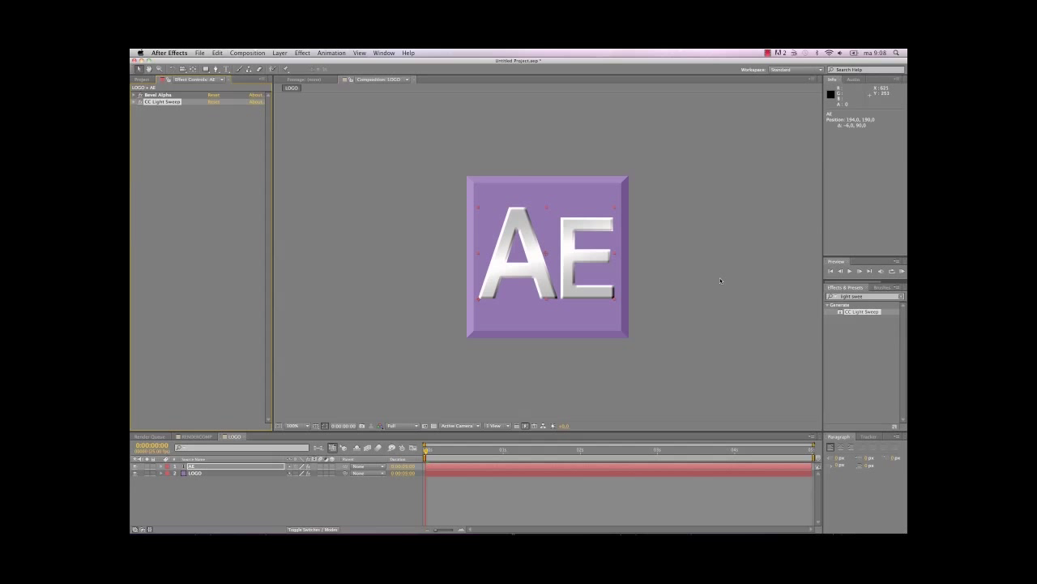
Add a second CC Light Sweep to the AE text, with its Center at about -287, 12 and its Direction tilted the opposite way.
{"action": "left_click_drag", "start_coordinate": [867, 314], "coordinate": [600, 247]}
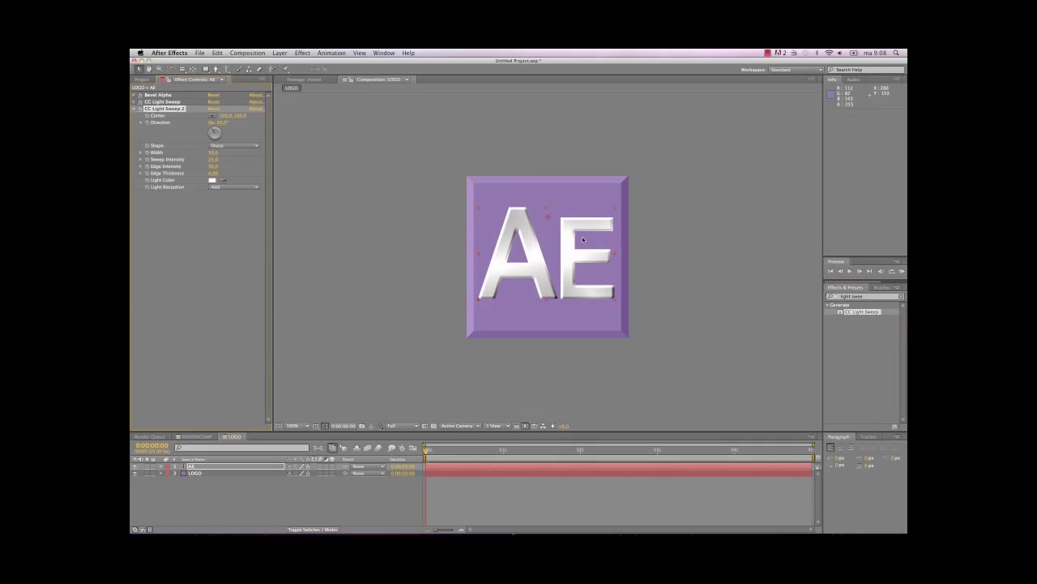
{"action": "left_click_drag", "start_coordinate": [548, 221], "coordinate": [394, 185]}
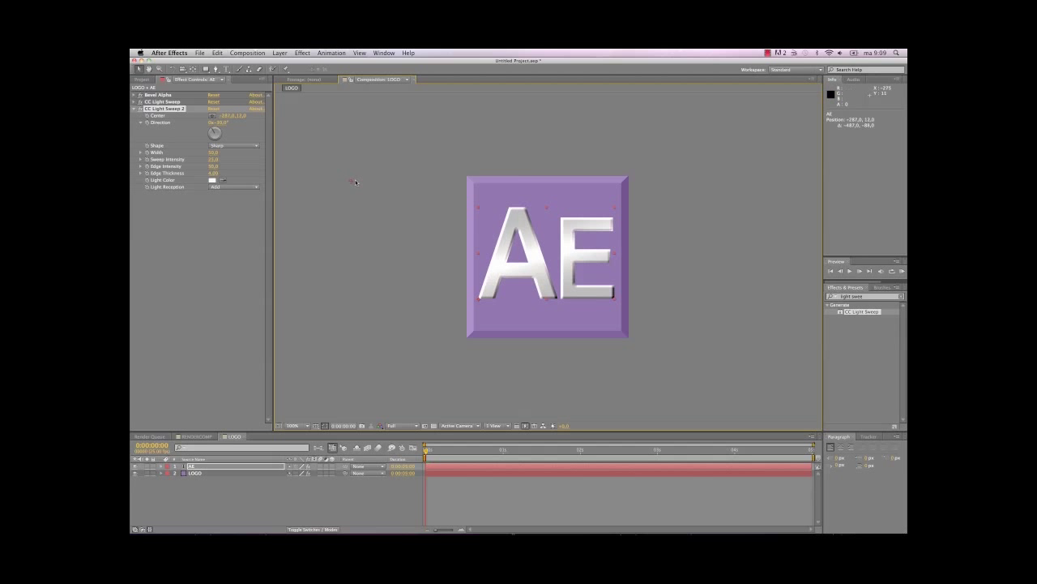
{"action": "left_click_drag", "start_coordinate": [215, 132], "coordinate": [217, 132]}
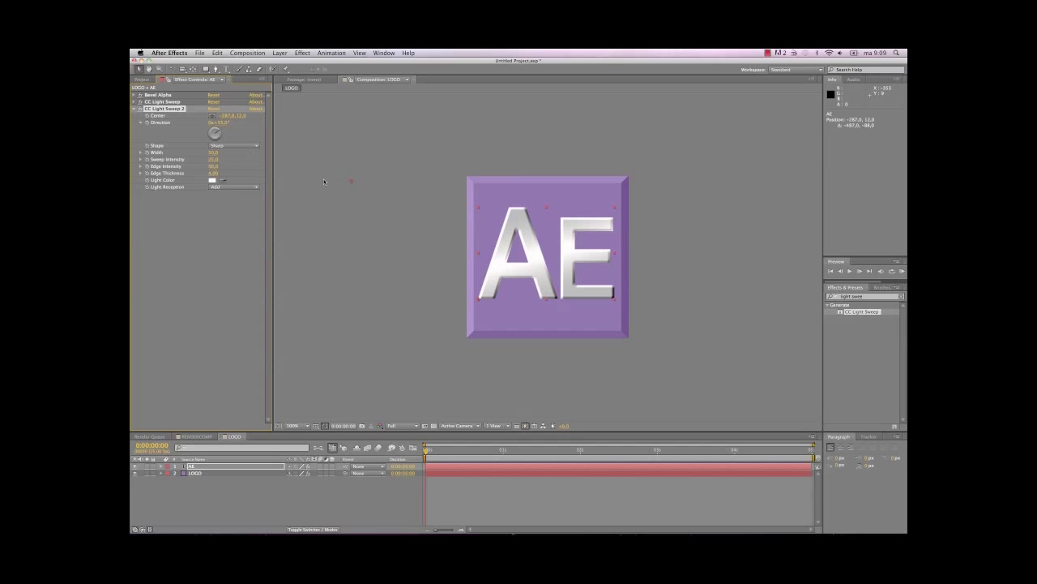
Set the second light sweep's Direction to about 27° and move its Center to about -159, 34, outside the logo.
{"action": "left_click_drag", "start_coordinate": [352, 180], "coordinate": [549, 202]}
{"action": "left_click_drag", "start_coordinate": [221, 132], "coordinate": [219, 131]}
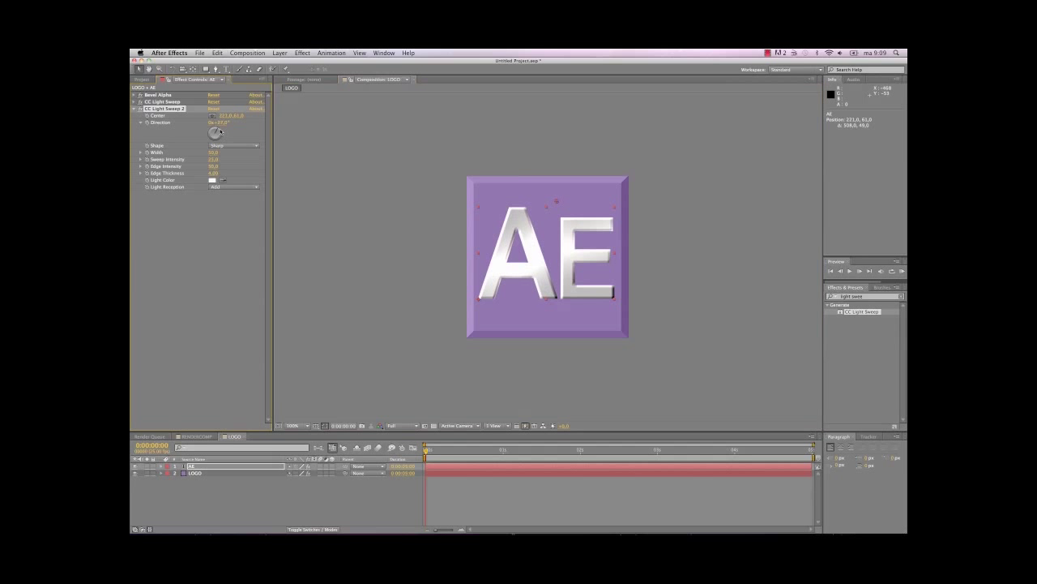
{"action": "left_click_drag", "start_coordinate": [558, 201], "coordinate": [403, 191]}
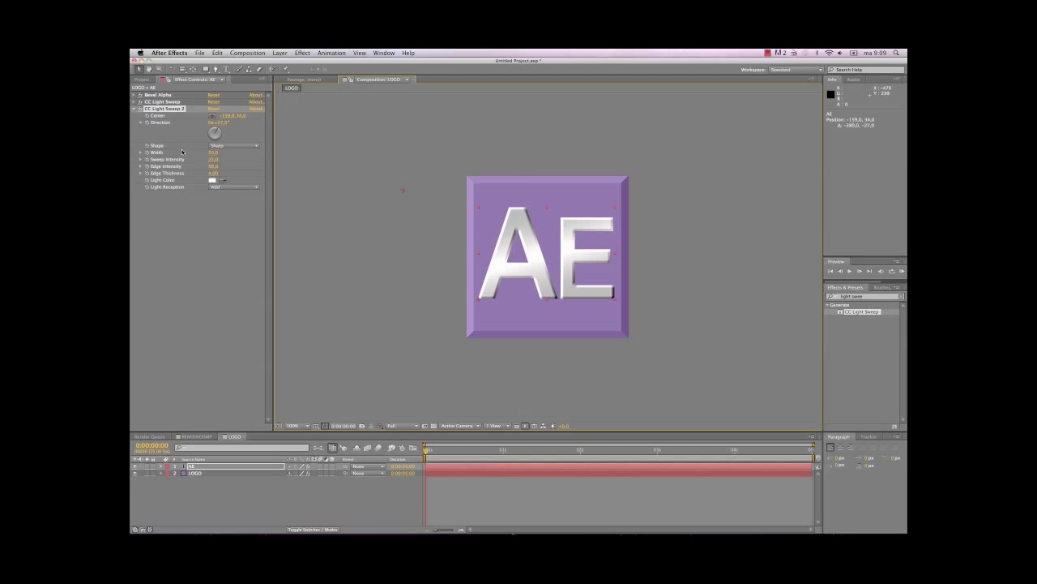
Animate the second light sweep's Center from its current position at the first frame to about 666, 54 at 0:00:04:24.
{"action": "left_click", "coordinate": [147, 116]}
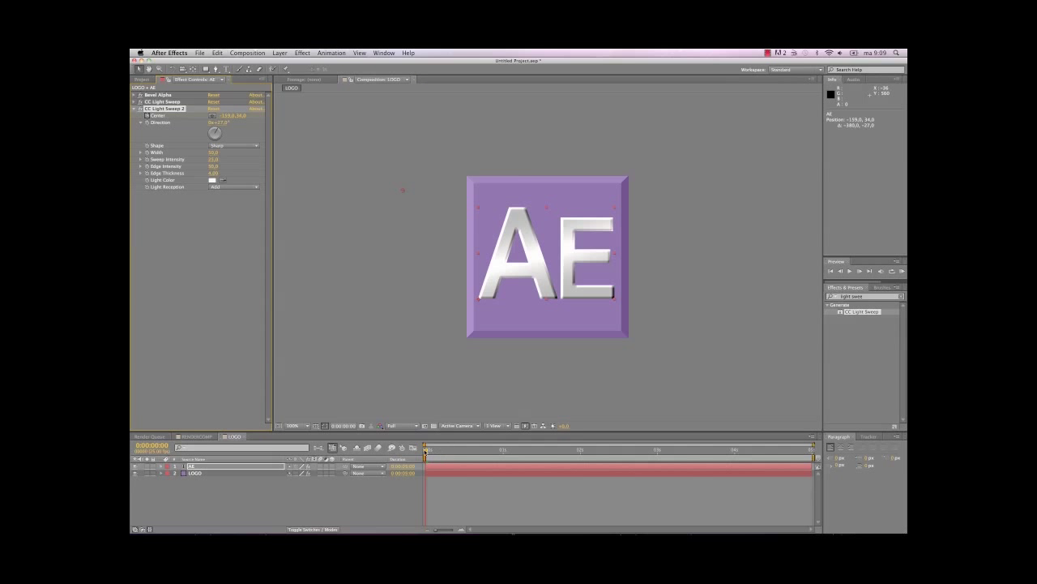
{"action": "left_click_drag", "start_coordinate": [424, 450], "coordinate": [810, 450]}
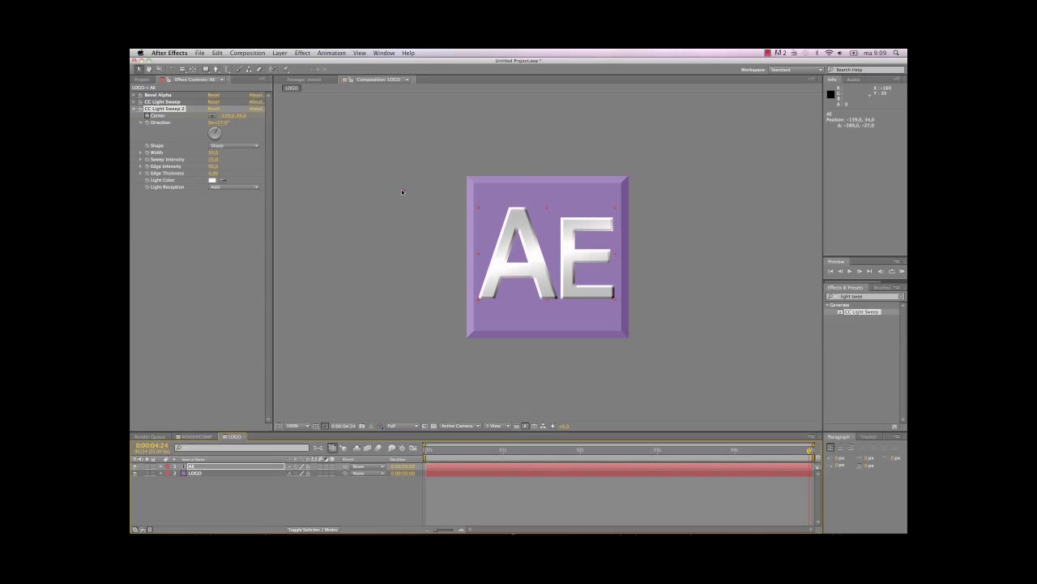
{"action": "left_click_drag", "start_coordinate": [404, 189], "coordinate": [703, 206]}
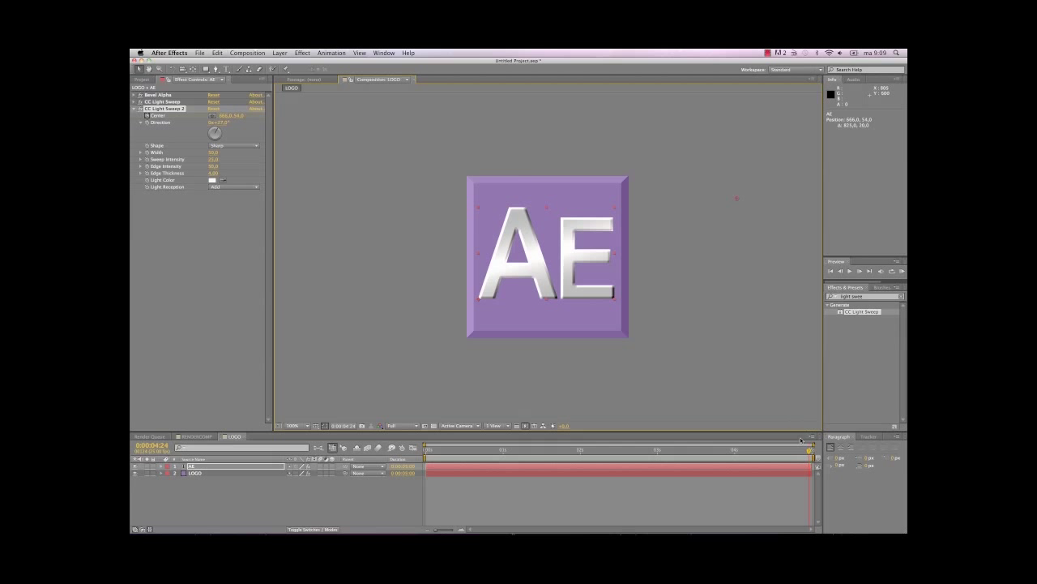
Preview the sweep, reveal the AE layer's keyframes and shift the last Center keyframe to 0:00:01:17.
{"action": "left_click_drag", "start_coordinate": [809, 450], "coordinate": [393, 371]}
{"action": "key", "text": "space"}
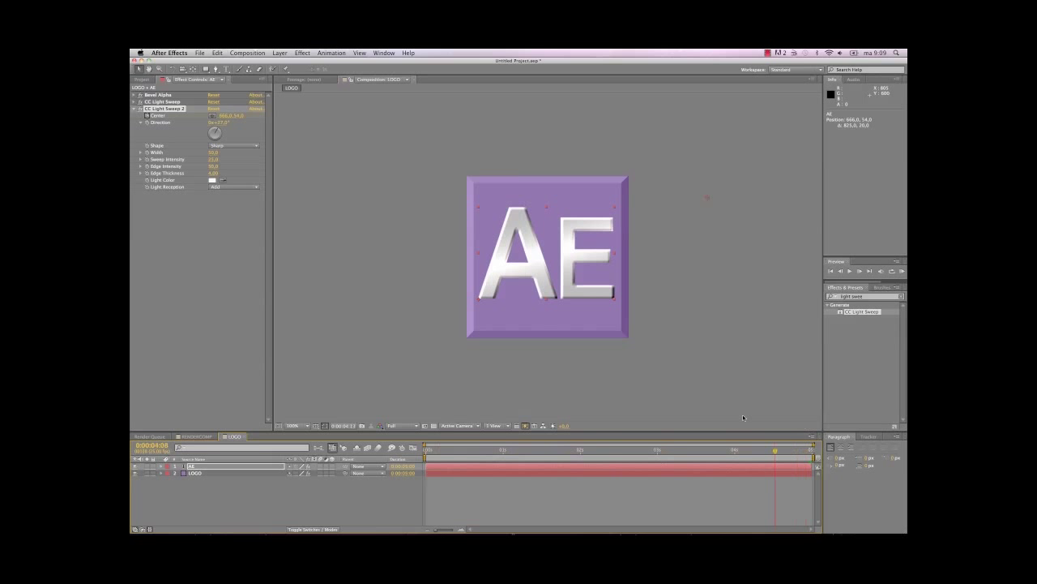
{"action": "key", "text": "space"}
{"action": "key", "text": "space"}
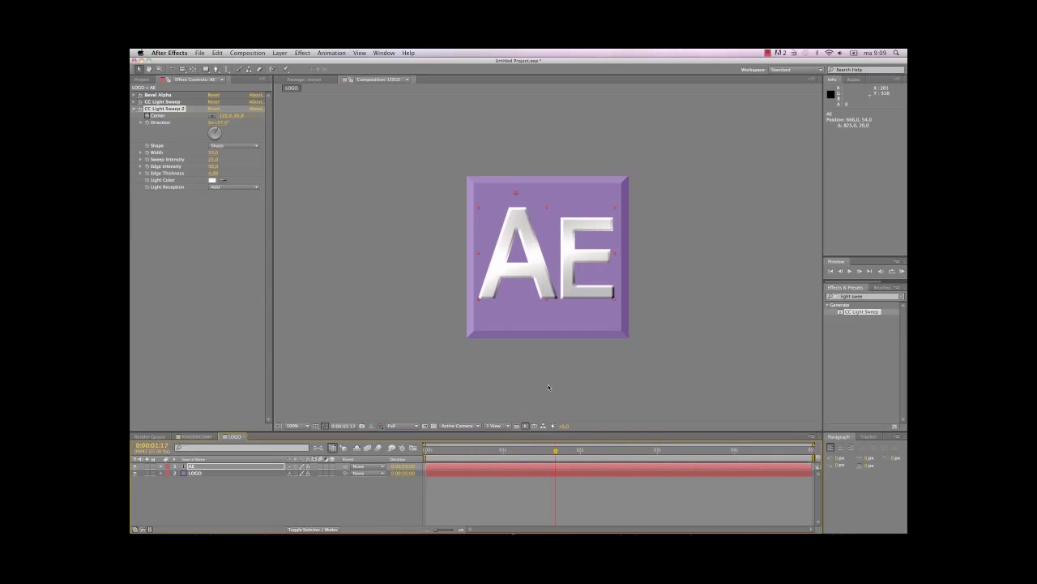
{"action": "key", "text": "u"}
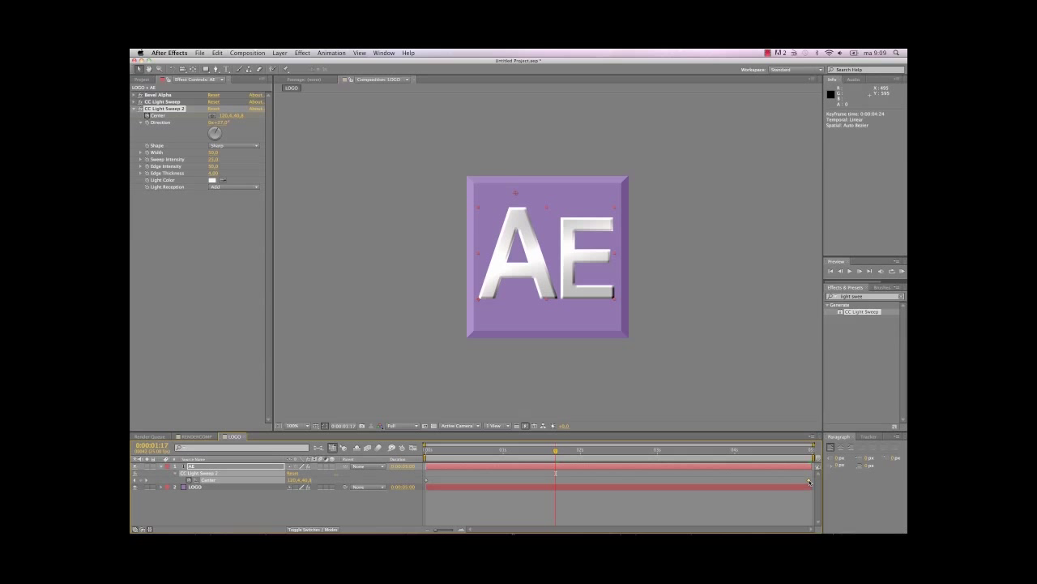
{"action": "mouse_move", "coordinate": [809, 481]}
{"action": "mouse_move", "coordinate": [809, 481]}
{"action": "left_mouse_down"}
{"action": "mouse_move", "coordinate": [531, 472]}
{"action": "mouse_move", "coordinate": [585, 464]}
{"action": "mouse_move", "coordinate": [557, 465]}
{"action": "left_mouse_up"}
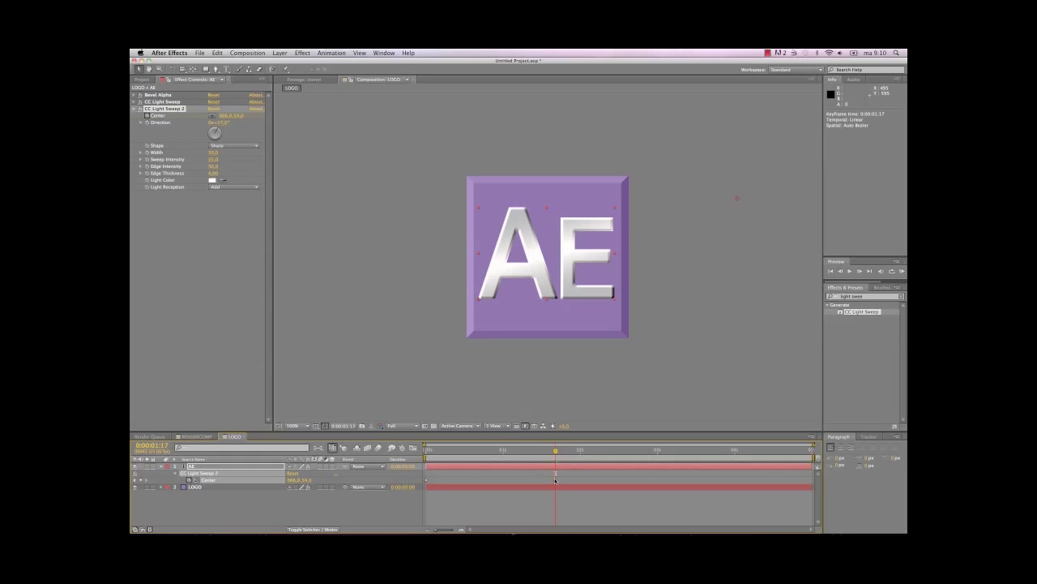
{"action": "mouse_move", "coordinate": [557, 481]}
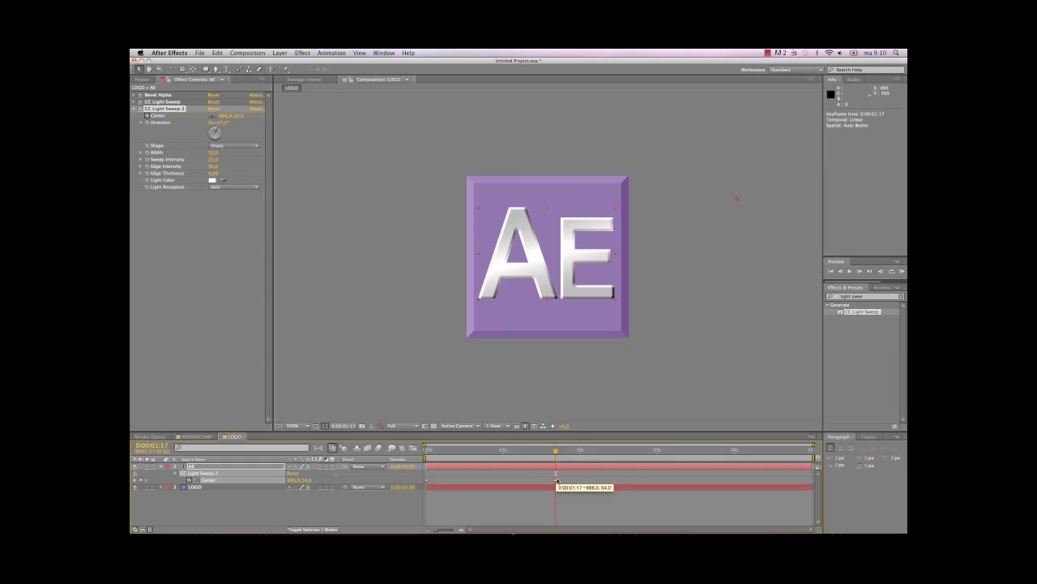
Play the shortened light sweep from the start and collapse the AE layer's properties.
{"action": "left_click_drag", "start_coordinate": [557, 452], "coordinate": [404, 449]}
{"action": "key", "text": "space"}
{"action": "key", "text": "space"}
{"action": "key", "text": "Home"}
{"action": "key", "text": "space"}
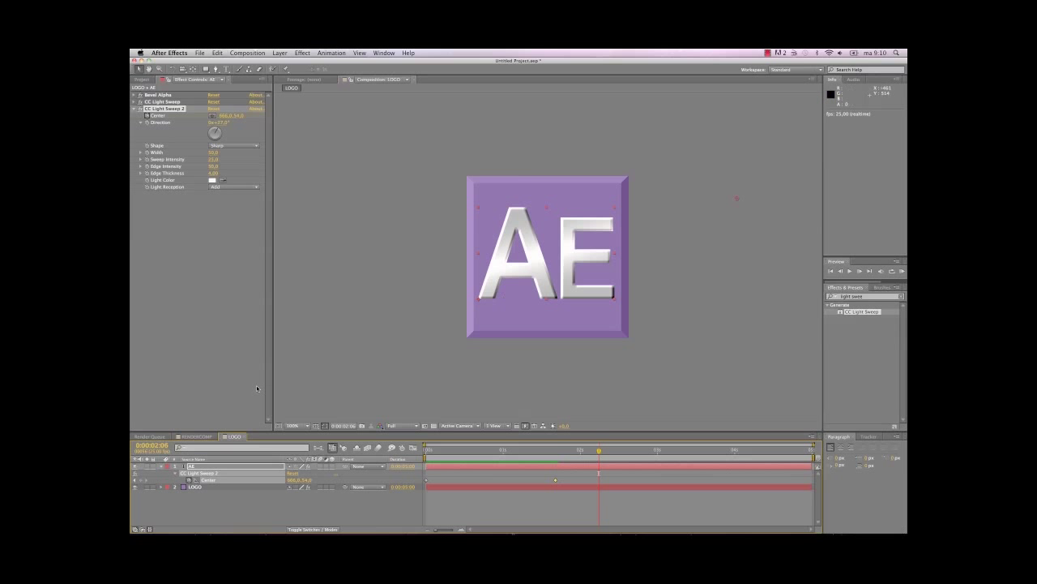
{"action": "left_click", "coordinate": [162, 467]}
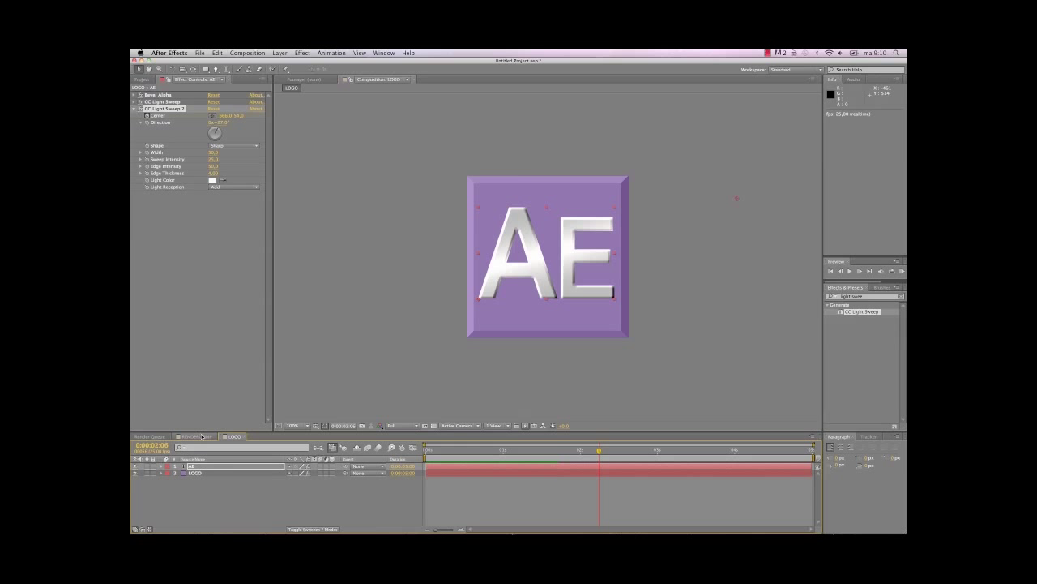
Add the LOGO composition to RENDERCOMP, centred above the ACHTERGROND layer.
{"action": "left_click", "coordinate": [197, 436]}
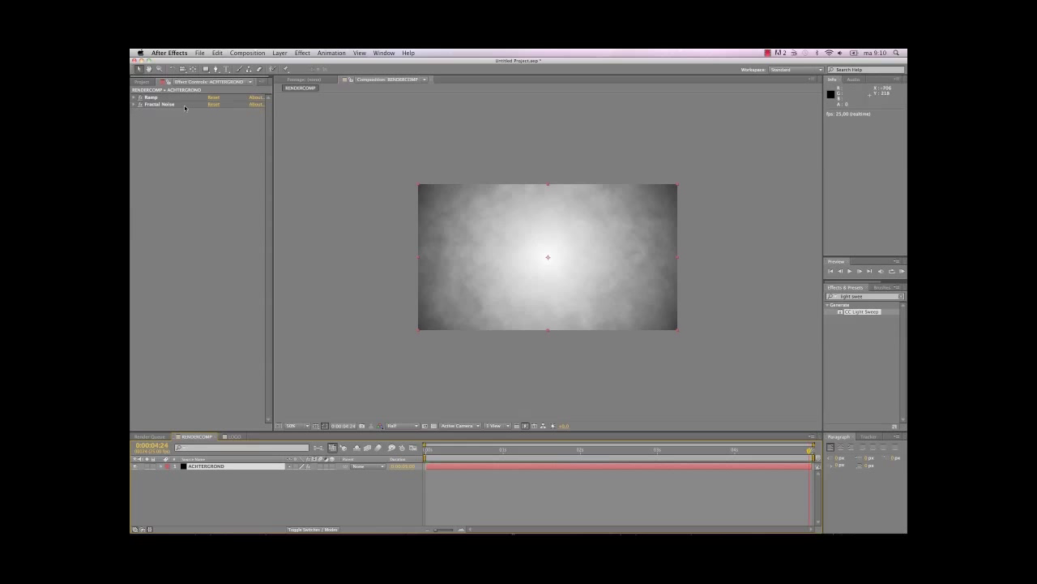
{"action": "left_click", "coordinate": [143, 82]}
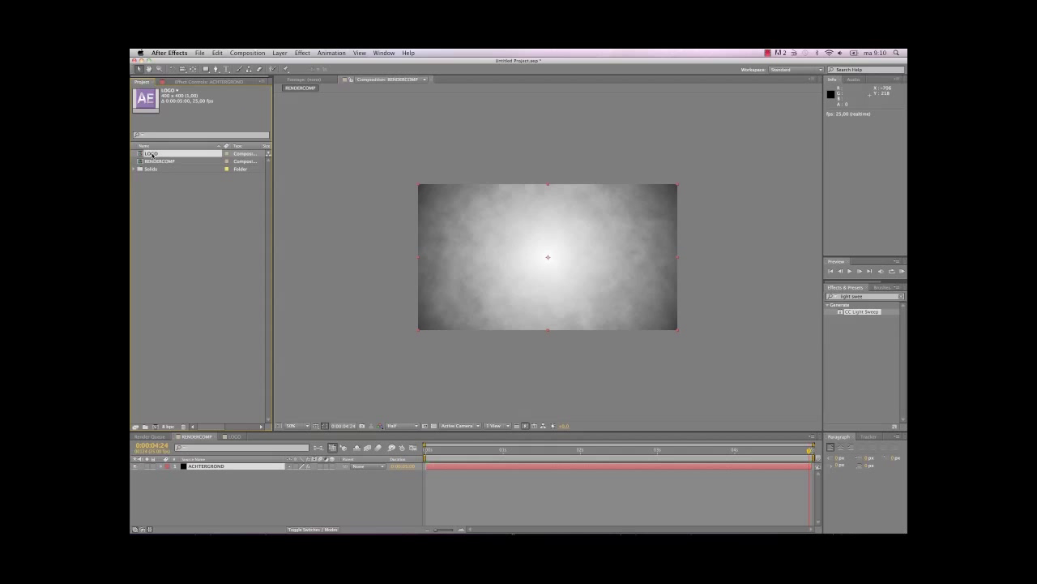
{"action": "left_click_drag", "start_coordinate": [150, 154], "coordinate": [551, 260]}
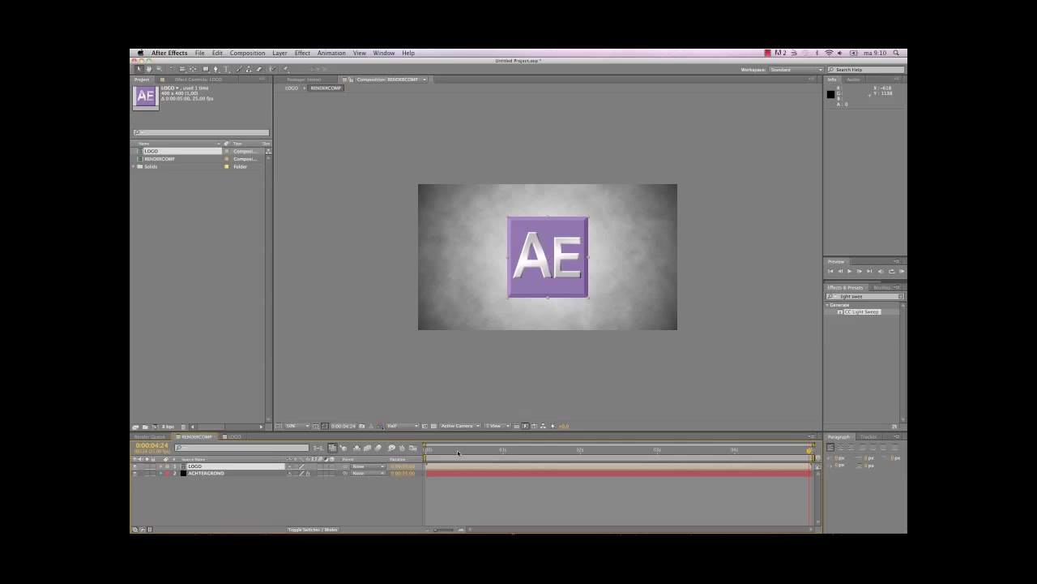
Set the LOGO layer's Scale to 0% at 0:00:01:13 and start keyframing it there.
{"action": "left_click_drag", "start_coordinate": [434, 451], "coordinate": [544, 476]}
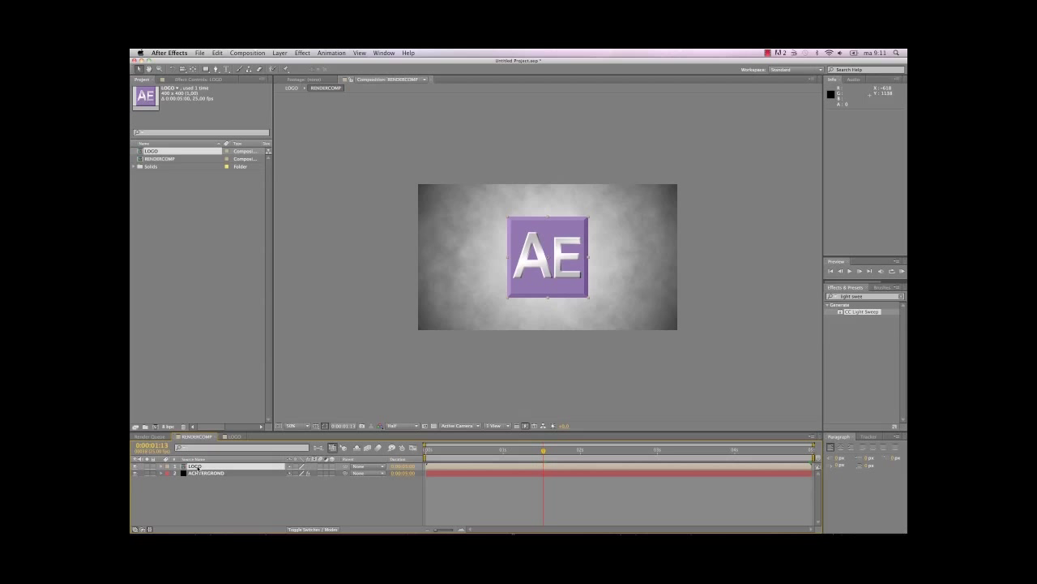
{"action": "key", "text": "s"}
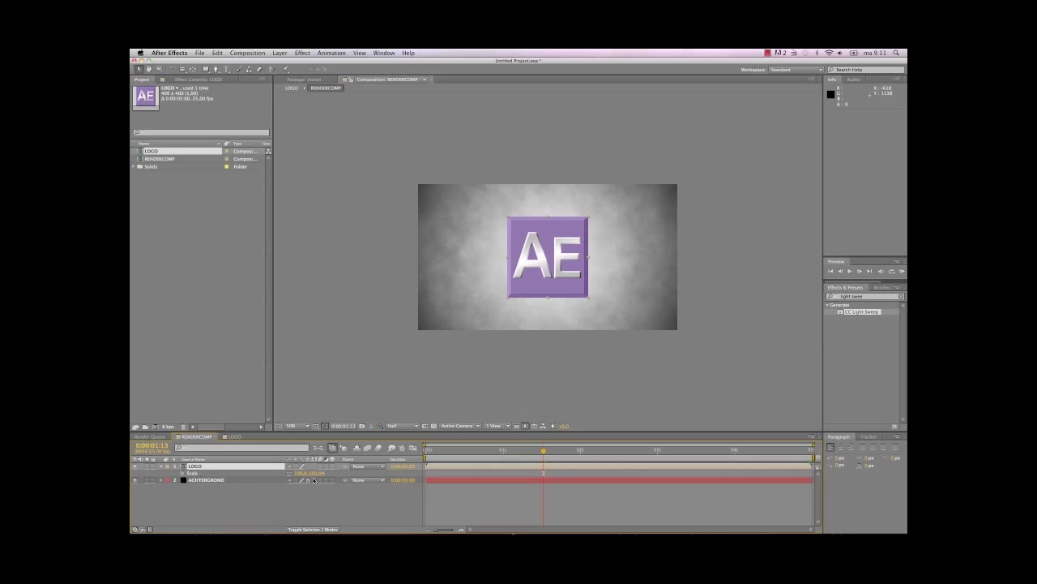
{"action": "left_click", "coordinate": [301, 474]}
{"action": "key", "text": "BackSpace"}
{"action": "type", "text": "0"}
{"action": "key", "text": "Return"}
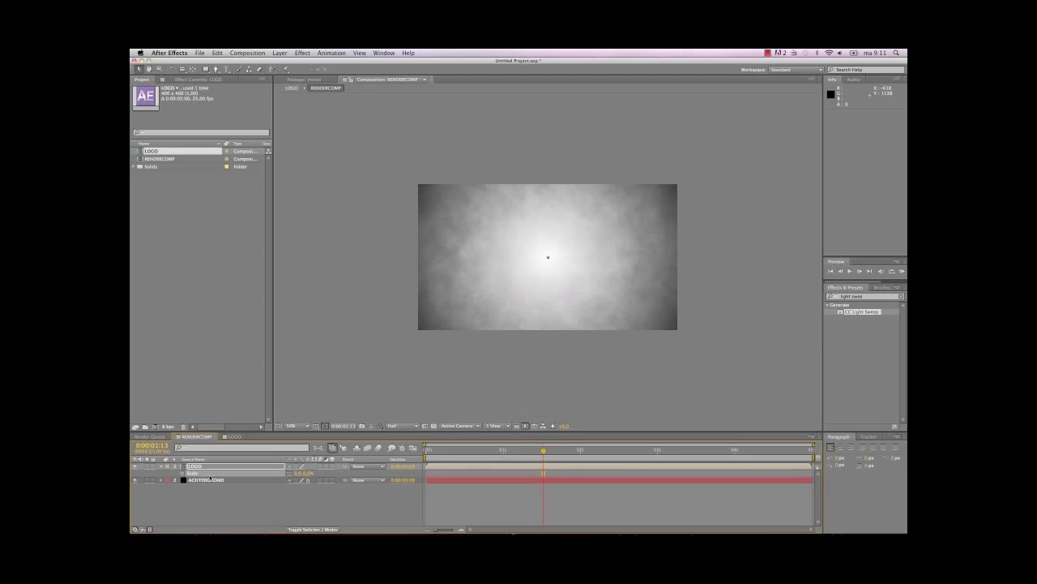
{"action": "left_click", "coordinate": [182, 472]}
Add LOGO Scale keyframes of about 166% at 0:00:02:11 and 100% at 0:00:02:18, and collapse the layer.
{"action": "left_click_drag", "start_coordinate": [543, 451], "coordinate": [615, 460]}
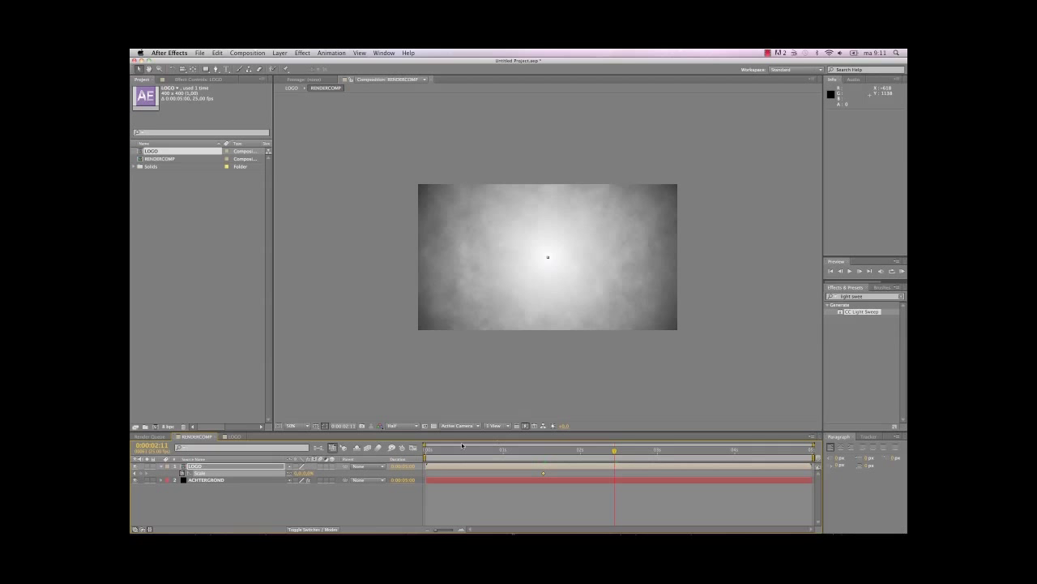
{"action": "left_click_drag", "start_coordinate": [302, 472], "coordinate": [379, 488]}
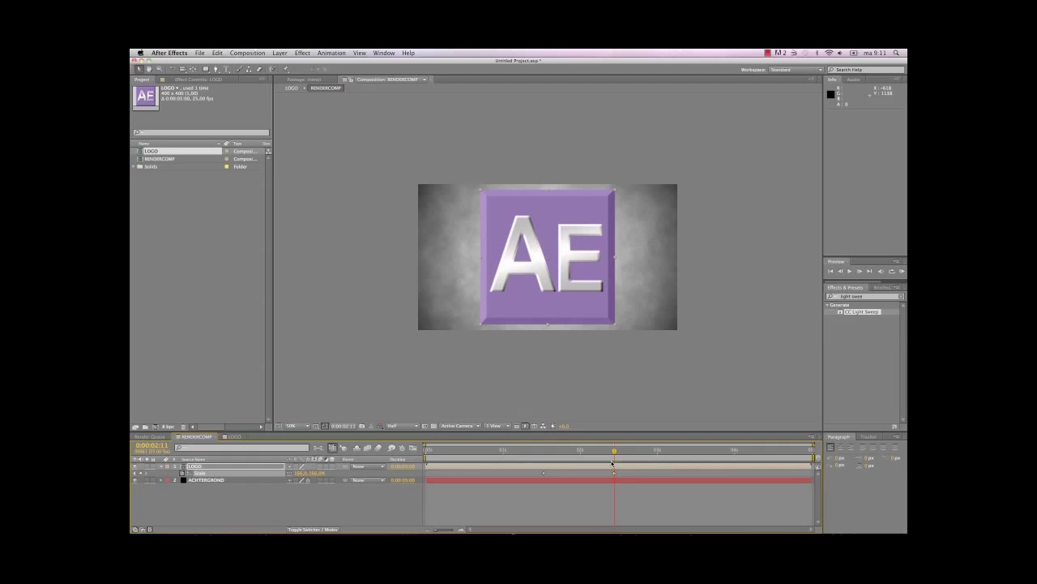
{"action": "left_click_drag", "start_coordinate": [614, 450], "coordinate": [636, 453]}
{"action": "left_click_drag", "start_coordinate": [301, 473], "coordinate": [302, 476]}
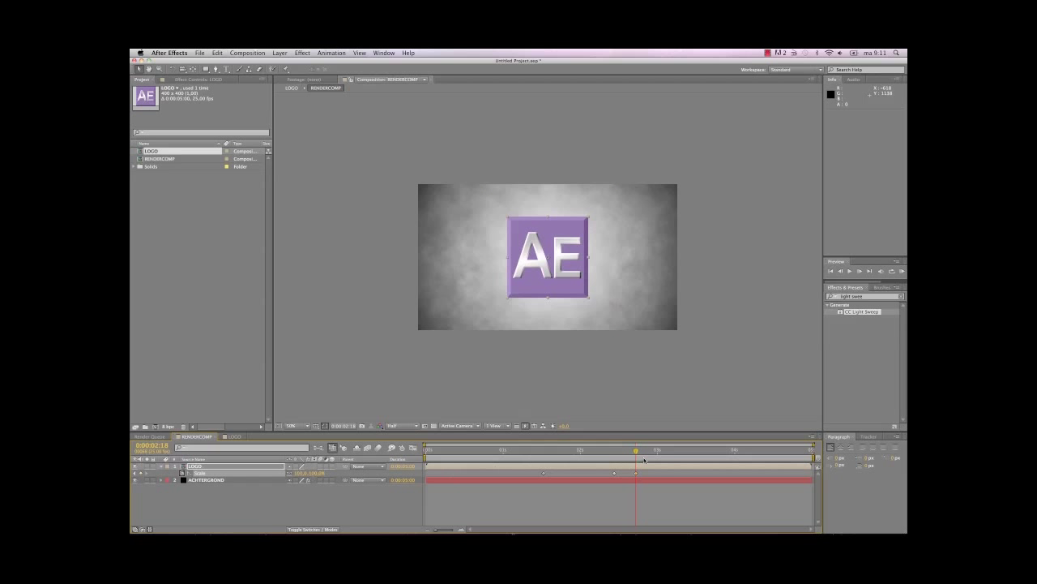
{"action": "mouse_move", "coordinate": [634, 447]}
{"action": "left_mouse_down"}
{"action": "mouse_move", "coordinate": [546, 448]}
{"action": "mouse_move", "coordinate": [635, 451]}
{"action": "left_mouse_up"}
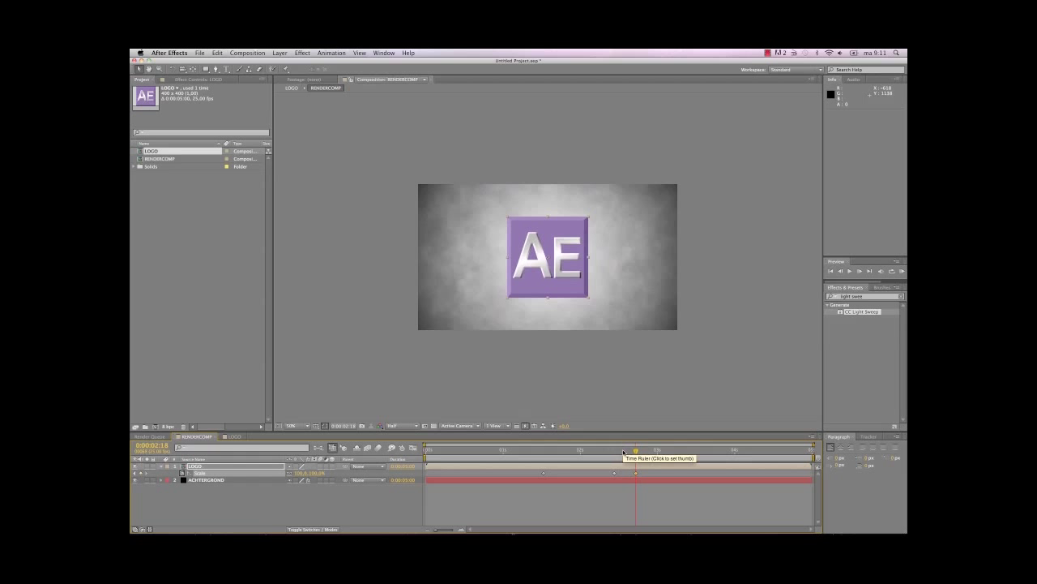
{"action": "left_click", "coordinate": [162, 467]}
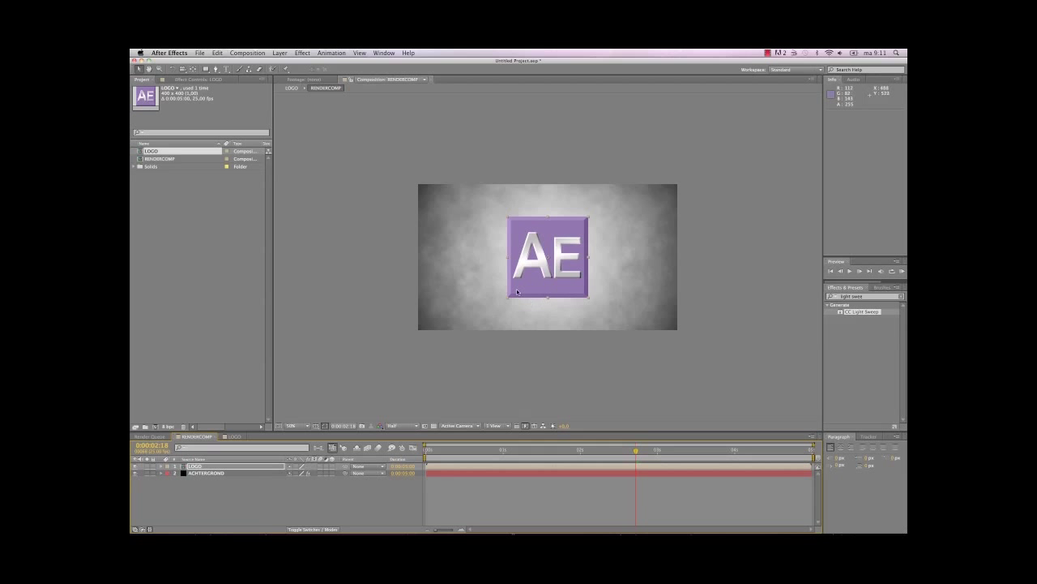
Add the text "met ons mee" below the logo in Arial Regular at a smaller font size.
{"action": "left_click", "coordinate": [226, 70]}
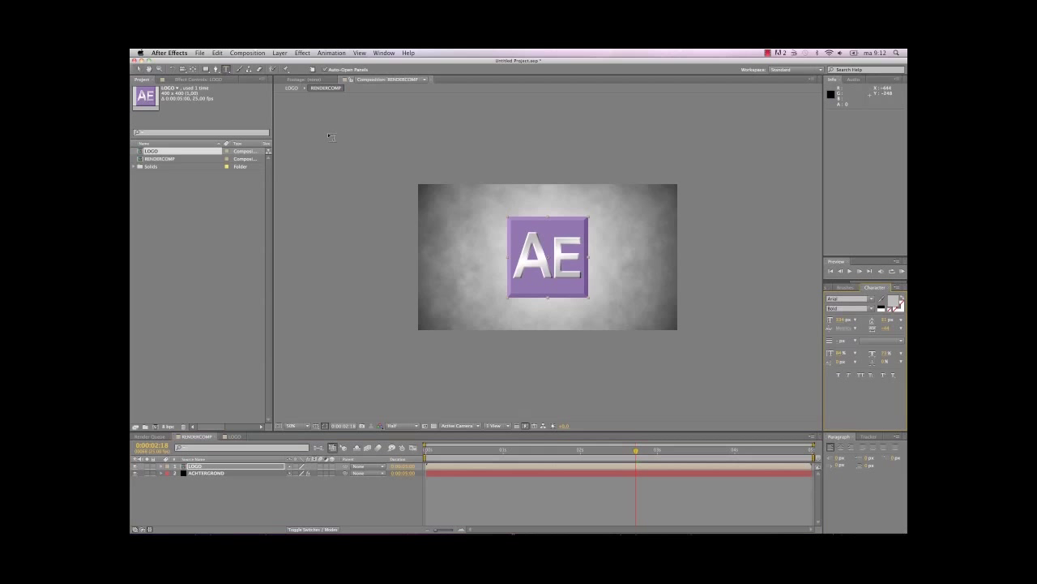
{"action": "left_click", "coordinate": [872, 308]}
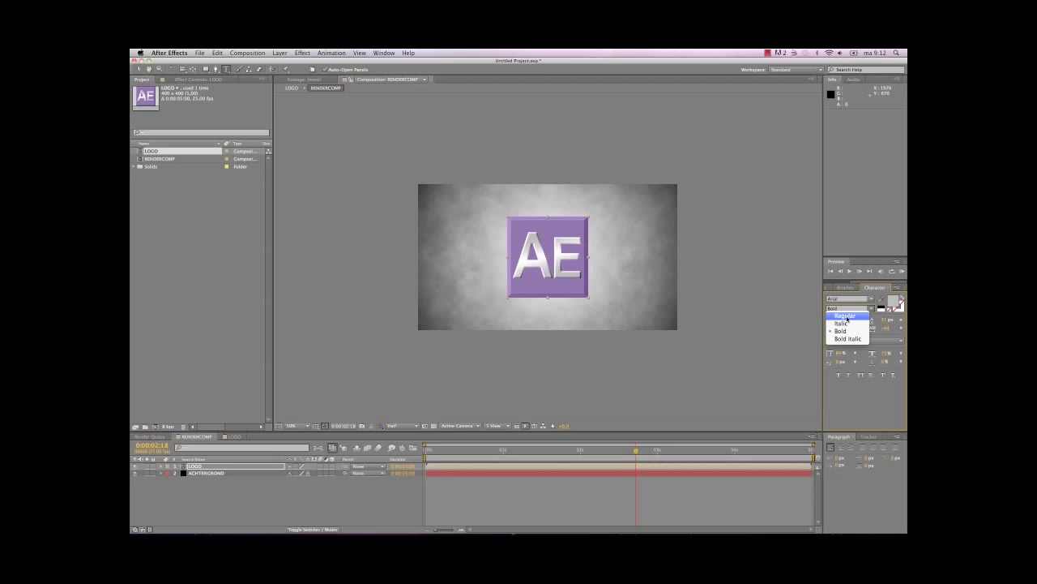
{"action": "left_click", "coordinate": [846, 315]}
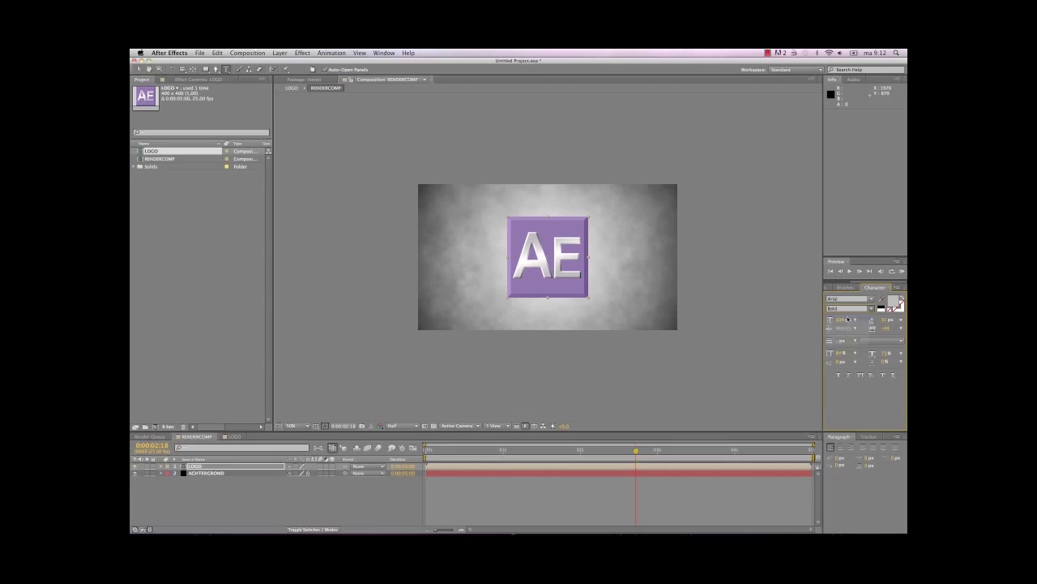
{"action": "left_click", "coordinate": [510, 315]}
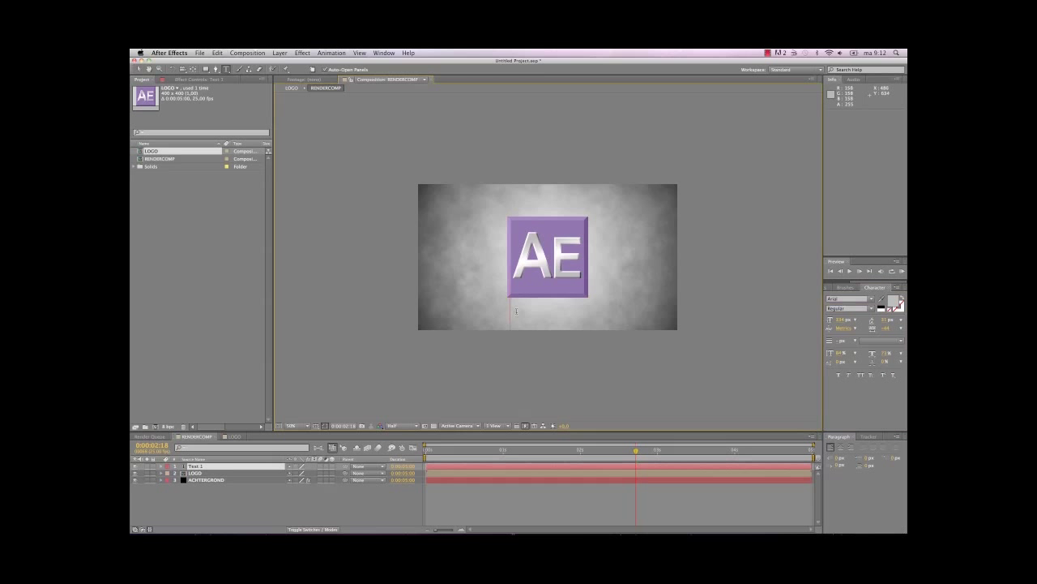
{"action": "left_click", "coordinate": [840, 321]}
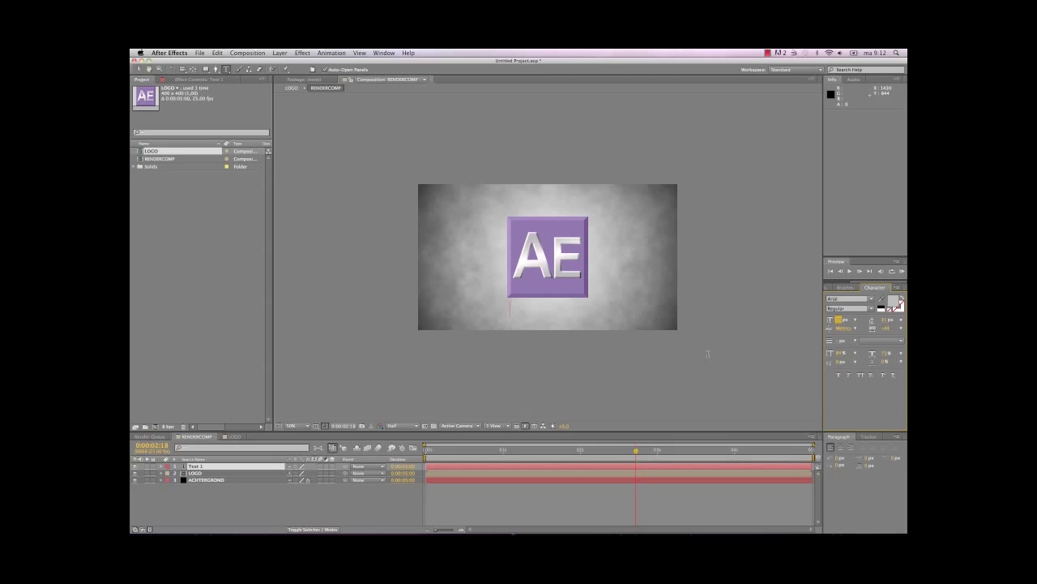
{"action": "key", "text": "v"}
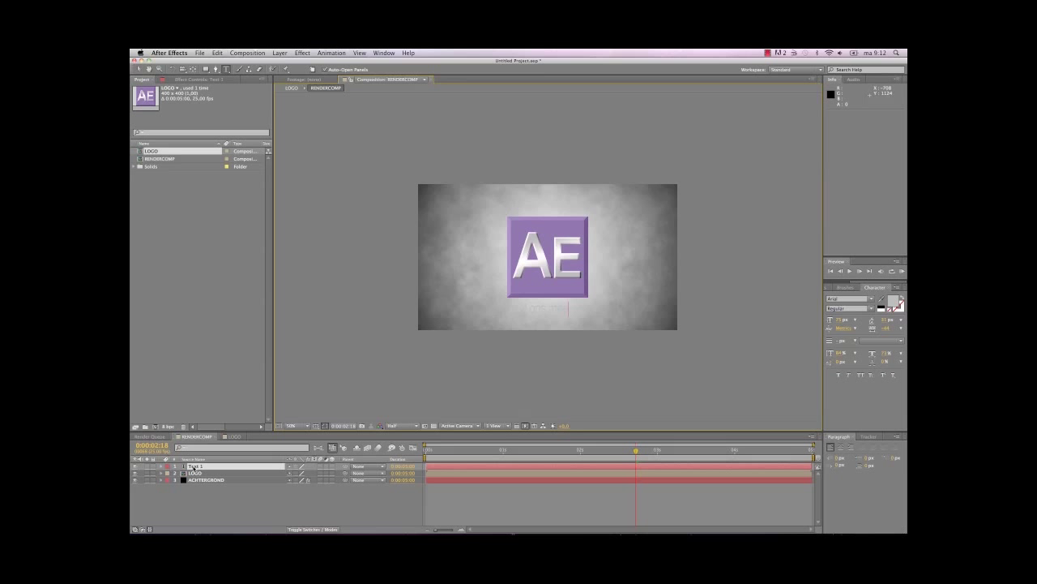
{"action": "left_click", "coordinate": [193, 467]}
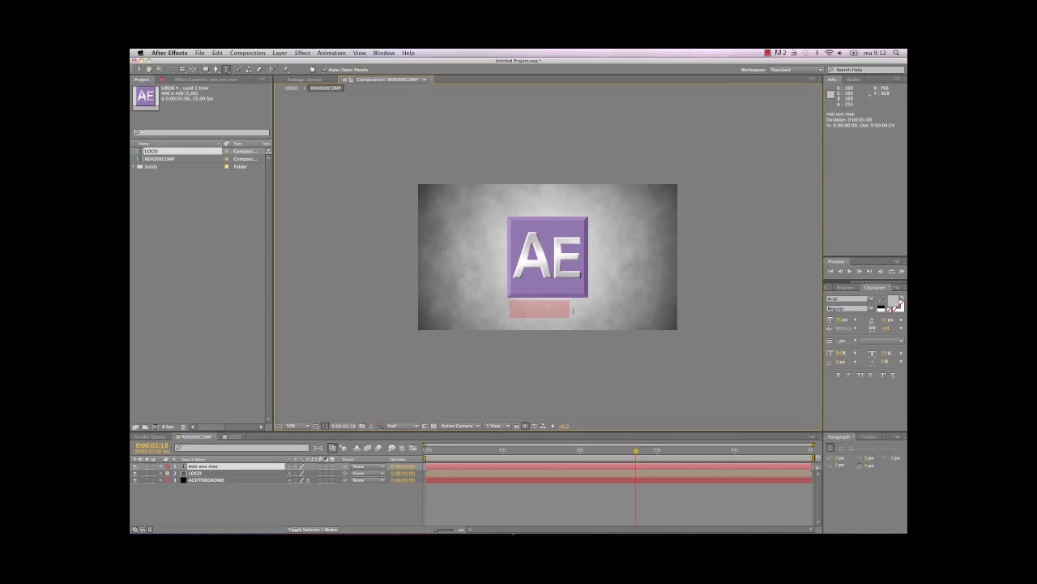
Change the "met ons mee" text's fill colour to white and enlarge its font size to about 102 px.
{"action": "left_click", "coordinate": [895, 301]}
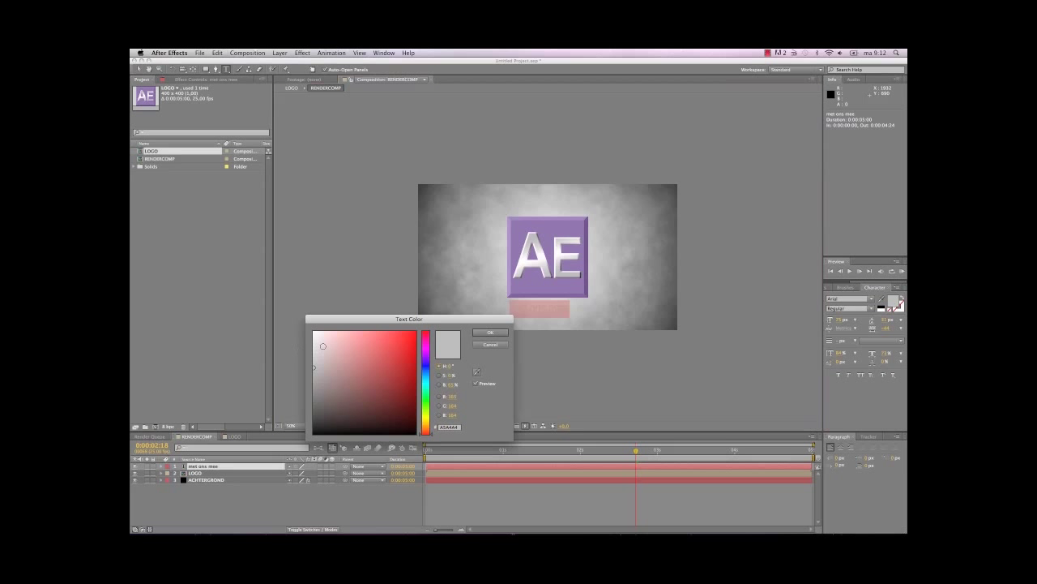
{"action": "left_click_drag", "start_coordinate": [322, 347], "coordinate": [311, 320]}
{"action": "left_click", "coordinate": [490, 333]}
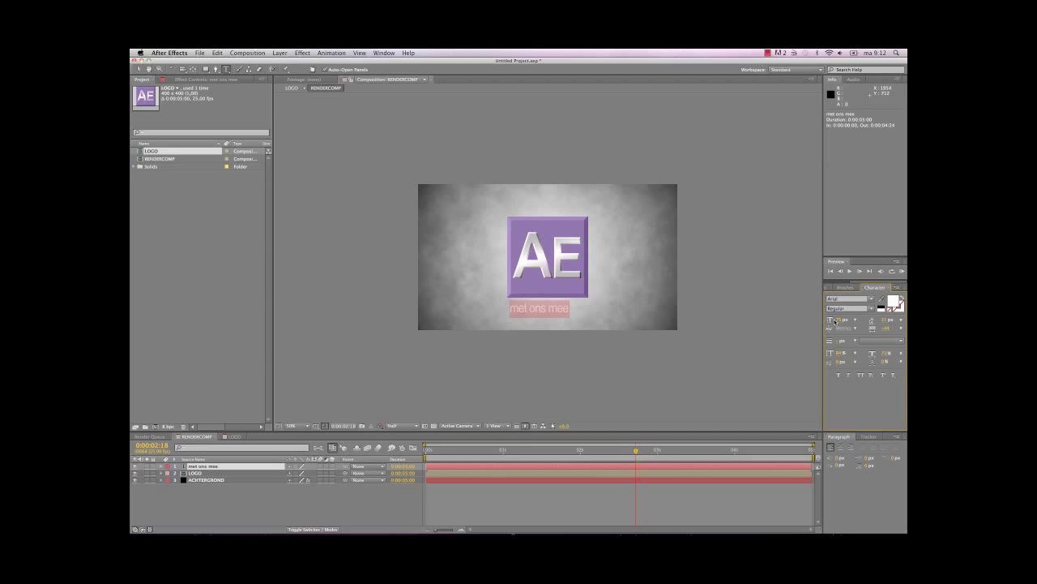
{"action": "left_click_drag", "start_coordinate": [836, 322], "coordinate": [848, 323]}
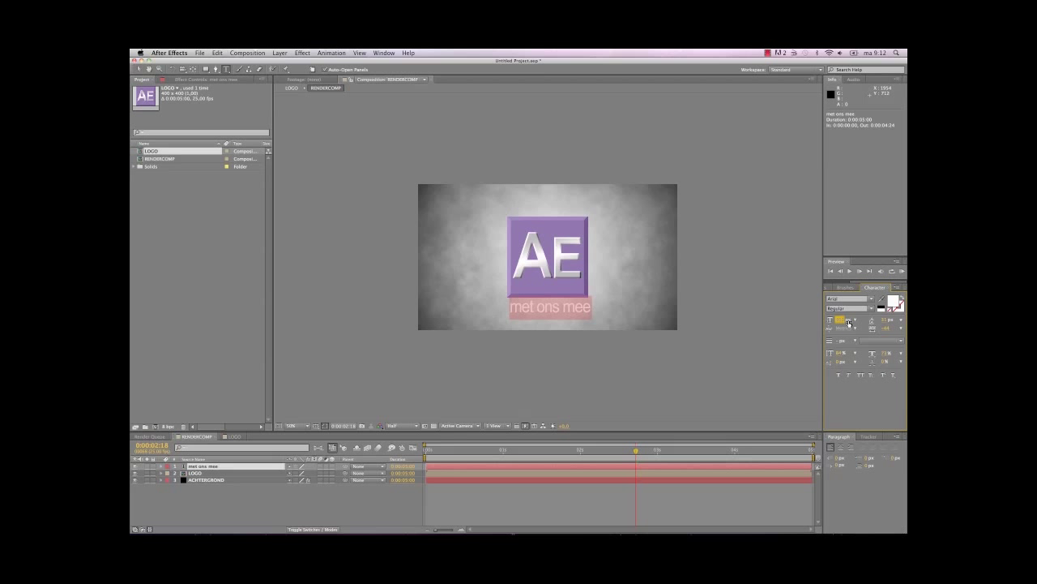
Nudge the "met ons mee" text left and up to position 442, 624, aligned directly beneath the logo.
{"action": "left_click", "coordinate": [694, 360]}
{"action": "key", "text": "Left"}
{"action": "key", "text": "Left"}
{"action": "key", "text": "Left"}
{"action": "key", "text": "Left"}
{"action": "key", "text": "Up"}
{"action": "key", "text": "Up"}
{"action": "key", "text": "Up"}
{"action": "key", "text": "Up"}
{"action": "key", "text": "Up"}
{"action": "key", "text": "Up"}
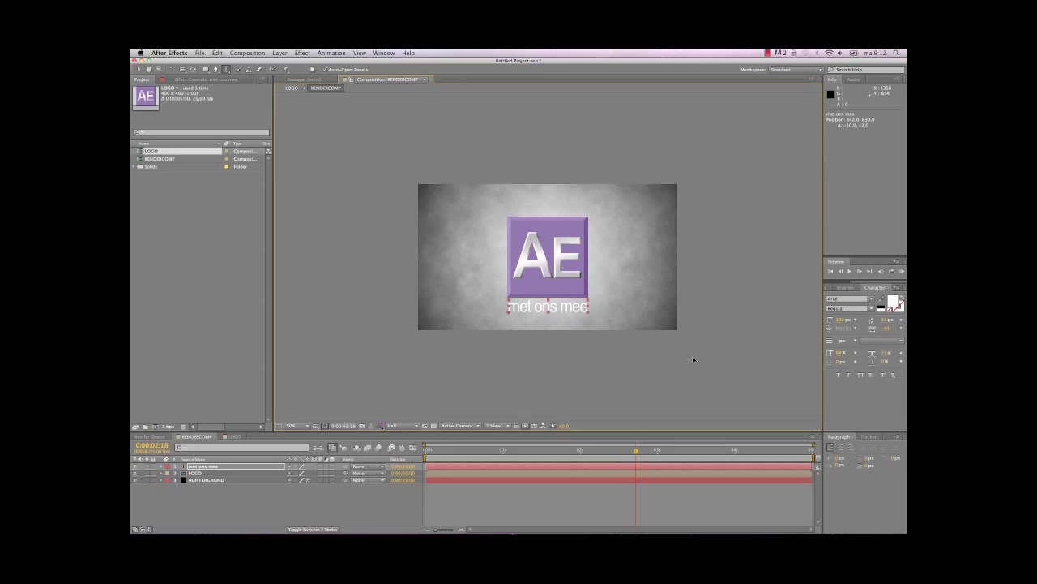
{"action": "key", "text": "Up"}
{"action": "key", "text": "Up"}
{"action": "key", "text": "Up"}
{"action": "key", "text": "Up"}
{"action": "key", "text": "Return"}
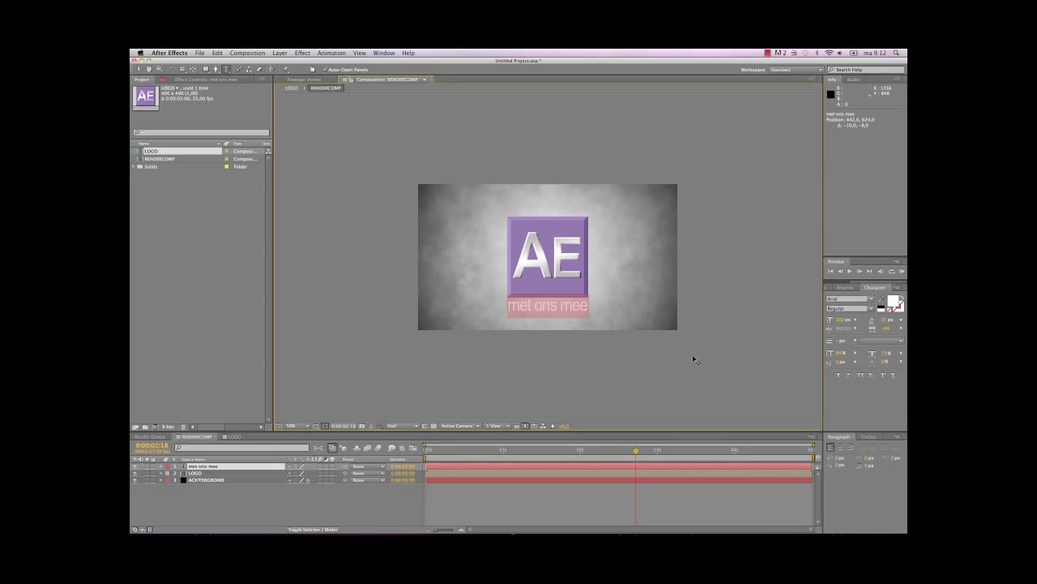
Reveal the Scale property of the LOGO layer and the "met ons mee" text layer in the timeline.
{"action": "left_click", "coordinate": [338, 508]}
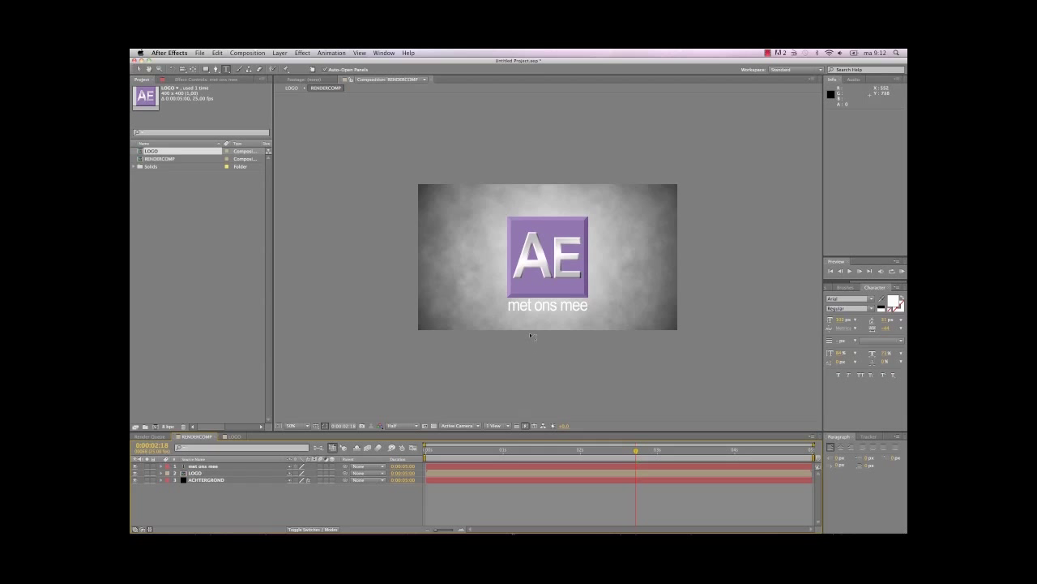
{"action": "left_click", "coordinate": [208, 467]}
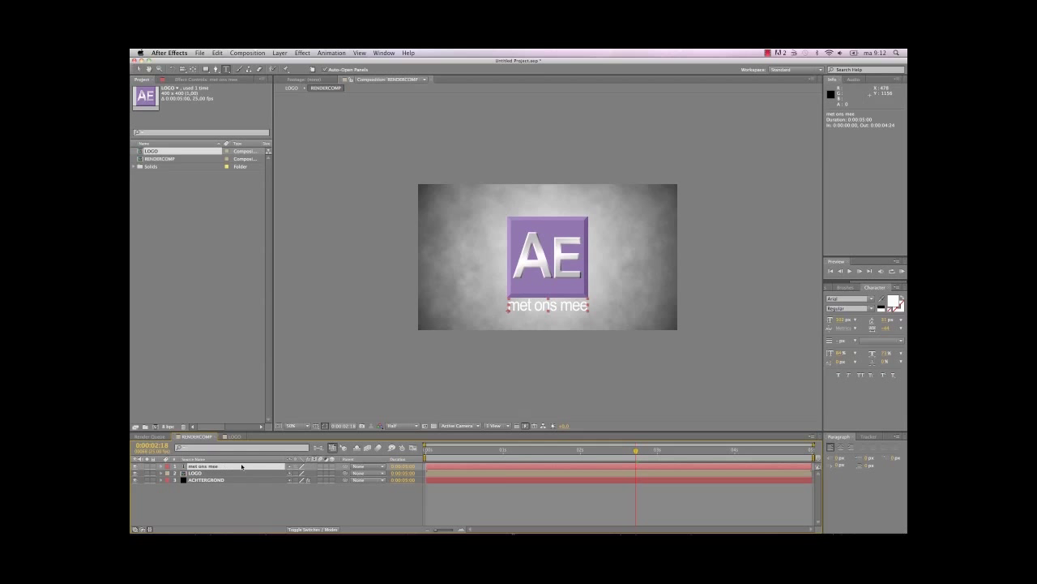
{"action": "left_click", "coordinate": [199, 473]}
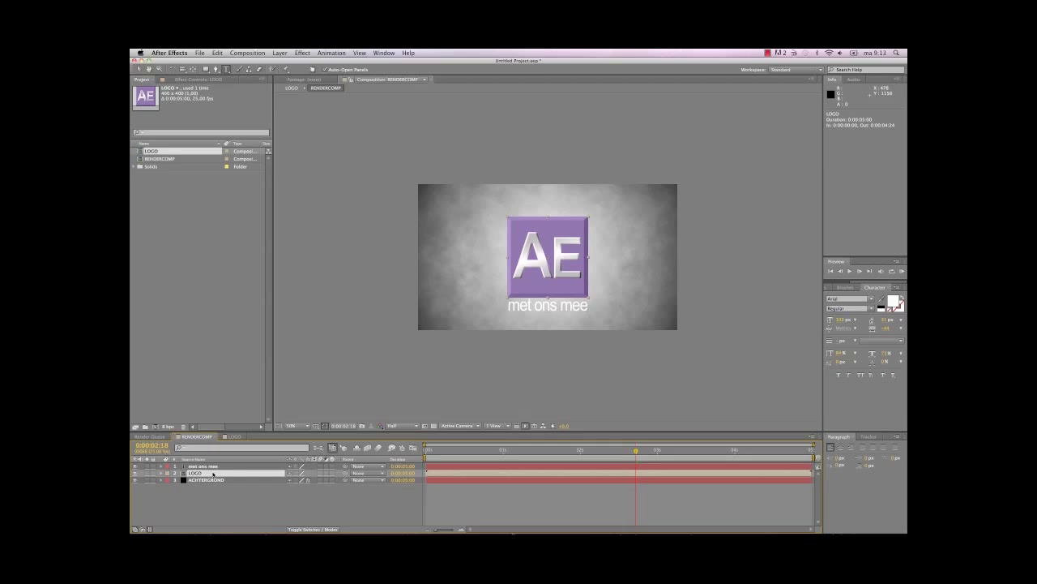
{"action": "key", "text": "s"}
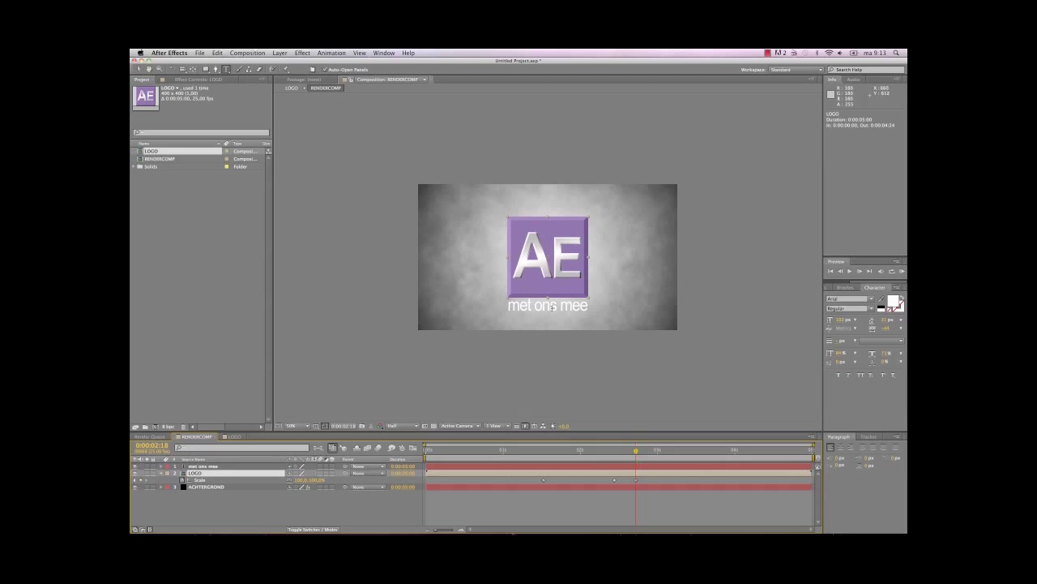
{"action": "left_click", "coordinate": [199, 467]}
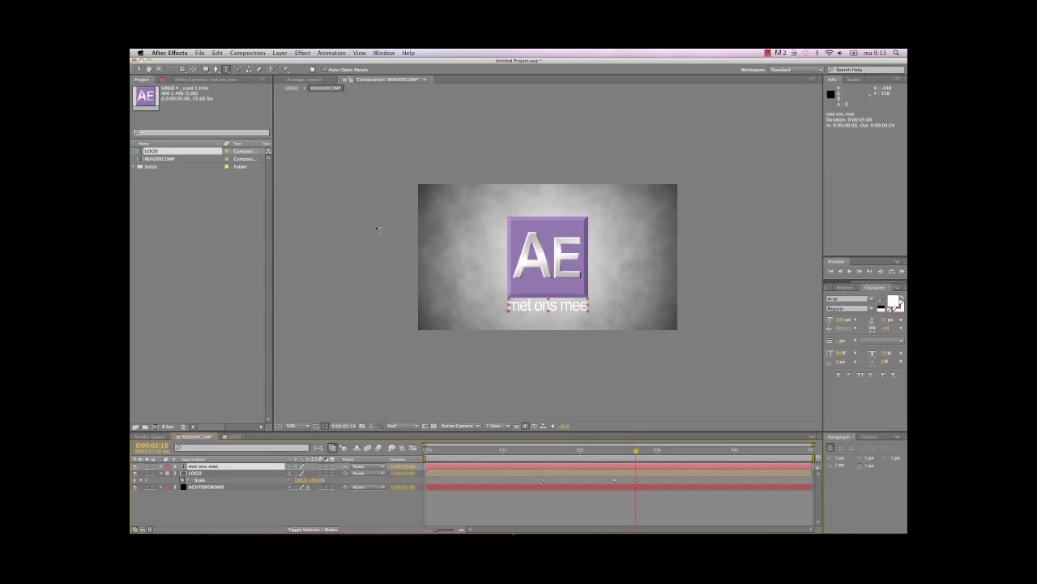
{"action": "left_click", "coordinate": [192, 68]}
{"action": "key", "text": "s"}
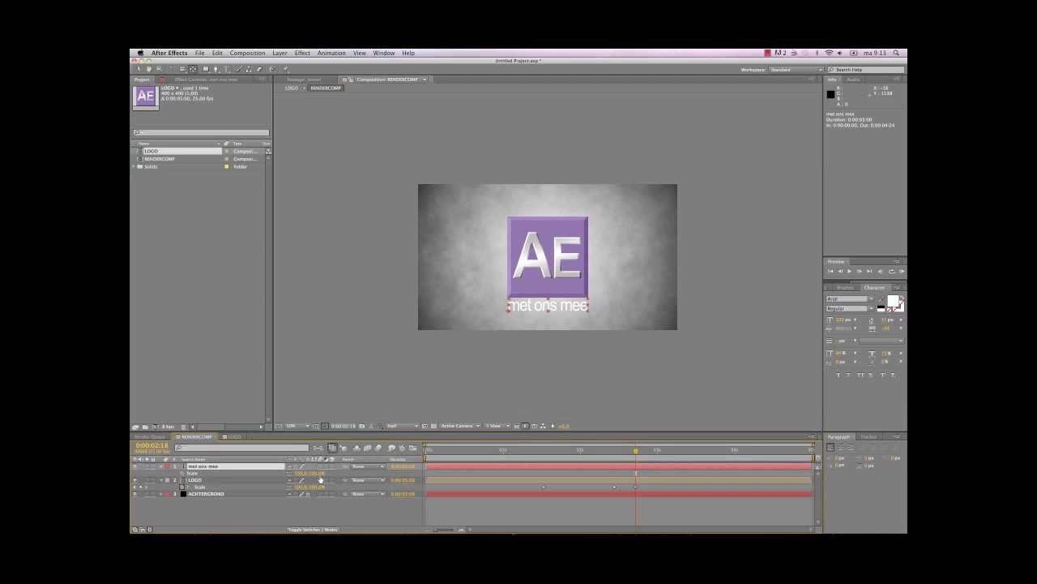
Move the "met ons mee" layer's anchor point to the centre of the text with the Pan Behind tool.
{"action": "mouse_move", "coordinate": [298, 473]}
{"action": "left_mouse_down"}
{"action": "mouse_move", "coordinate": [334, 475]}
{"action": "mouse_move", "coordinate": [304, 478]}
{"action": "left_mouse_up"}
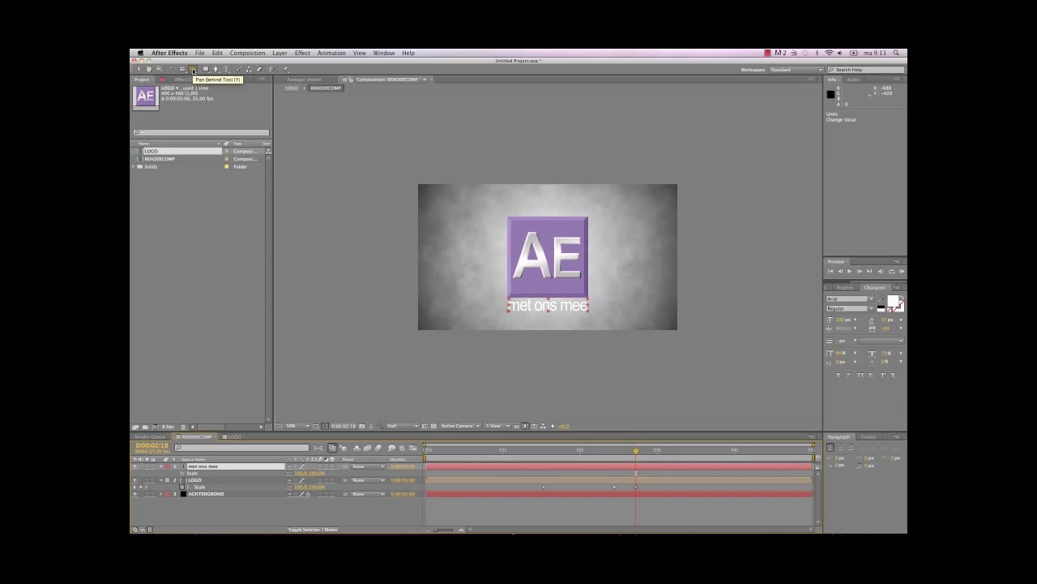
{"action": "left_click", "coordinate": [193, 69]}
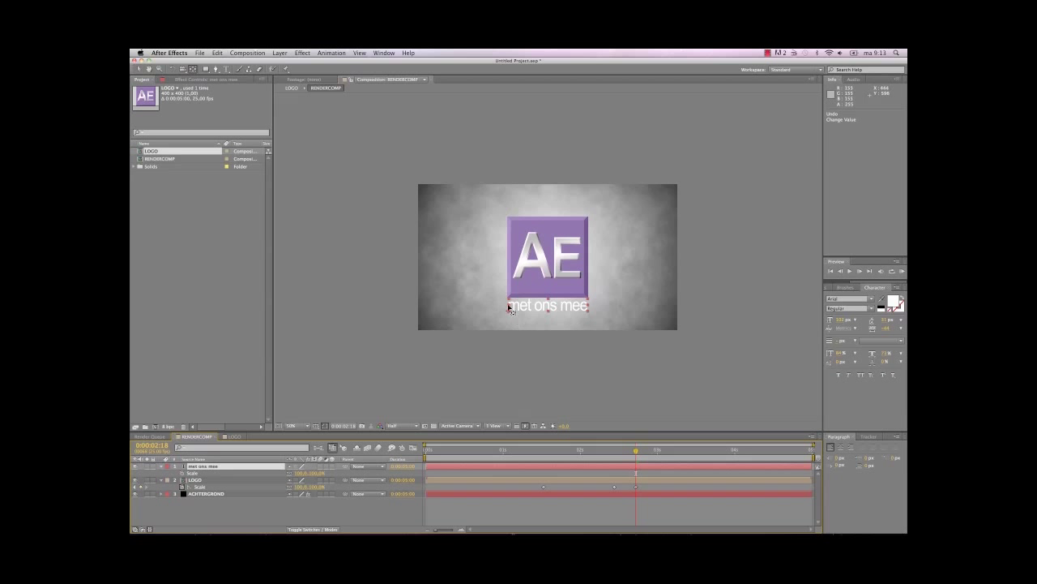
{"action": "left_click_drag", "start_coordinate": [511, 317], "coordinate": [549, 309]}
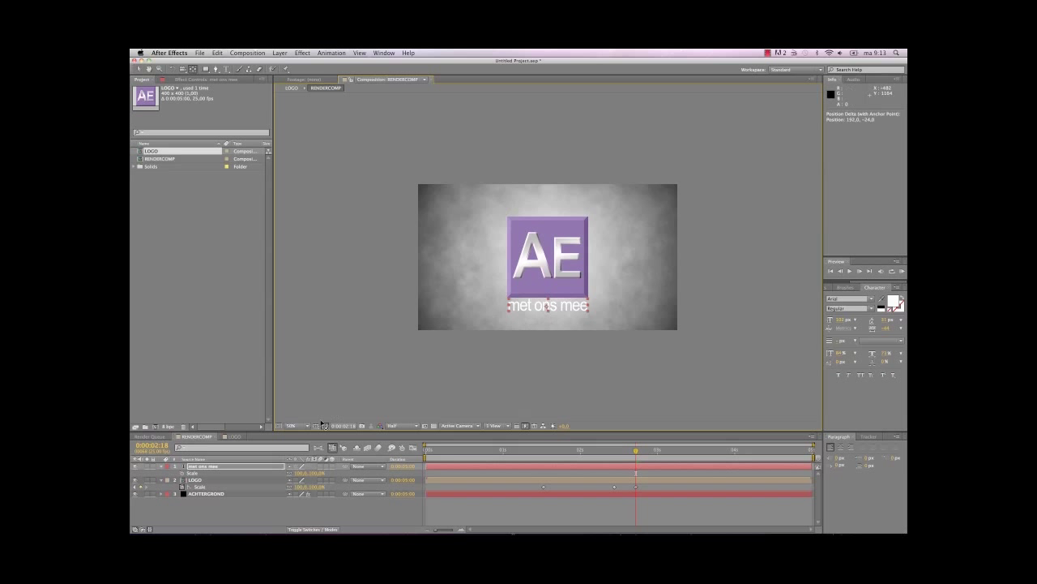
Keyframe the "met ons mee" layer's Scale at 0:00:02:18, enlarging the text until it lies completely out of view.
{"action": "left_click_drag", "start_coordinate": [300, 472], "coordinate": [311, 478]}
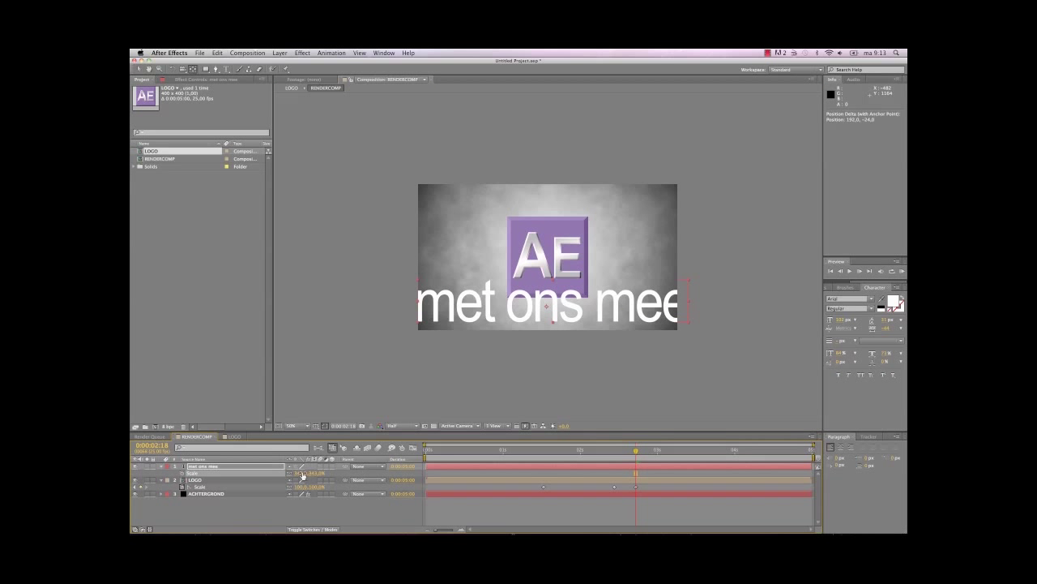
{"action": "left_click_drag", "start_coordinate": [302, 473], "coordinate": [518, 513]}
{"action": "left_click_drag", "start_coordinate": [414, 445], "coordinate": [479, 448]}
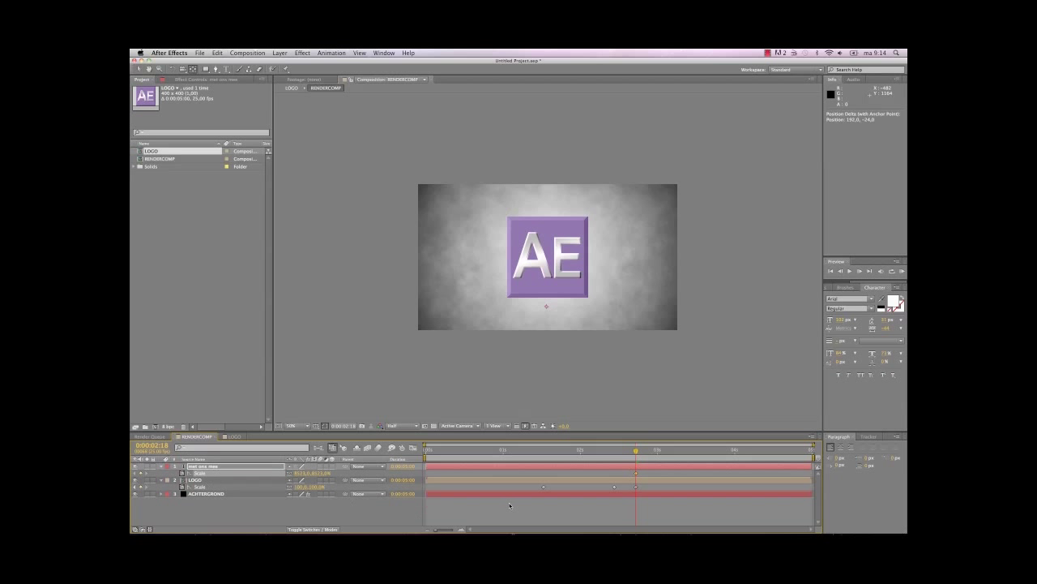
Add a "met ons mee" Scale keyframe of about 75% at 0:00:03:14.
{"action": "left_click_drag", "start_coordinate": [636, 451], "coordinate": [700, 454]}
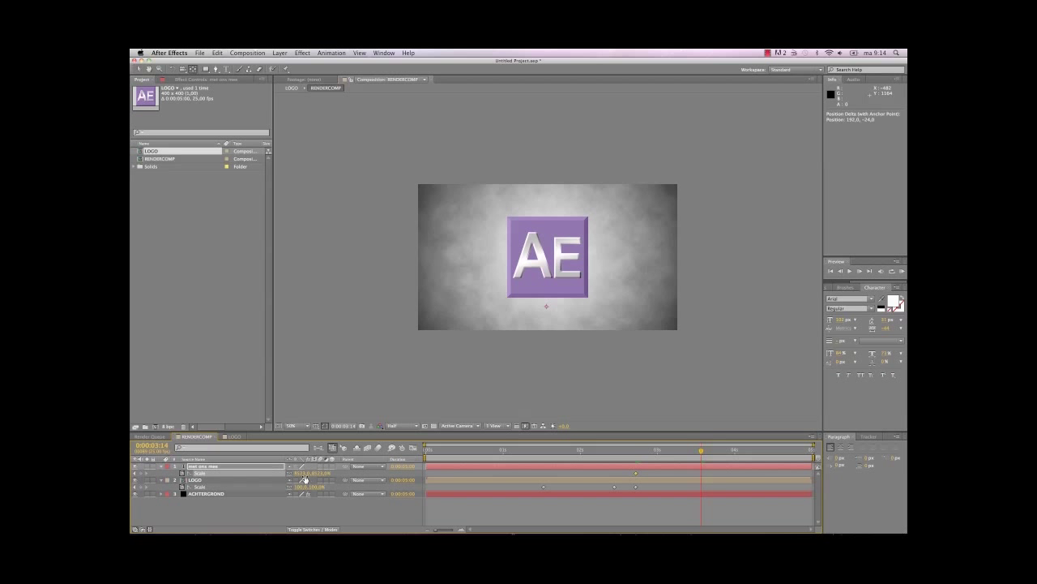
{"action": "left_click", "coordinate": [302, 473]}
{"action": "type", "text": "100"}
{"action": "key", "text": "Return"}
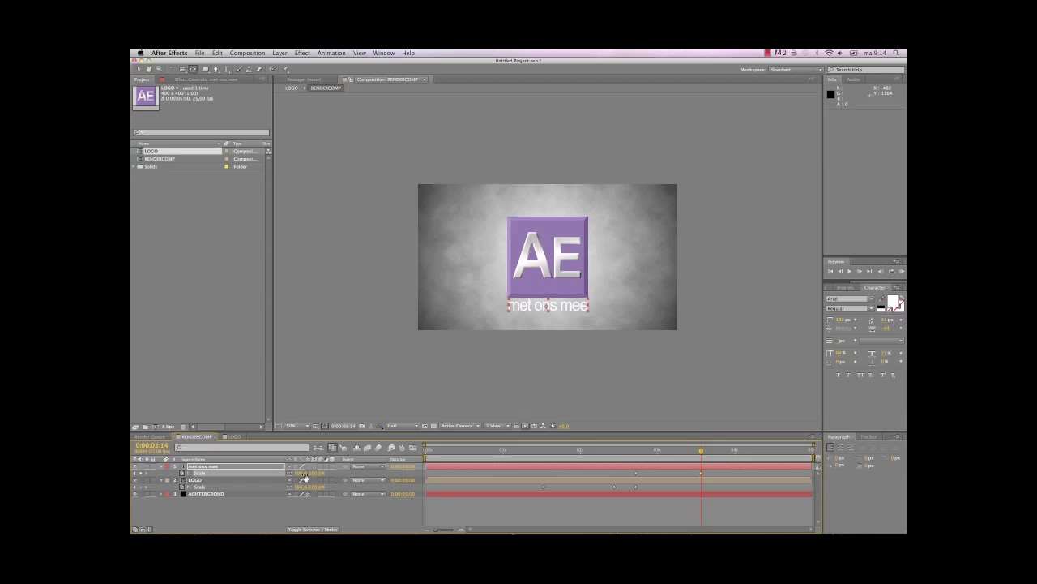
{"action": "left_click_drag", "start_coordinate": [308, 473], "coordinate": [289, 472]}
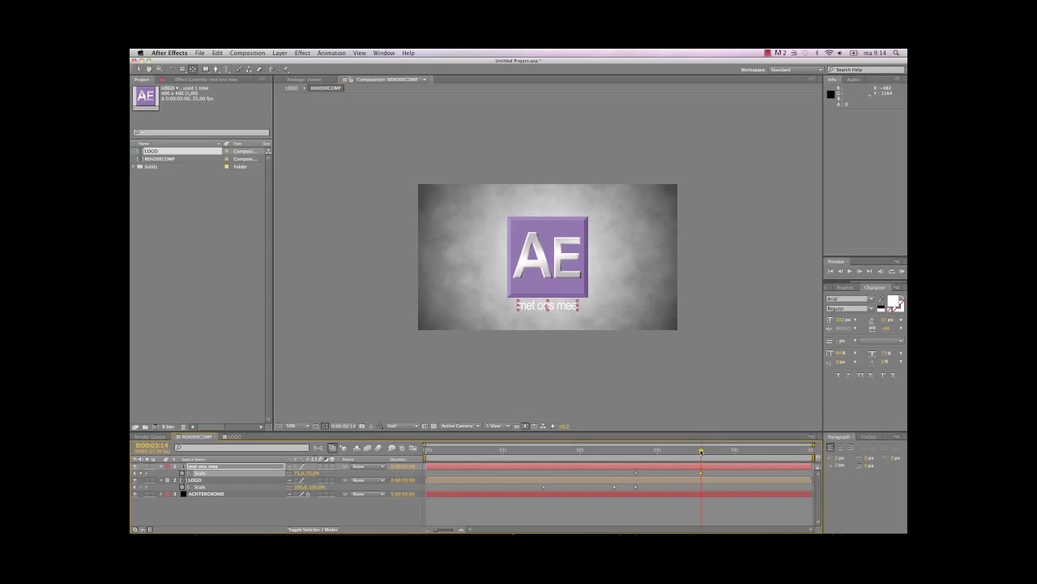
Add a "met ons mee" Scale keyframe of 100% at 0:00:03:22.
{"action": "left_click_drag", "start_coordinate": [701, 451], "coordinate": [724, 449]}
{"action": "left_click", "coordinate": [298, 474]}
{"action": "key", "text": "Return"}
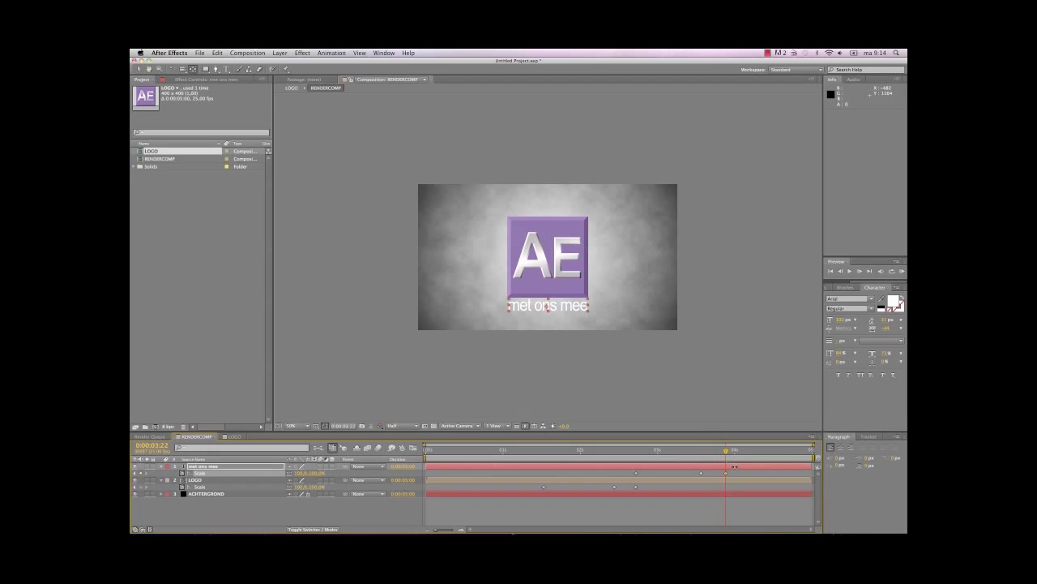
Preview the logo and text scale animation, ending with the current time at 0:00:03:22.
{"action": "key", "text": "space"}
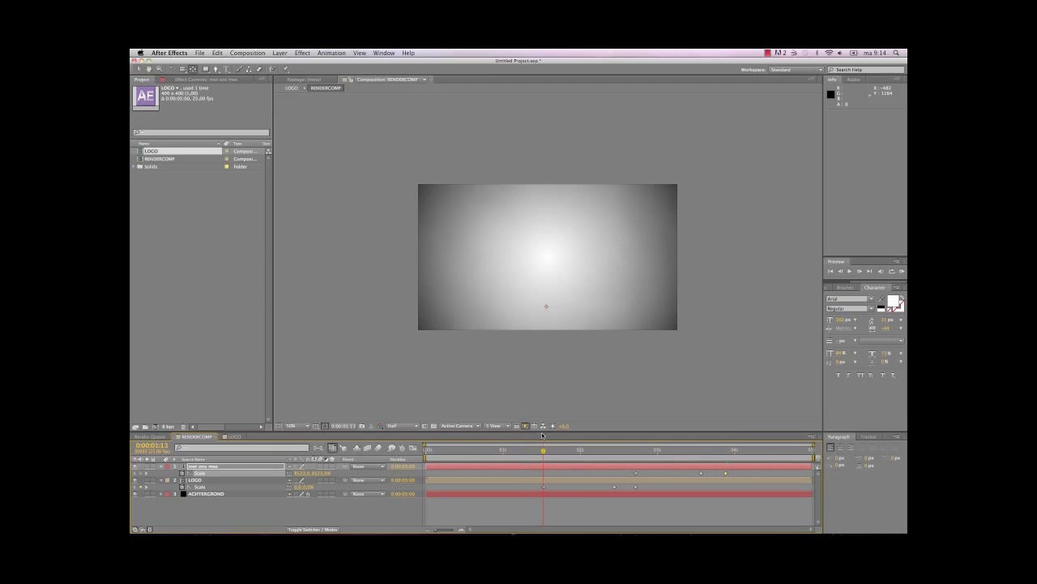
{"action": "left_click_drag", "start_coordinate": [558, 439], "coordinate": [641, 485]}
{"action": "key", "text": "space"}
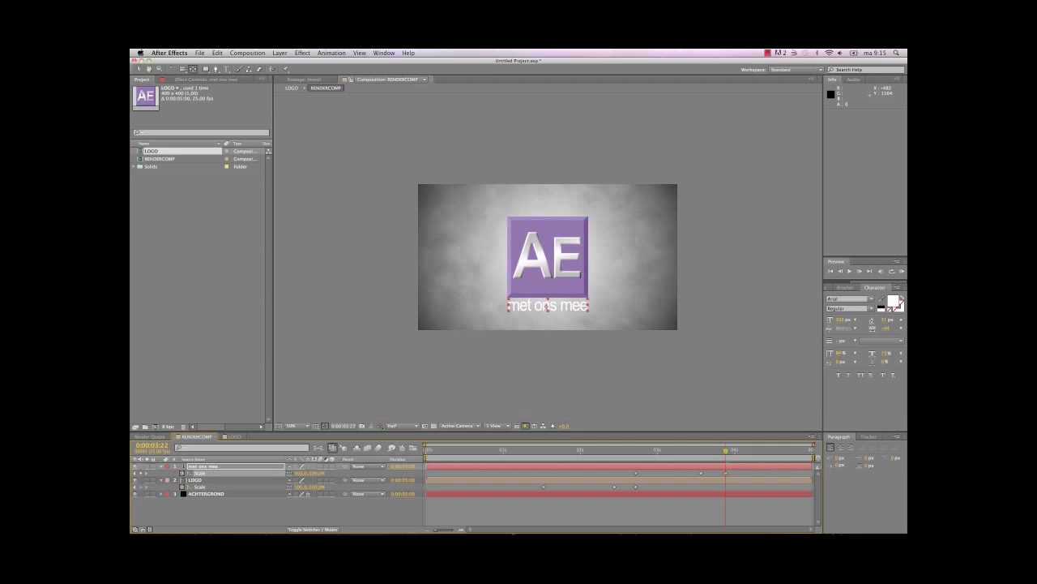
{"action": "mouse_move", "coordinate": [694, 527]}
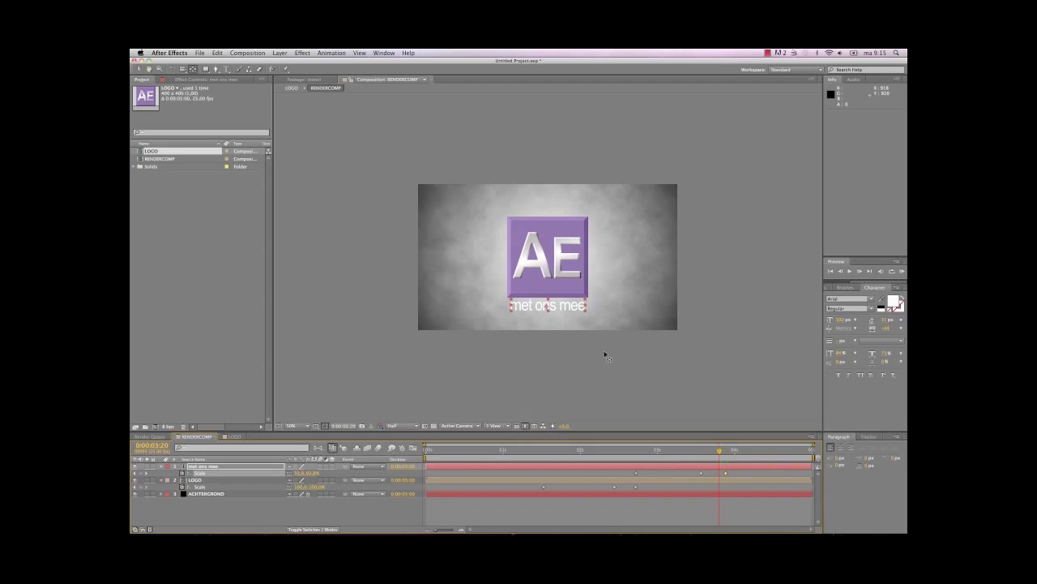
{"action": "mouse_move", "coordinate": [720, 452]}
{"action": "left_mouse_down"}
{"action": "mouse_move", "coordinate": [649, 451]}
{"action": "mouse_move", "coordinate": [727, 449]}
{"action": "left_mouse_up"}
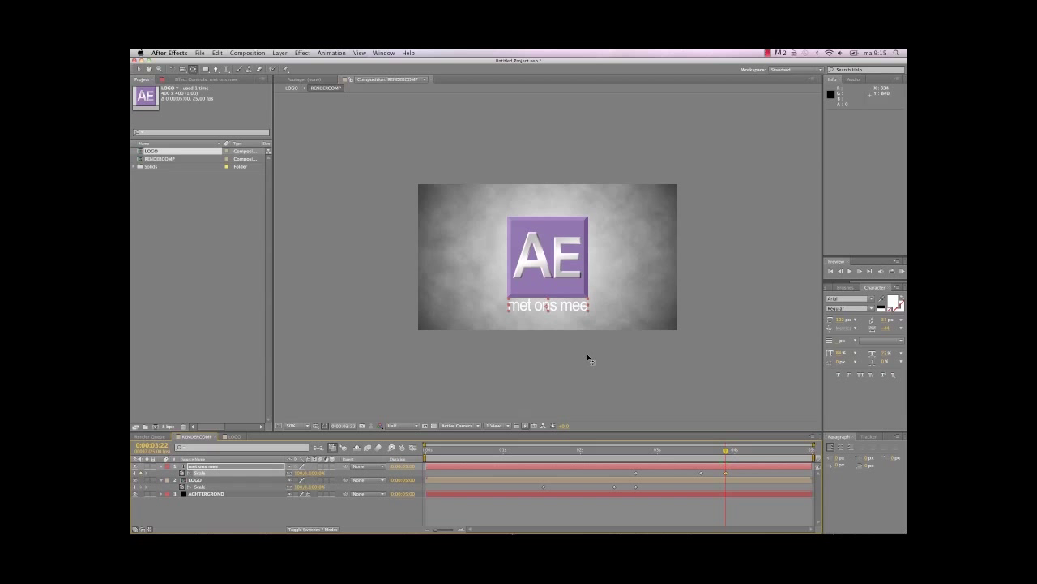
Search the effects for "drop" and apply Drop Shadow to the "met ons mee" text.
{"action": "left_click", "coordinate": [828, 289]}
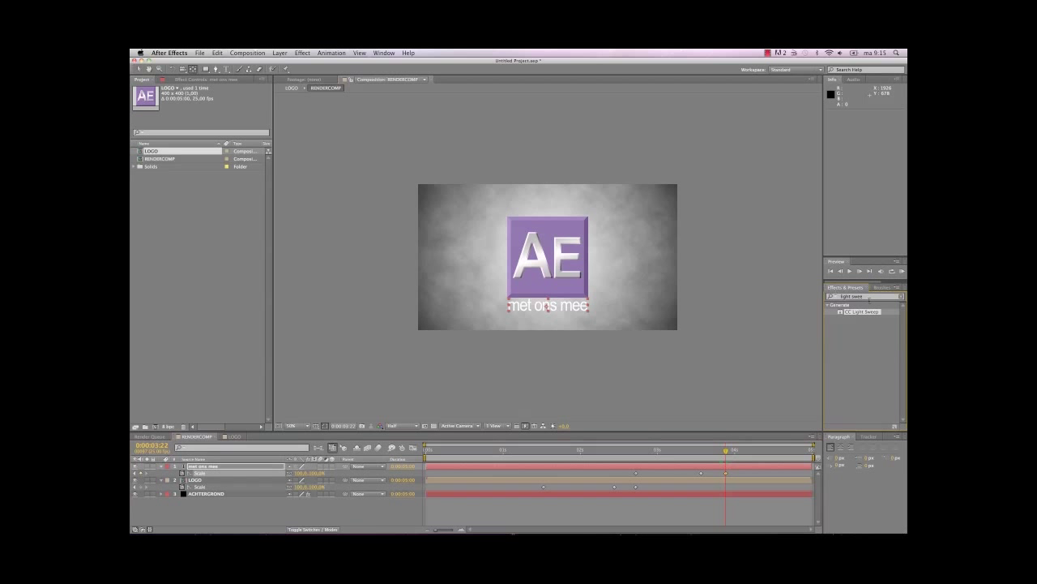
{"action": "double_click", "coordinate": [859, 295]}
{"action": "triple_click", "coordinate": [859, 296]}
{"action": "type", "text": "drop"}
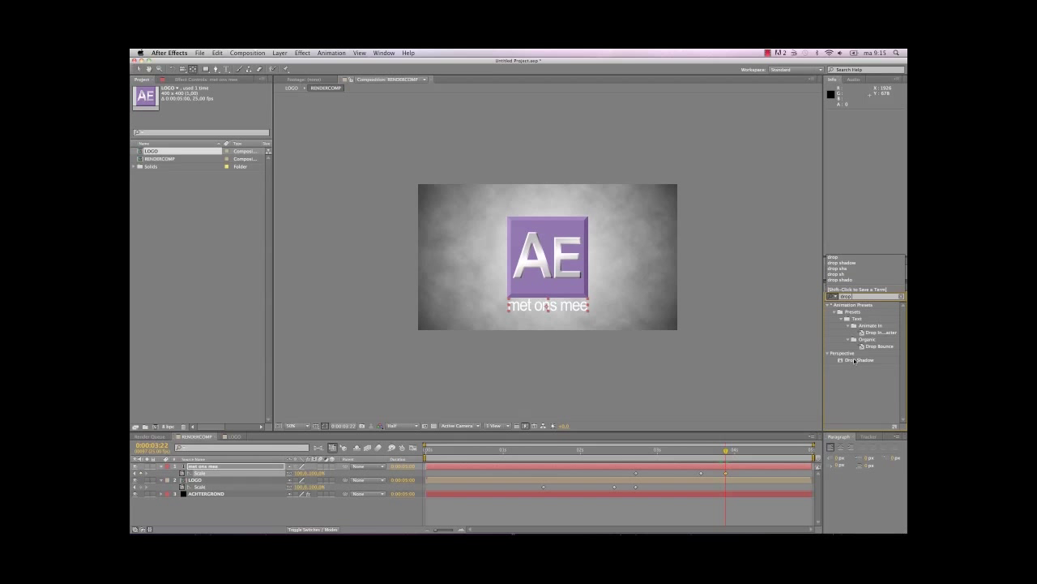
{"action": "left_click_drag", "start_coordinate": [852, 362], "coordinate": [549, 306]}
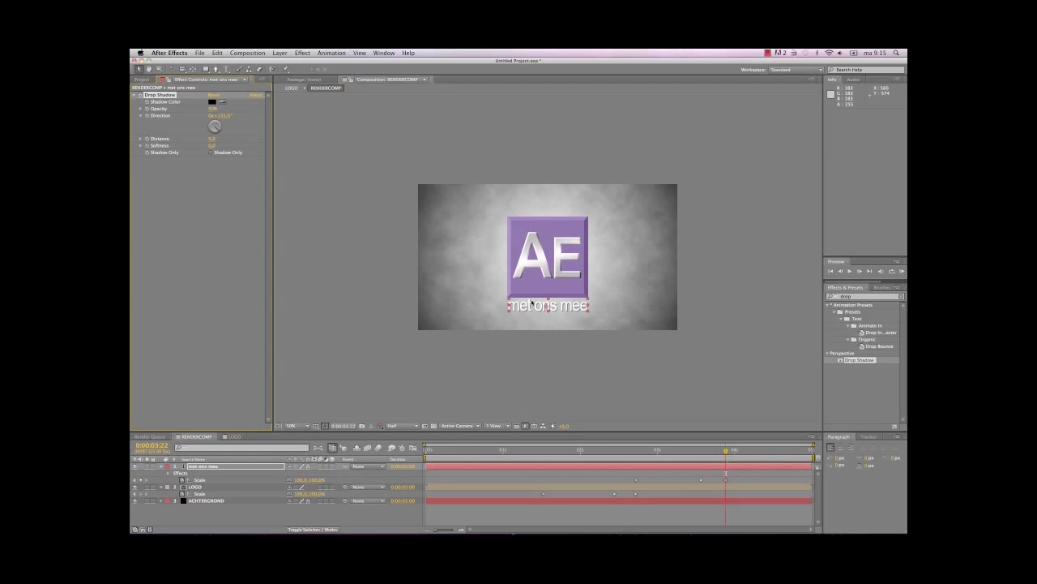
Set the text's Drop Shadow opacity to 100% and increase its softness for a blurred edge.
{"action": "key", "text": "slash"}
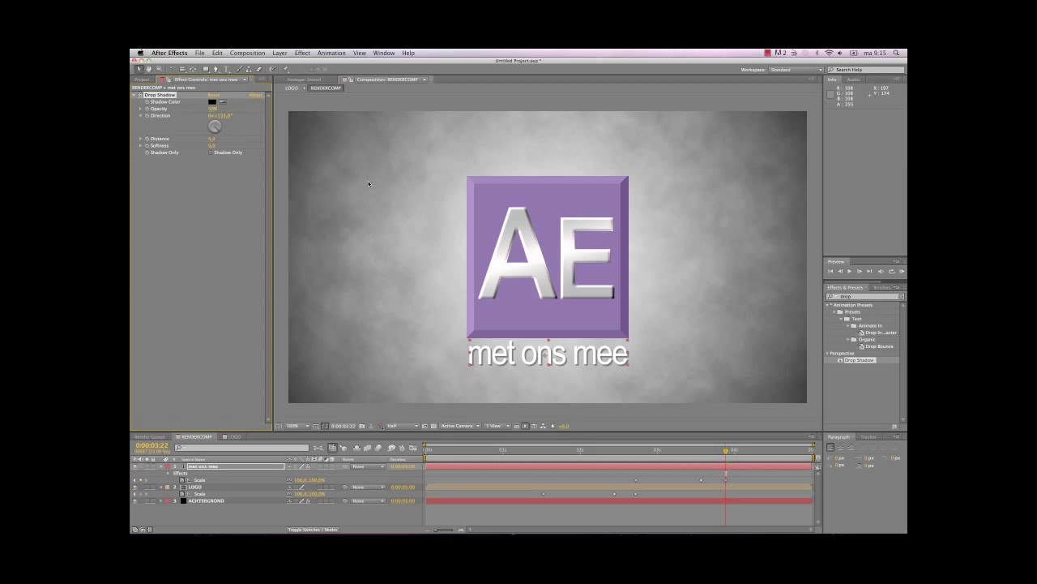
{"action": "left_click_drag", "start_coordinate": [208, 108], "coordinate": [341, 134]}
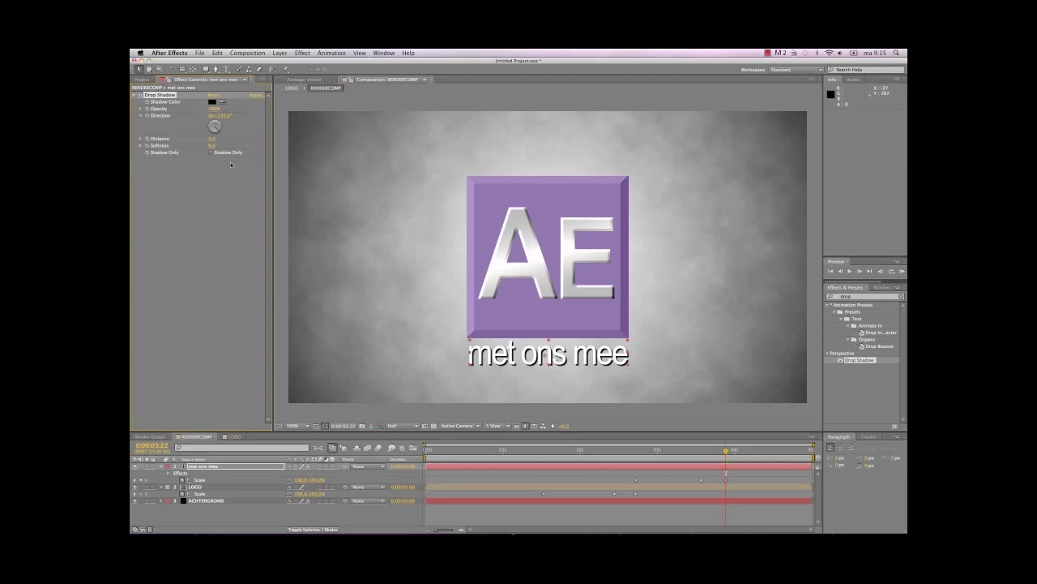
{"action": "left_click_drag", "start_coordinate": [211, 147], "coordinate": [227, 152]}
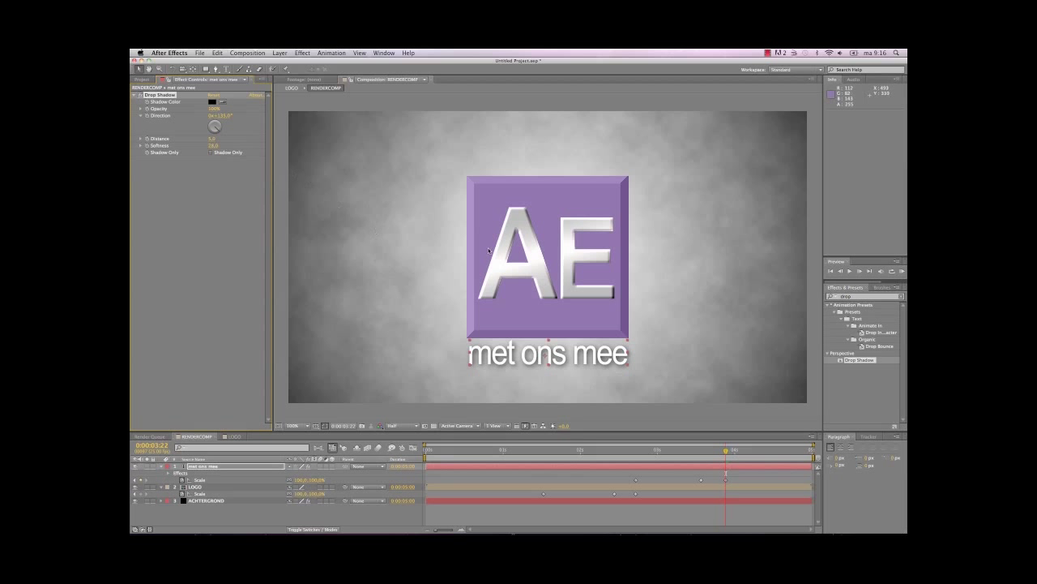
{"action": "key", "text": "comma"}
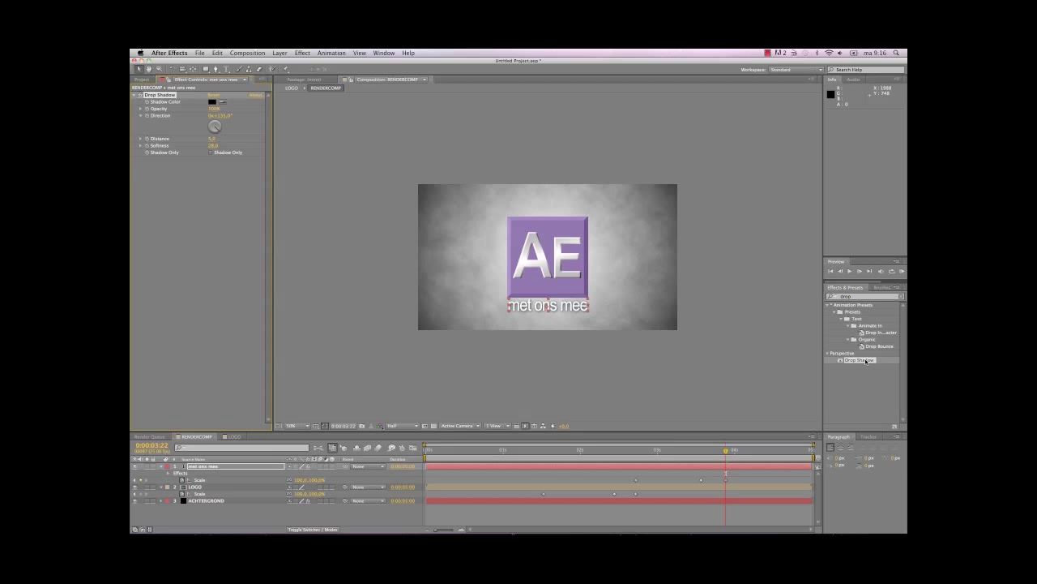
Apply Drop Shadow to the LOGO layer with 100% opacity and a softness of 75.
{"action": "left_click_drag", "start_coordinate": [865, 361], "coordinate": [565, 254]}
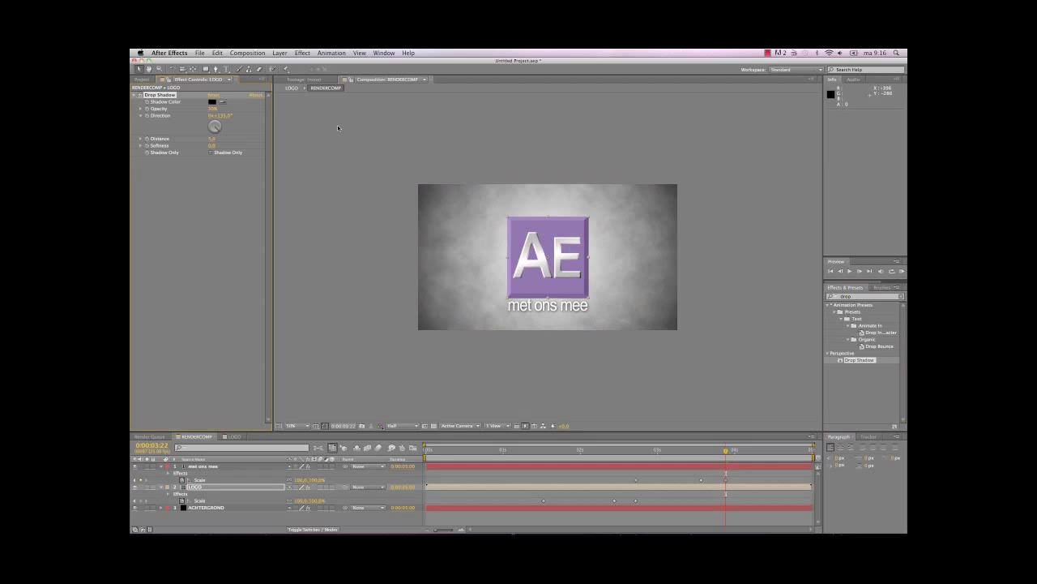
{"action": "left_click_drag", "start_coordinate": [212, 112], "coordinate": [219, 111]}
{"action": "mouse_move", "coordinate": [212, 142]}
{"action": "left_mouse_down"}
{"action": "mouse_move", "coordinate": [235, 142]}
{"action": "mouse_move", "coordinate": [213, 138]}
{"action": "left_mouse_up"}
{"action": "key", "text": "super+z"}
{"action": "left_click_drag", "start_coordinate": [214, 146], "coordinate": [239, 152]}
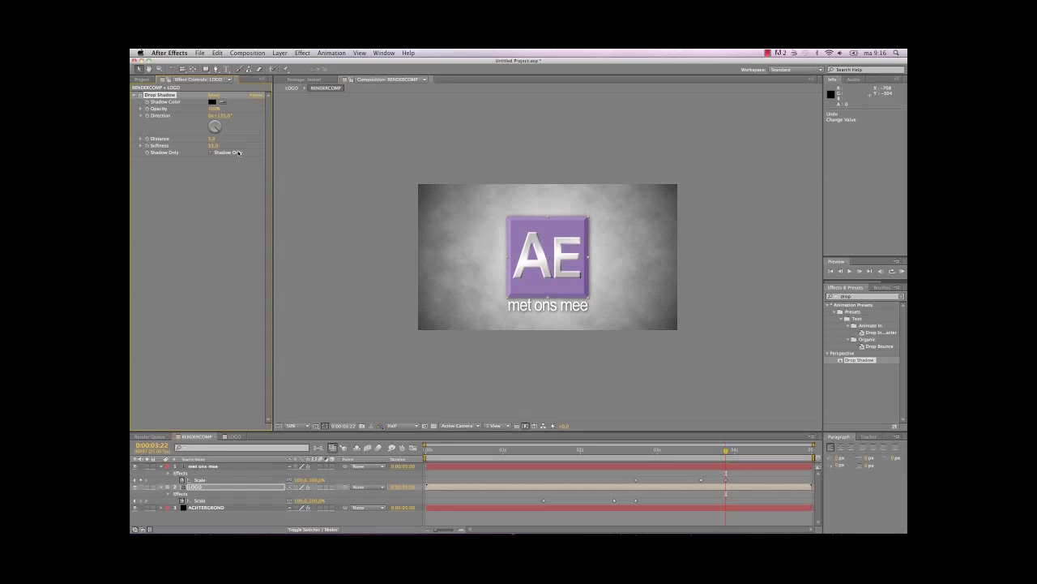
{"action": "left_click_drag", "start_coordinate": [215, 146], "coordinate": [225, 145]}
{"action": "left_click", "coordinate": [214, 146]}
{"action": "key", "text": "Return"}
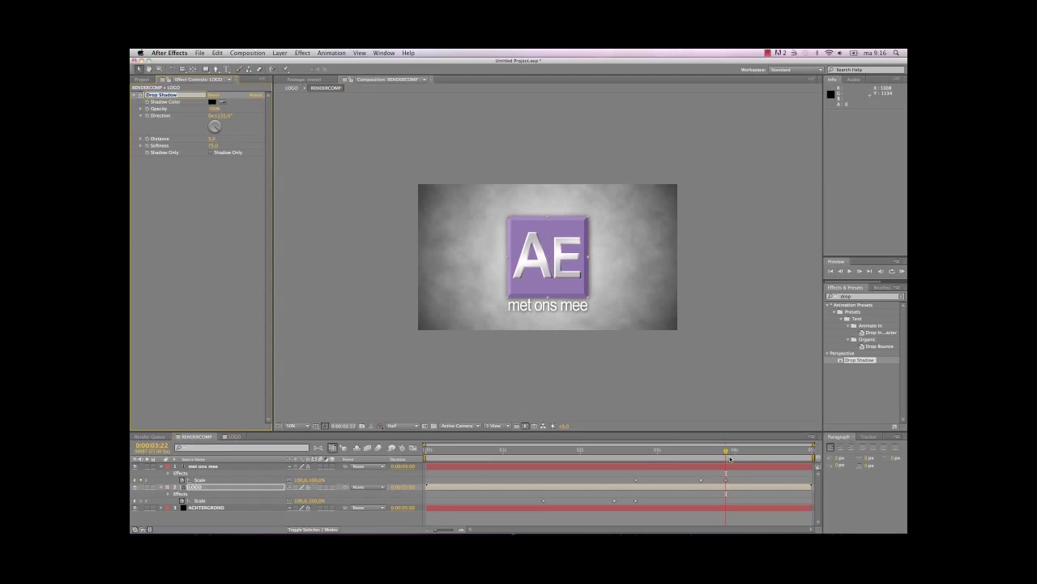
In the LOGO composition, shift the AE layer's CC Light Sweep 2 Center keyframes to start at 0:00:02:18, and return to RENDERCOMP.
{"action": "mouse_move", "coordinate": [728, 453]}
{"action": "left_mouse_down"}
{"action": "mouse_move", "coordinate": [590, 452]}
{"action": "mouse_move", "coordinate": [557, 430]}
{"action": "mouse_move", "coordinate": [520, 451]}
{"action": "mouse_move", "coordinate": [727, 446]}
{"action": "left_mouse_up"}
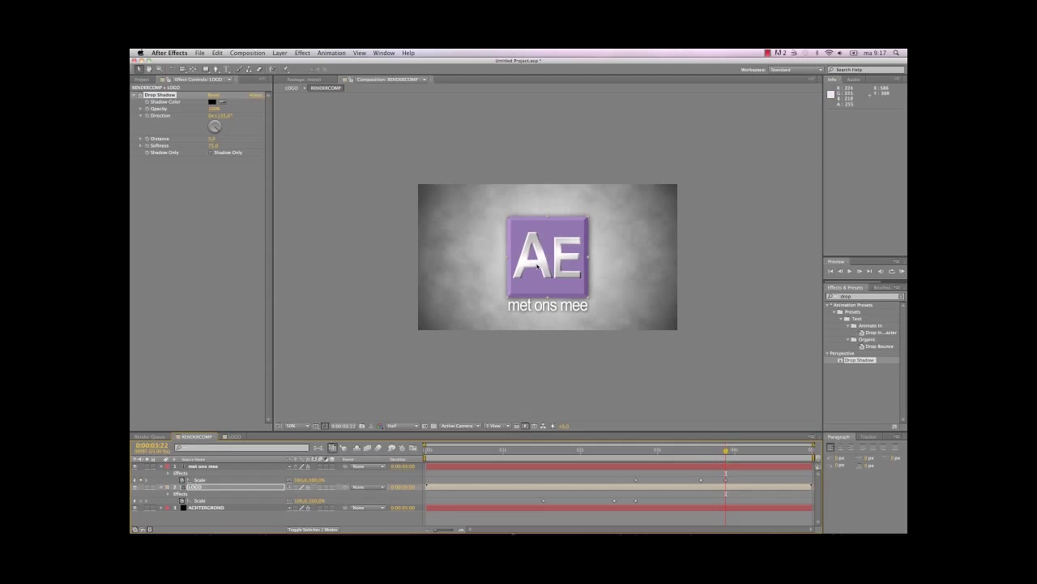
{"action": "left_click_drag", "start_coordinate": [724, 448], "coordinate": [635, 433]}
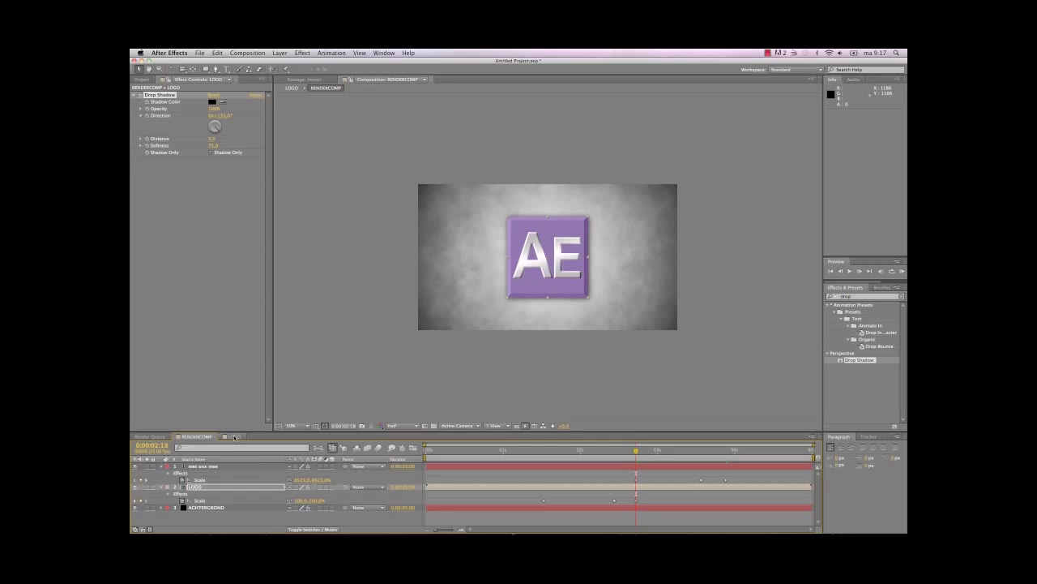
{"action": "left_click", "coordinate": [235, 437]}
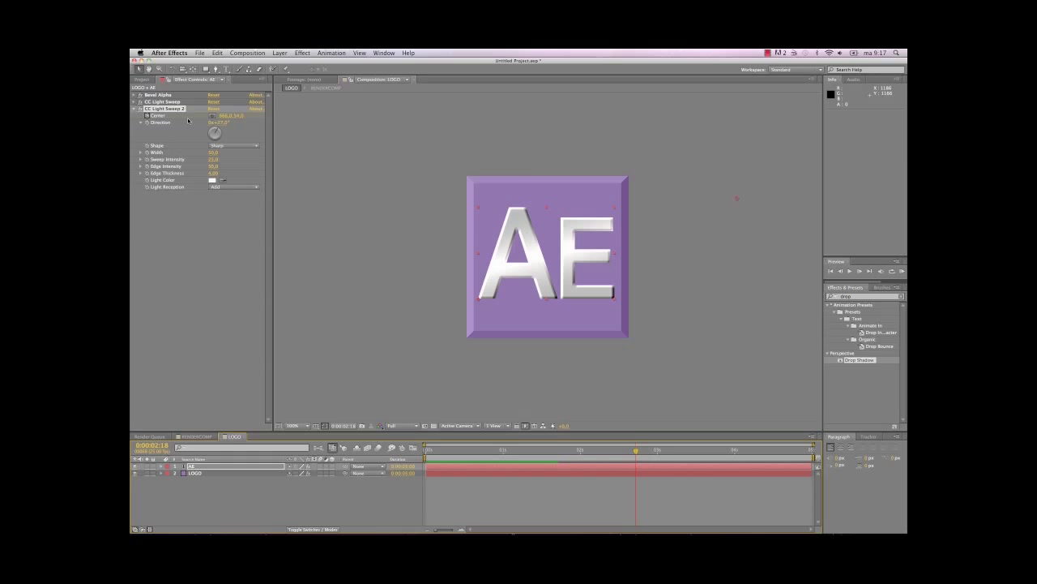
{"action": "left_click", "coordinate": [190, 466]}
{"action": "key", "text": "u"}
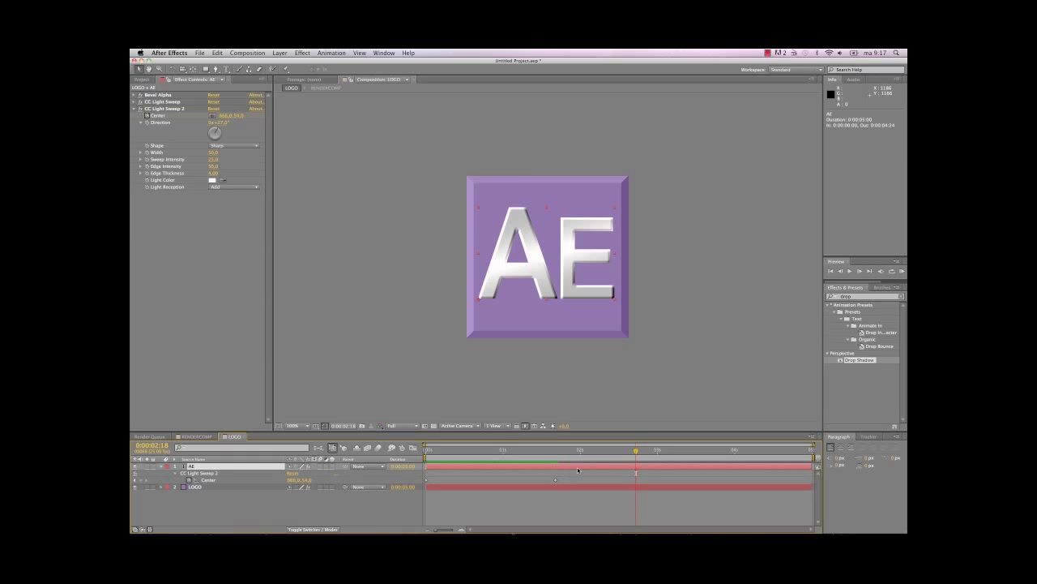
{"action": "left_click", "coordinate": [577, 474]}
{"action": "left_click_drag", "start_coordinate": [577, 474], "coordinate": [426, 483]}
{"action": "left_click_drag", "start_coordinate": [516, 496], "coordinate": [634, 506]}
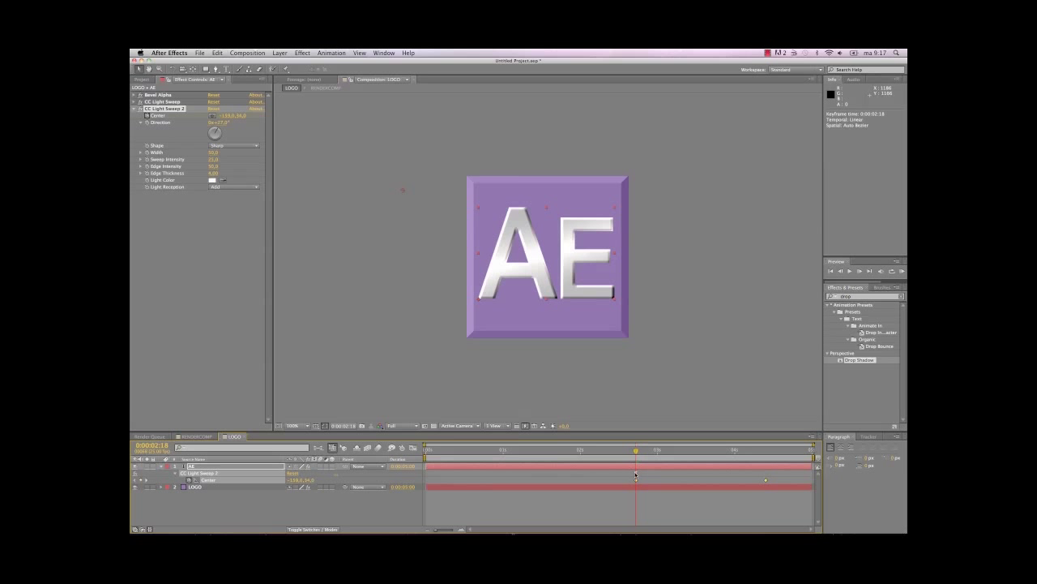
{"action": "left_click", "coordinate": [196, 436]}
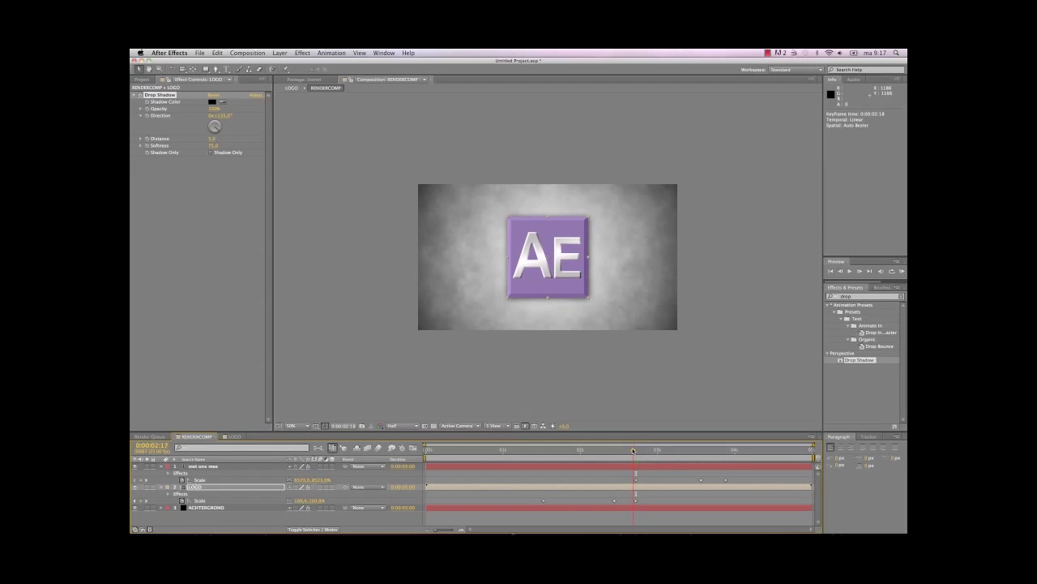
Turn on motion blur for the "met ons mee" and LOGO layers in RENDERCOMP and check the tagline's scale-in up to 0:00:03:22.
{"action": "left_click_drag", "start_coordinate": [636, 451], "coordinate": [701, 467]}
{"action": "left_click_drag", "start_coordinate": [710, 473], "coordinate": [685, 500]}
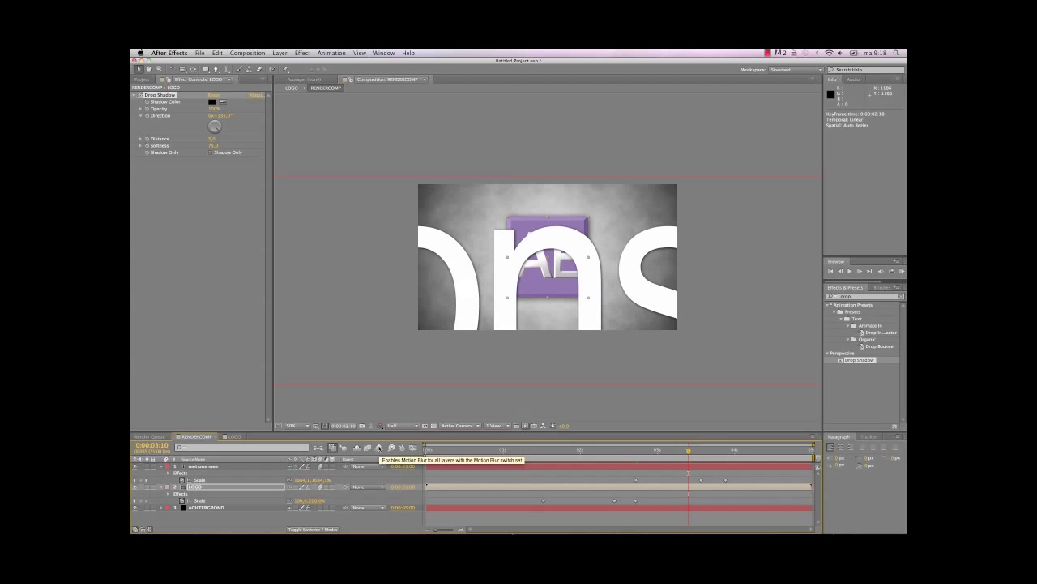
{"action": "left_click", "coordinate": [379, 448]}
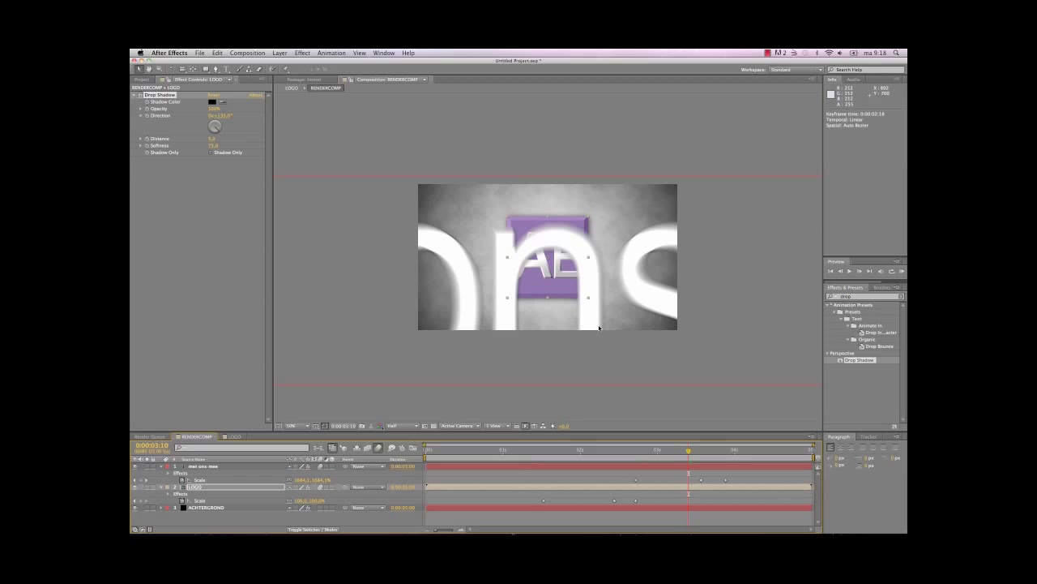
{"action": "left_click_drag", "start_coordinate": [689, 451], "coordinate": [727, 460]}
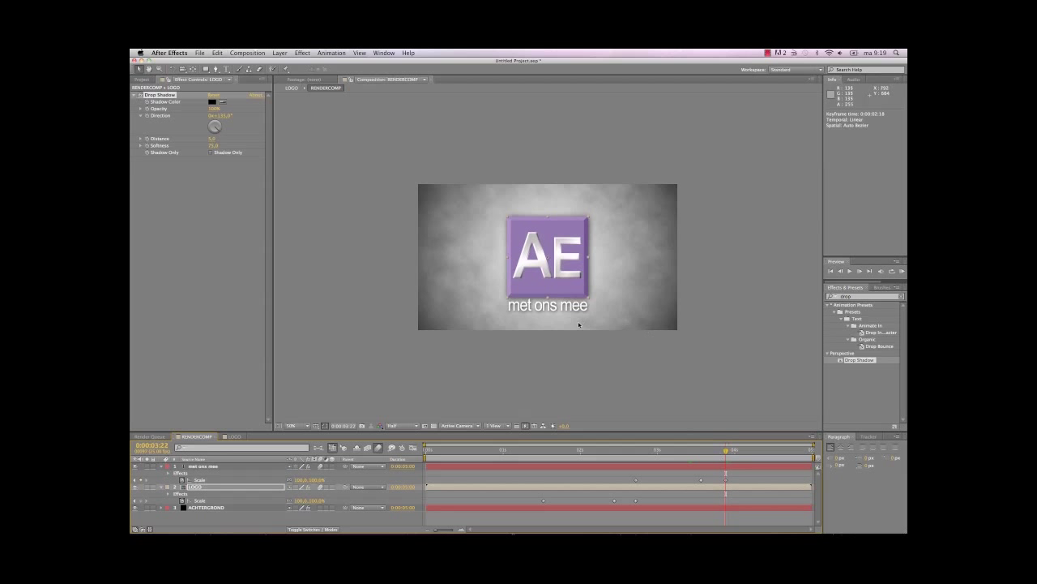
Add RENDERCOMP to the render queue and set the video codec of its QuickTime output module to H.264.
{"action": "left_click", "coordinate": [257, 55]}
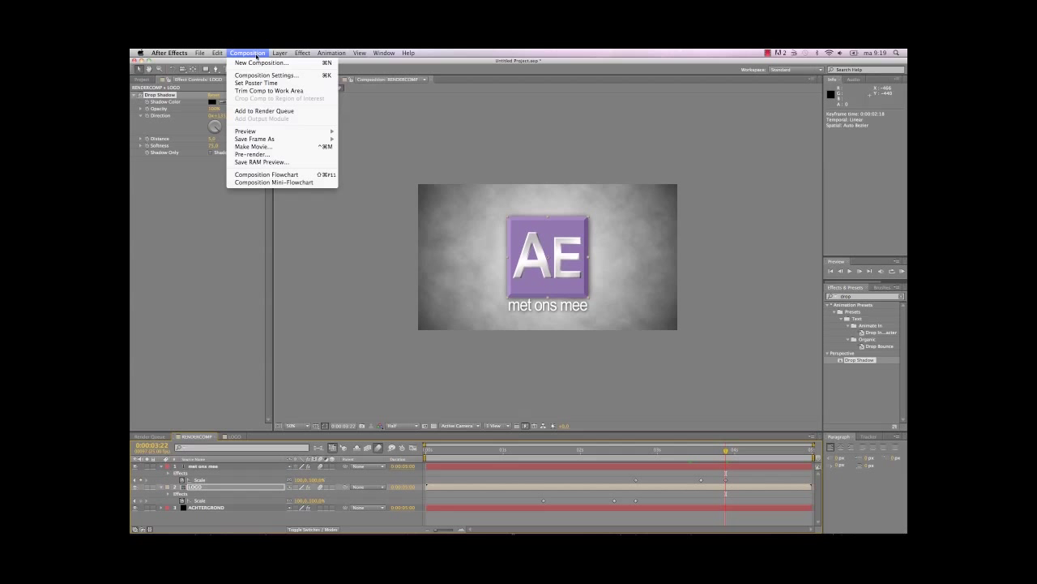
{"action": "left_click", "coordinate": [251, 147]}
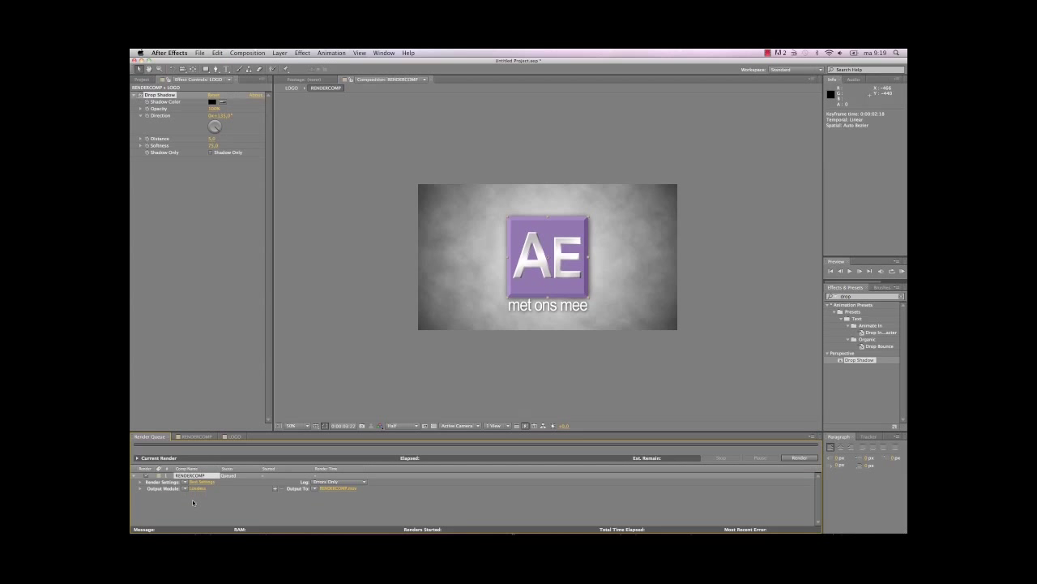
{"action": "left_click", "coordinate": [197, 488]}
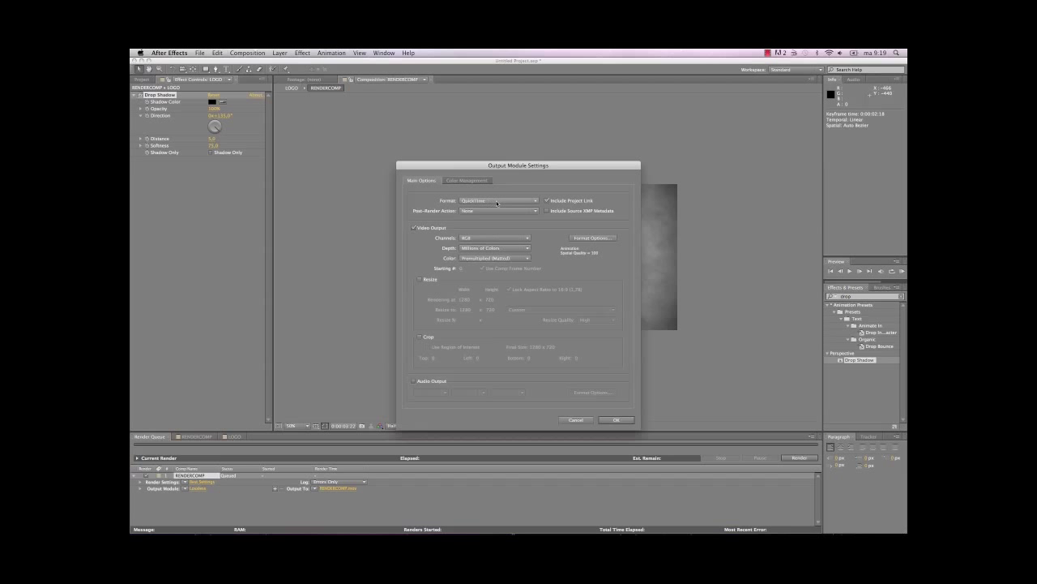
{"action": "left_click", "coordinate": [589, 239]}
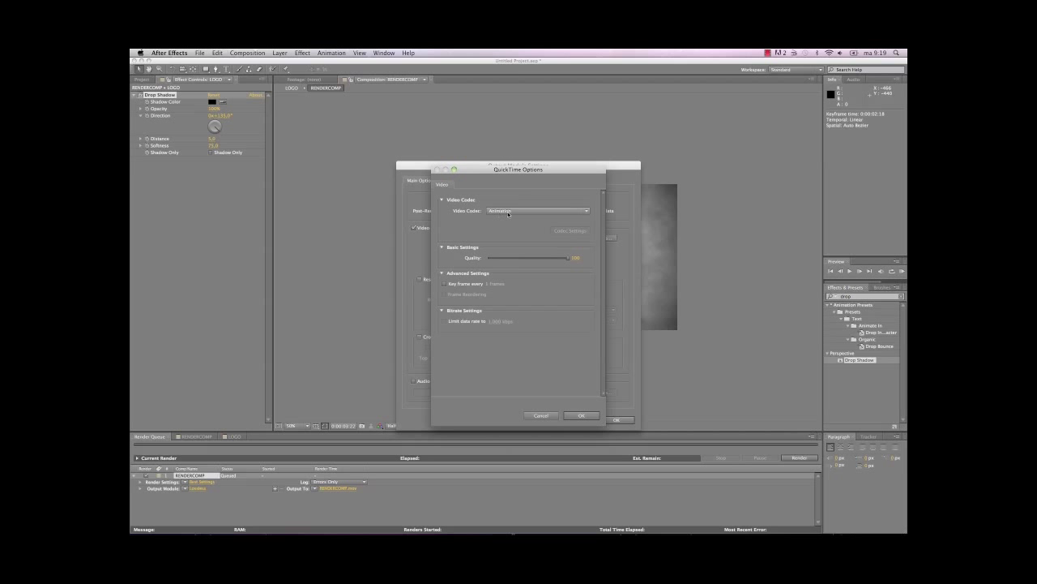
{"action": "left_click", "coordinate": [584, 213]}
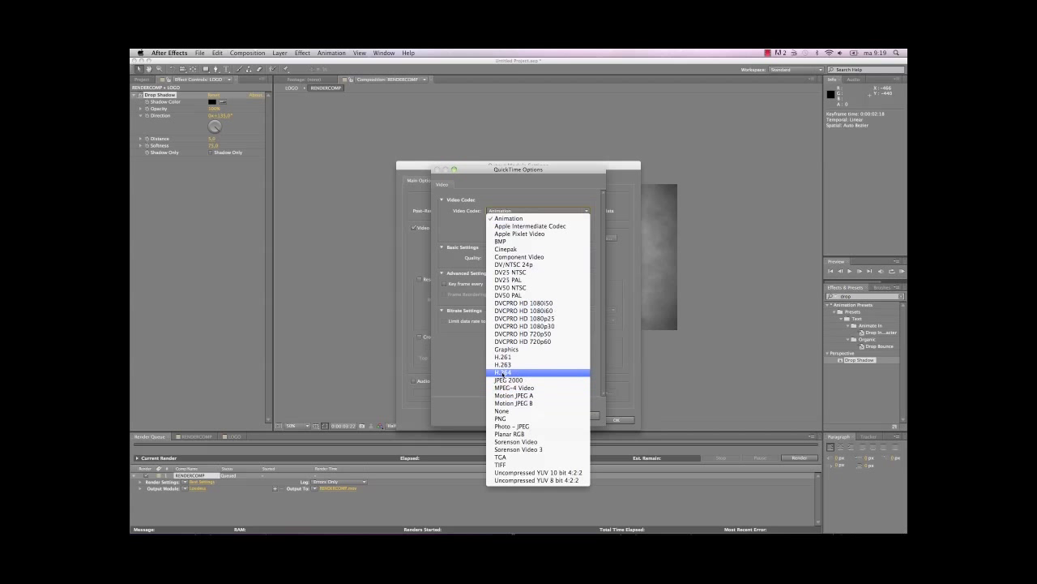
{"action": "left_click", "coordinate": [504, 373]}
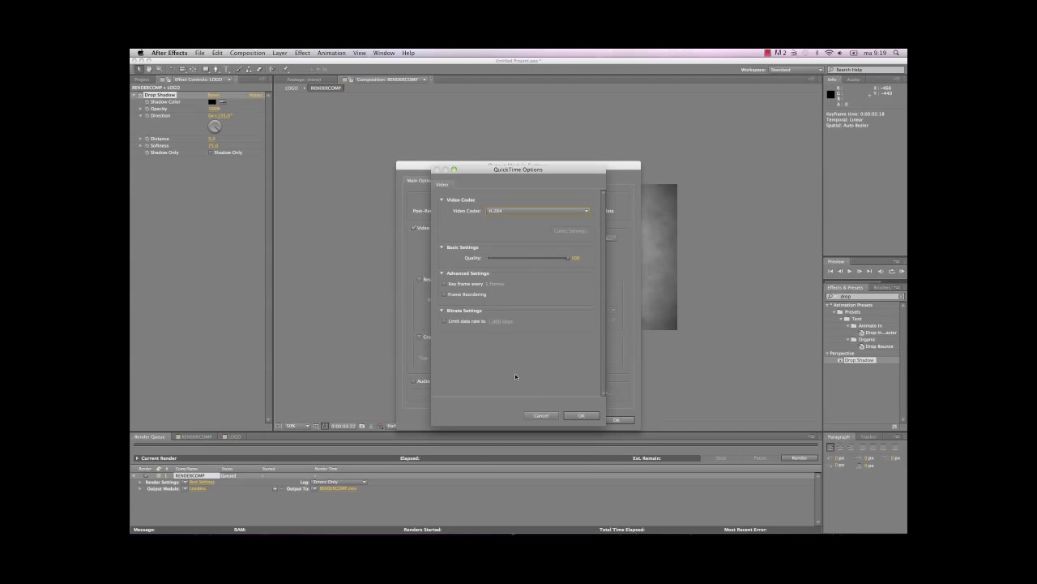
{"action": "left_click", "coordinate": [580, 416]}
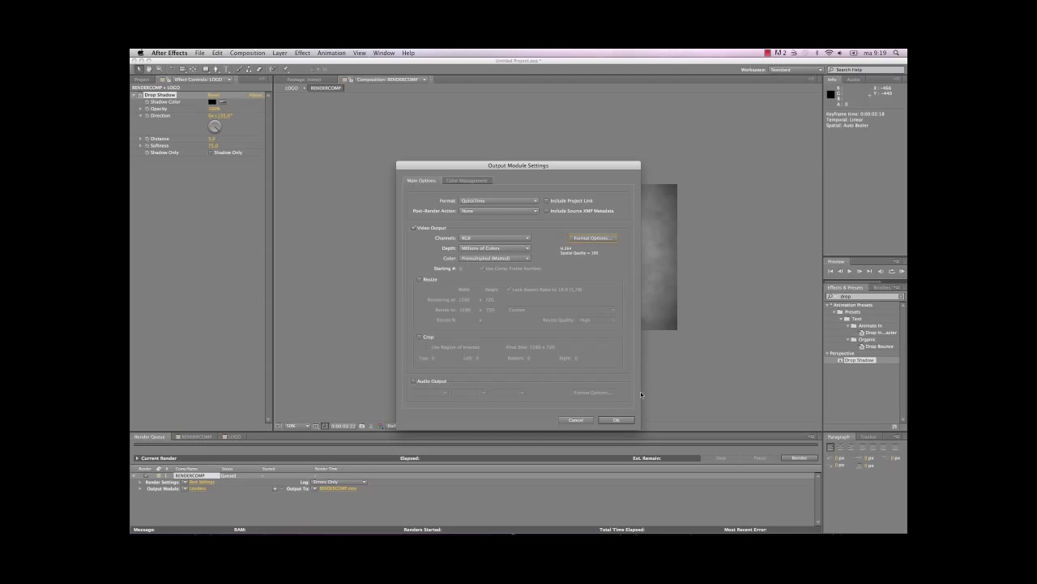
{"action": "left_click", "coordinate": [618, 420]}
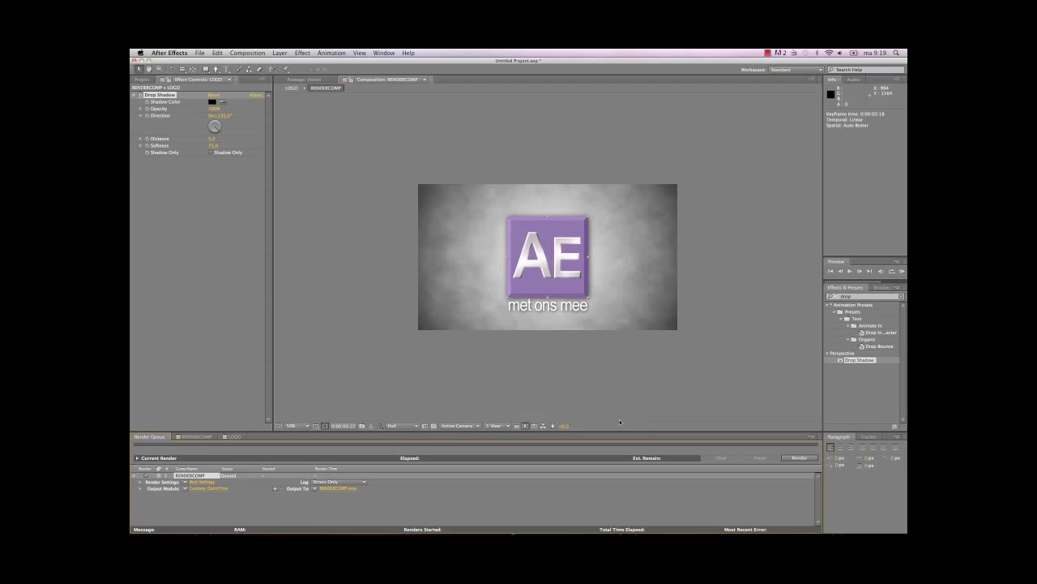
Save the output movie as RENDERCOMP in the RENDERS folder and start the render.
{"action": "left_click", "coordinate": [328, 487]}
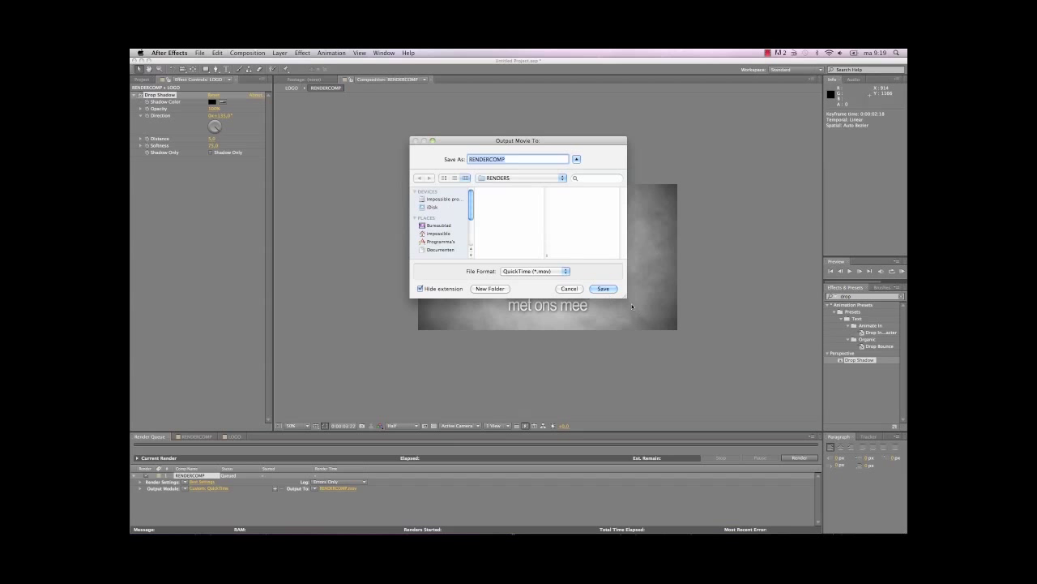
{"action": "left_click", "coordinate": [604, 289]}
{"action": "left_click", "coordinate": [799, 457]}
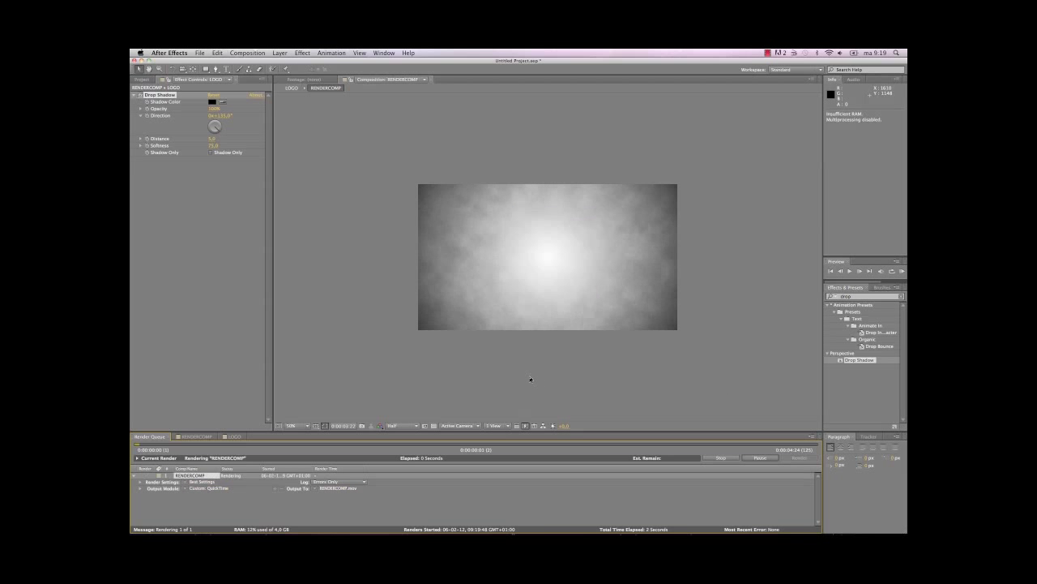